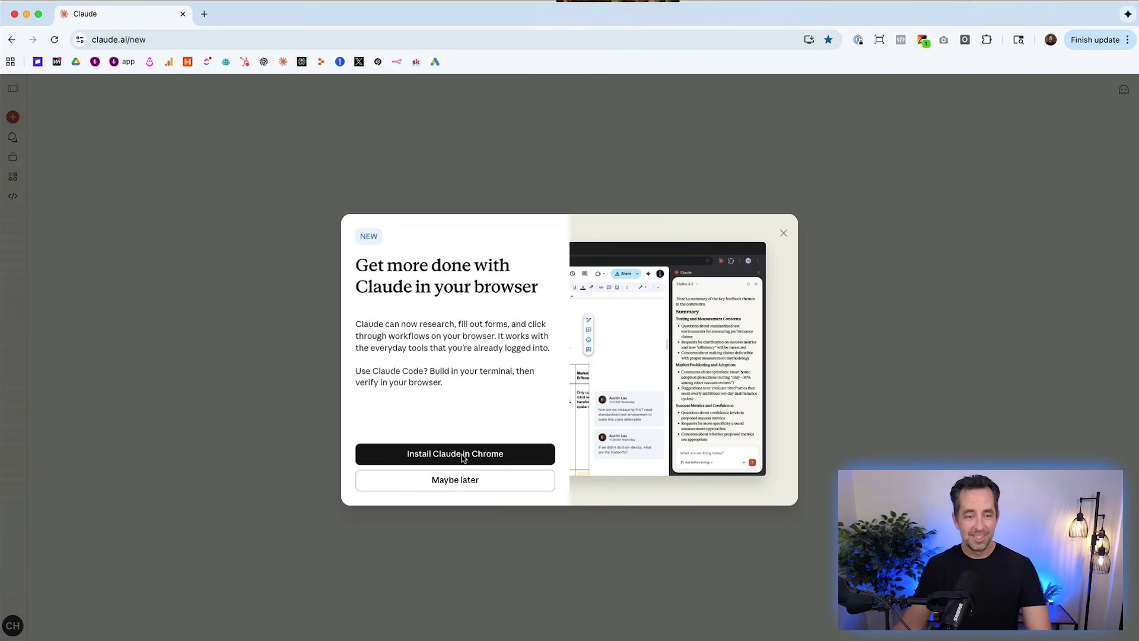
Install the Claude extension from its Chrome Web Store page, approving its permissions.
click(463, 457)
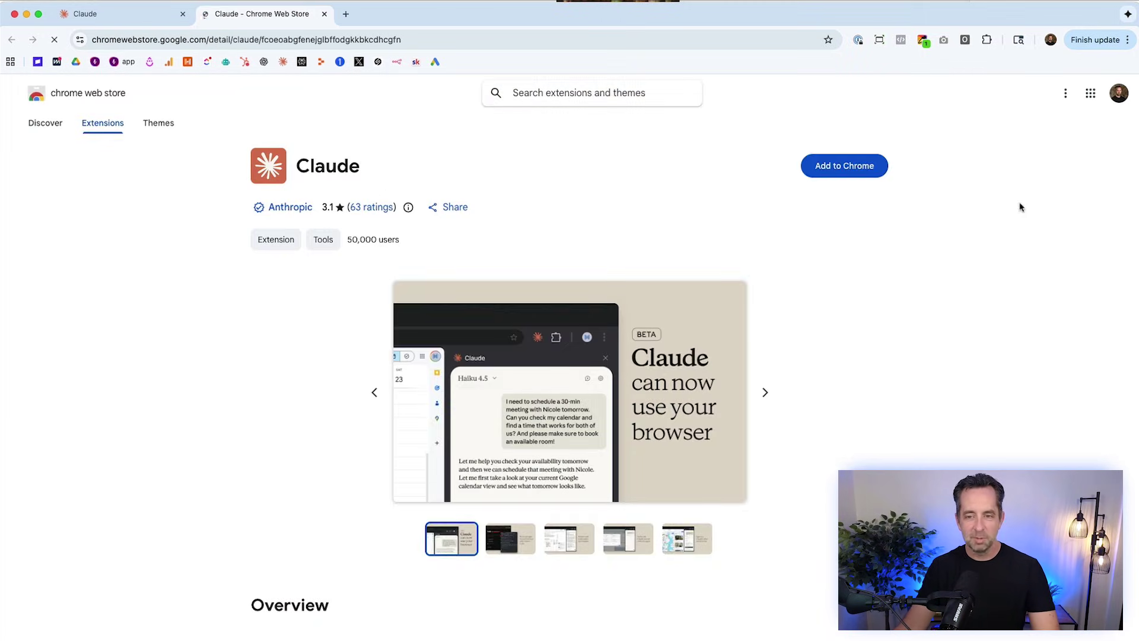
click(843, 167)
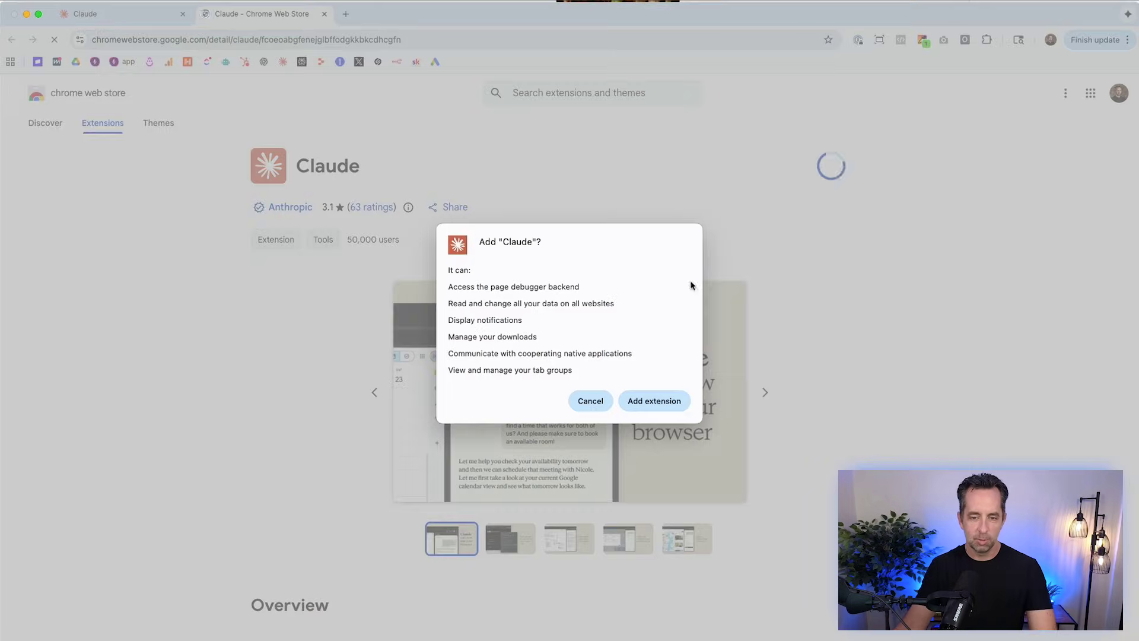
click(660, 401)
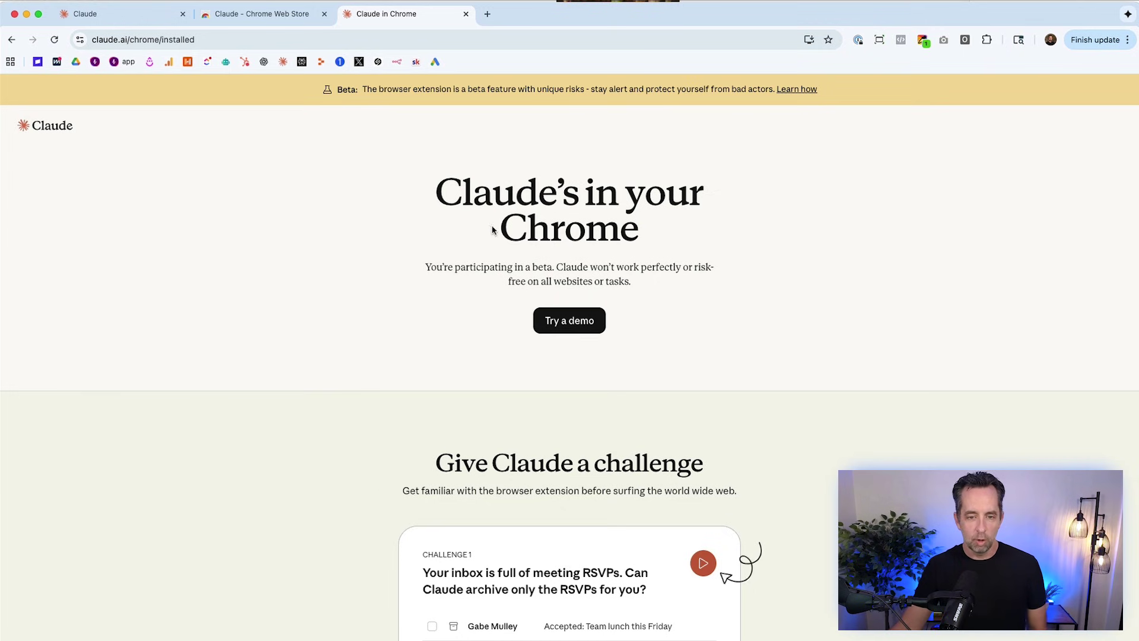
Start the Challenge 1 inbox RSVP demo, bringing up Claude's side panel.
scroll(490, 241, down, 1)
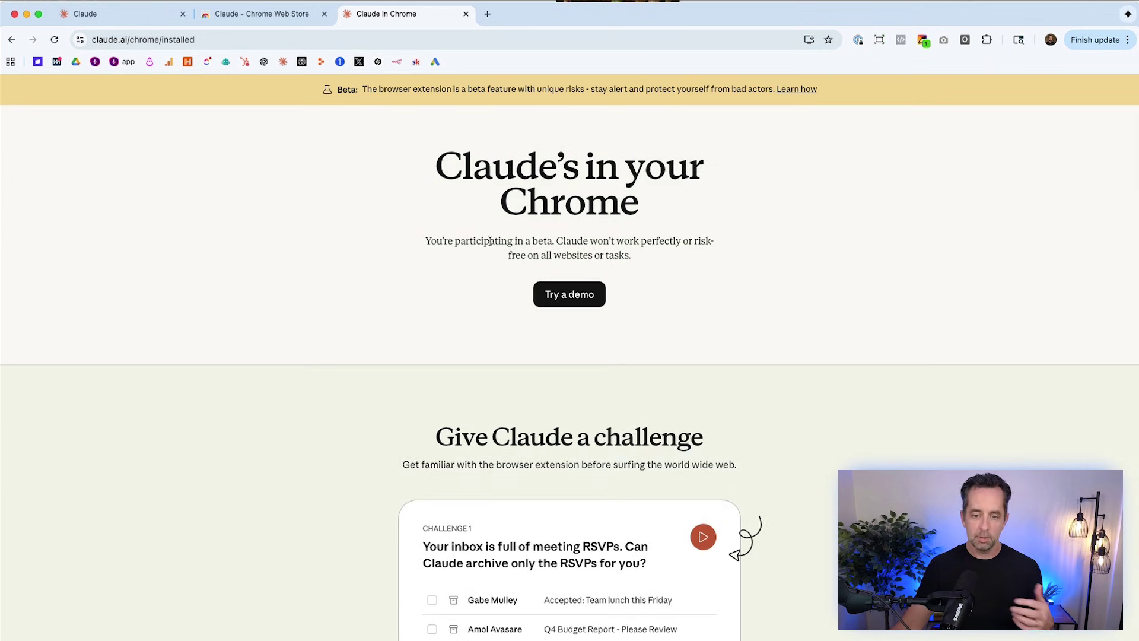
scroll(490, 241, down, 5)
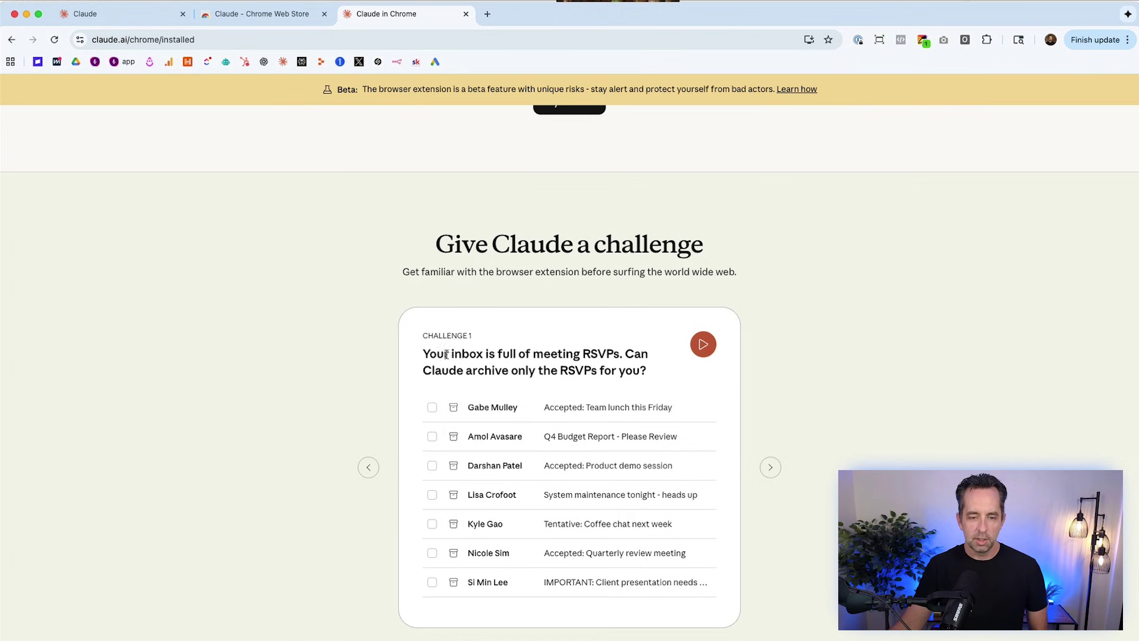
scroll(397, 355, down, 5)
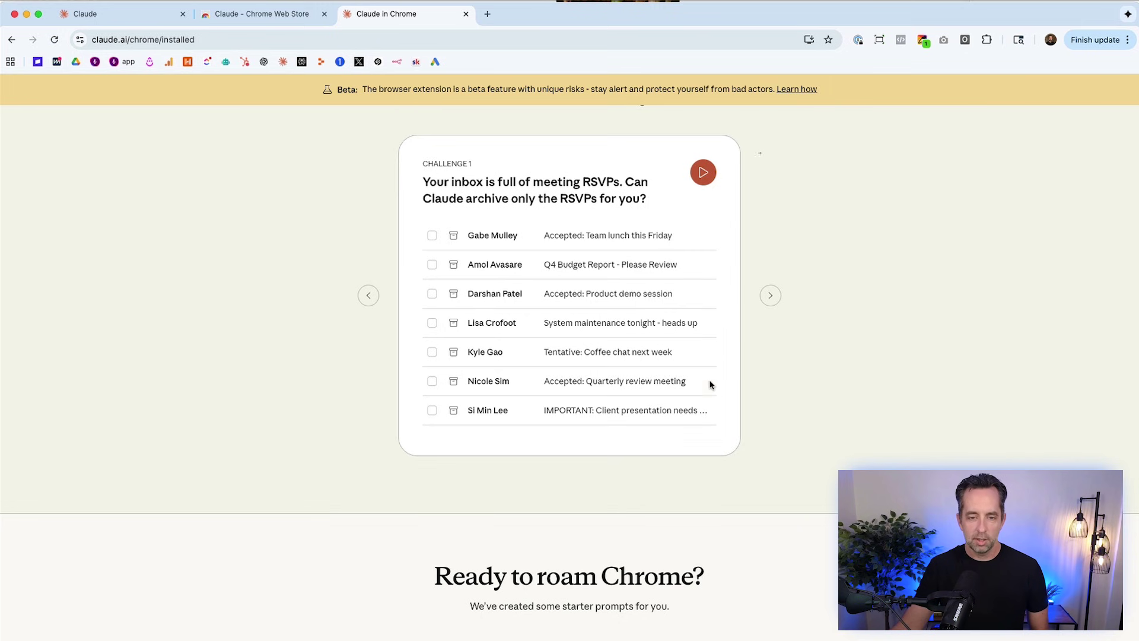
click(702, 173)
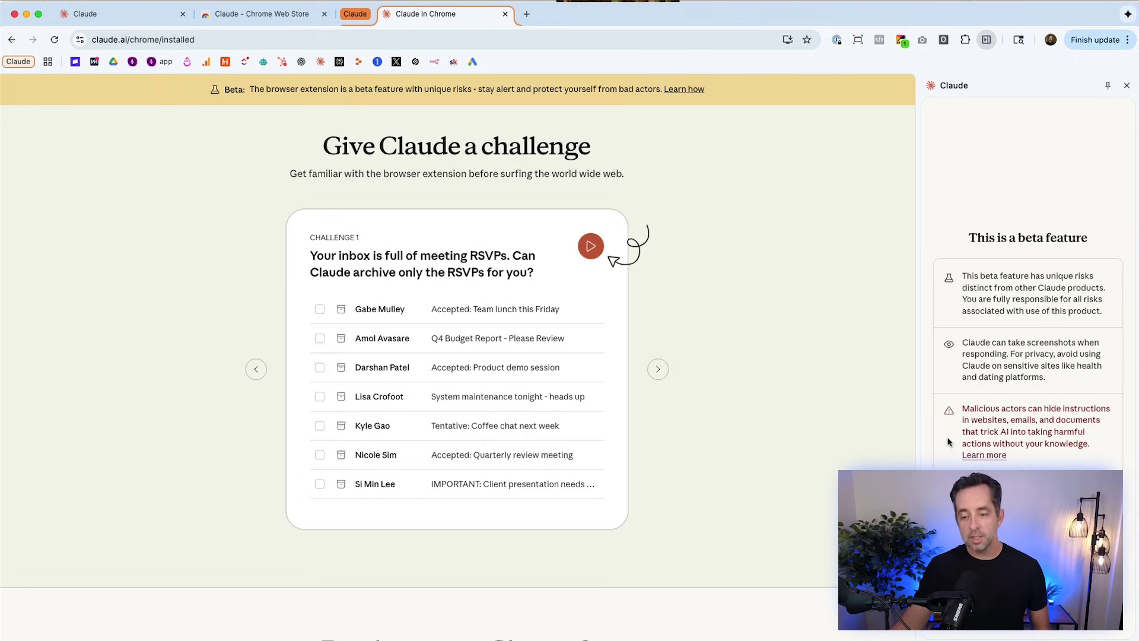
Open the getting-started help article and read down to Console logs and Scheduled tasks.
click(983, 455)
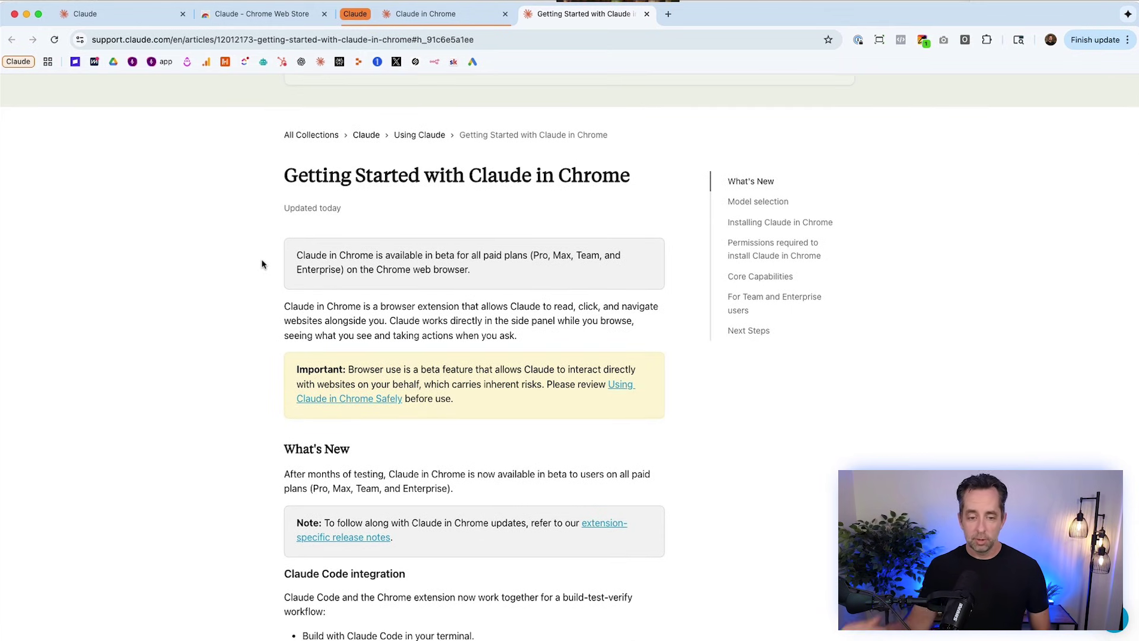
scroll(262, 264, down, 2)
scroll(262, 264, down, 6)
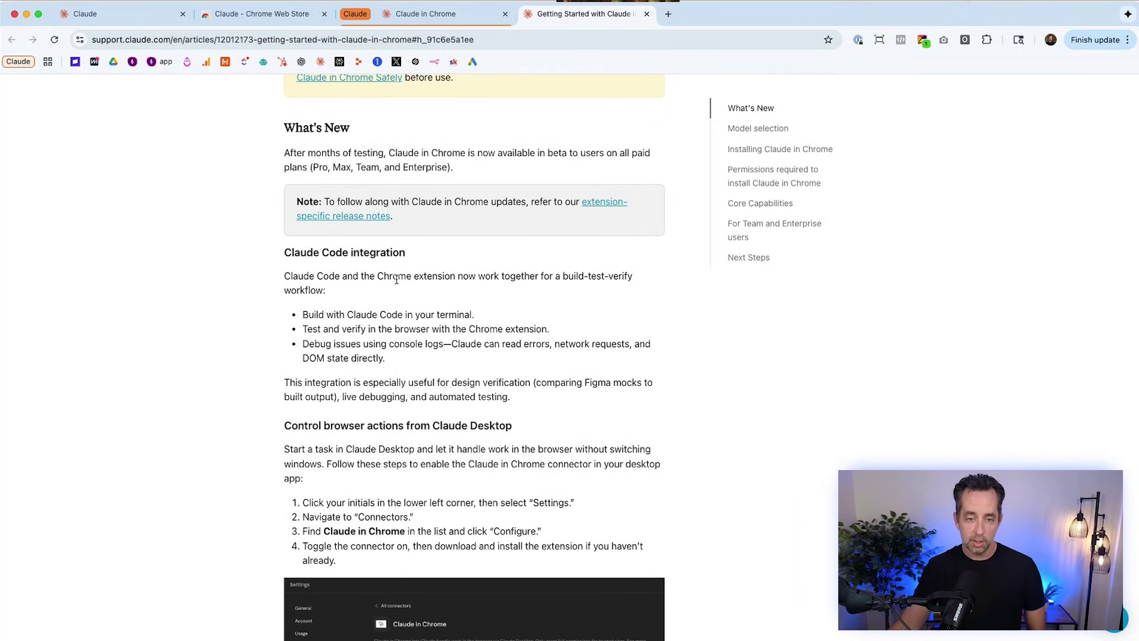
scroll(401, 281, down, 1)
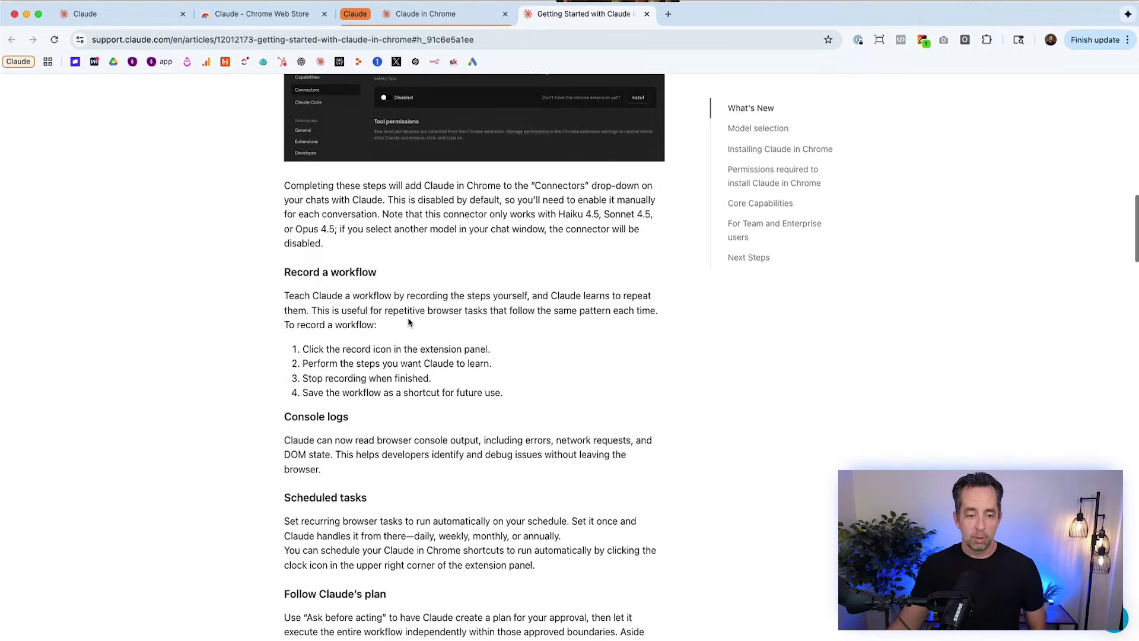
scroll(343, 311, down, 1)
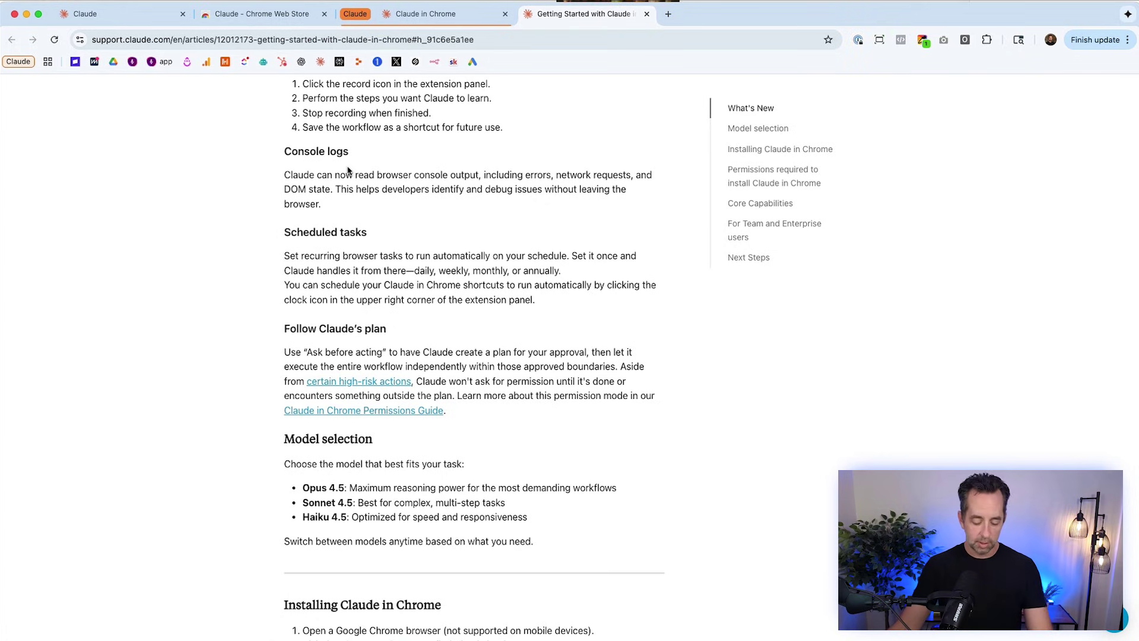
Inspect the help article, switch DevTools to Console, and clear the datalayer filter.
right_click(679, 308)
click(718, 527)
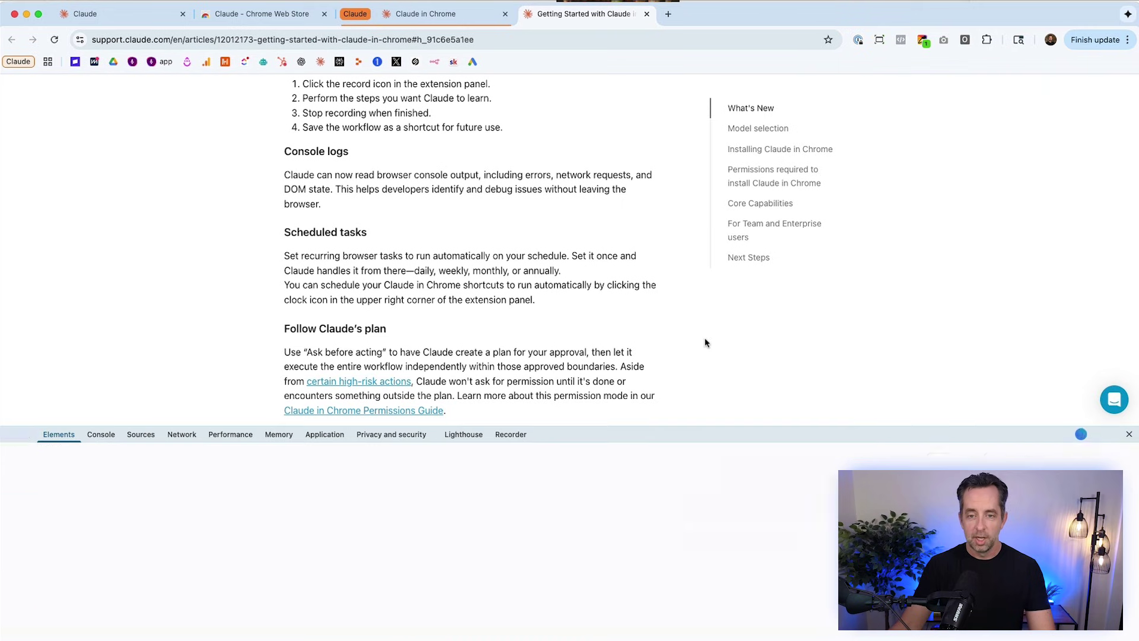
click(102, 435)
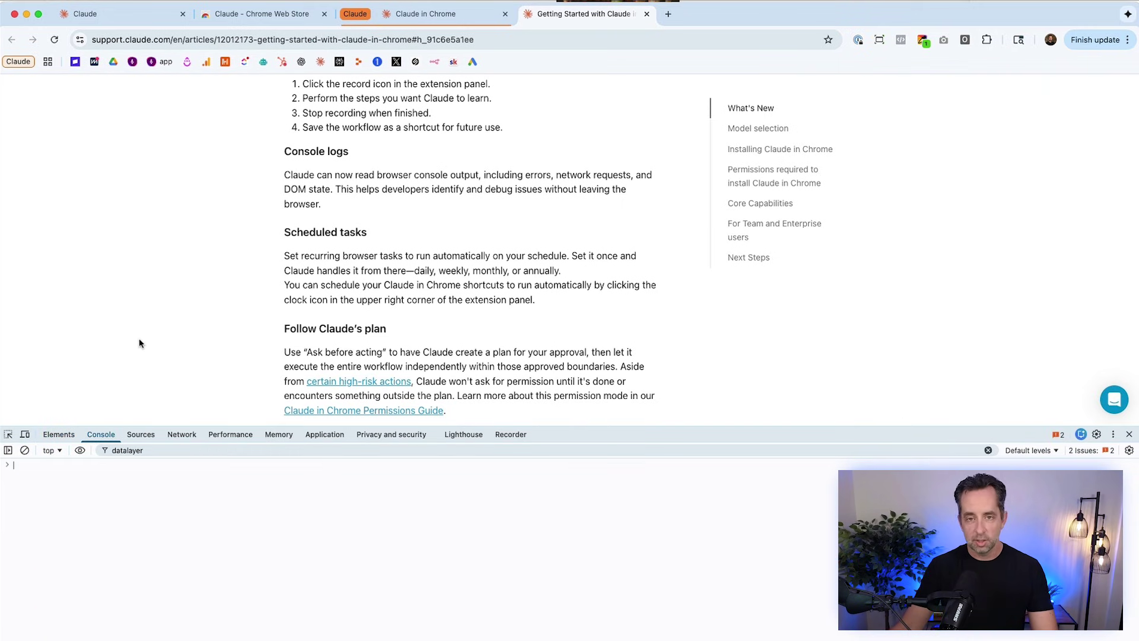
click(987, 450)
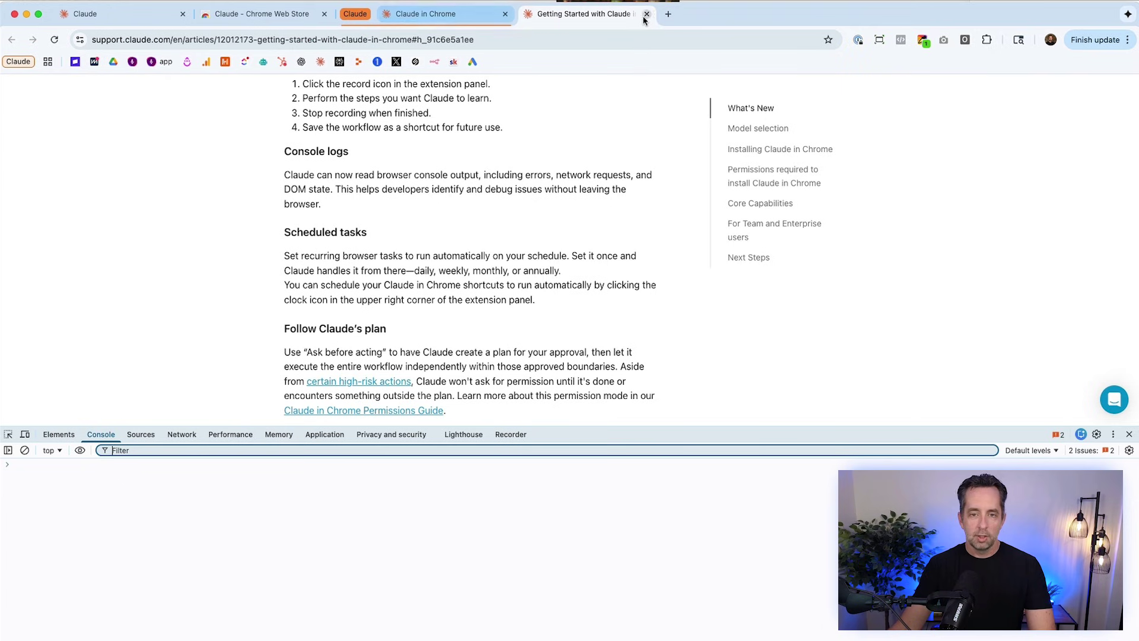
scroll(490, 178, down, 3)
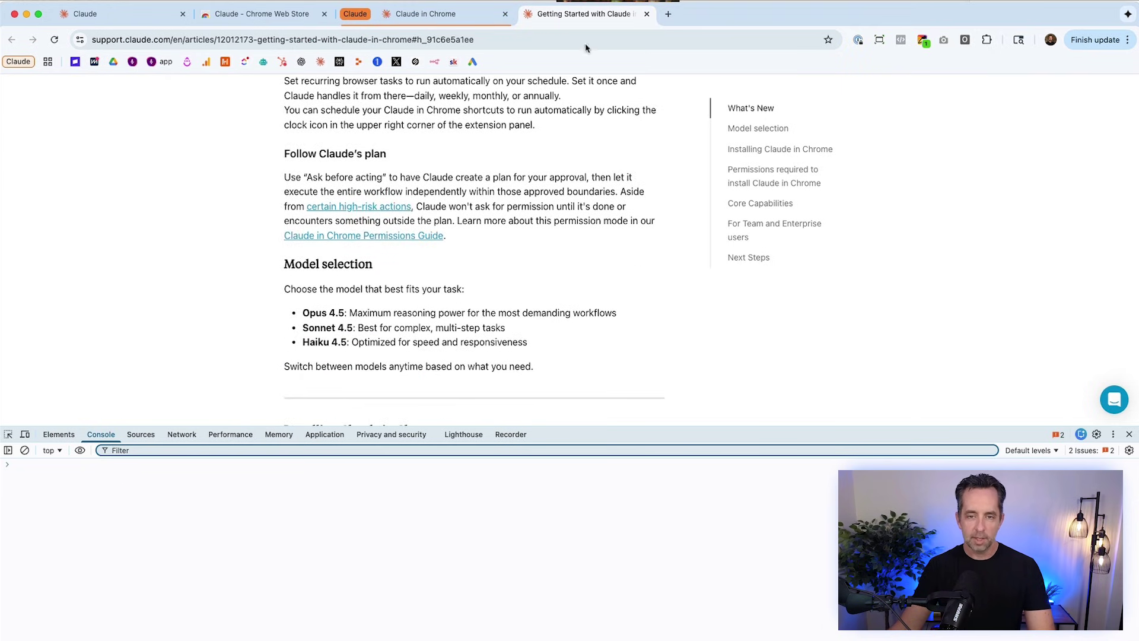
Close the help tab and try the Find restaurants starter prompt.
click(647, 13)
scroll(461, 186, down, 3)
scroll(460, 186, down, 5)
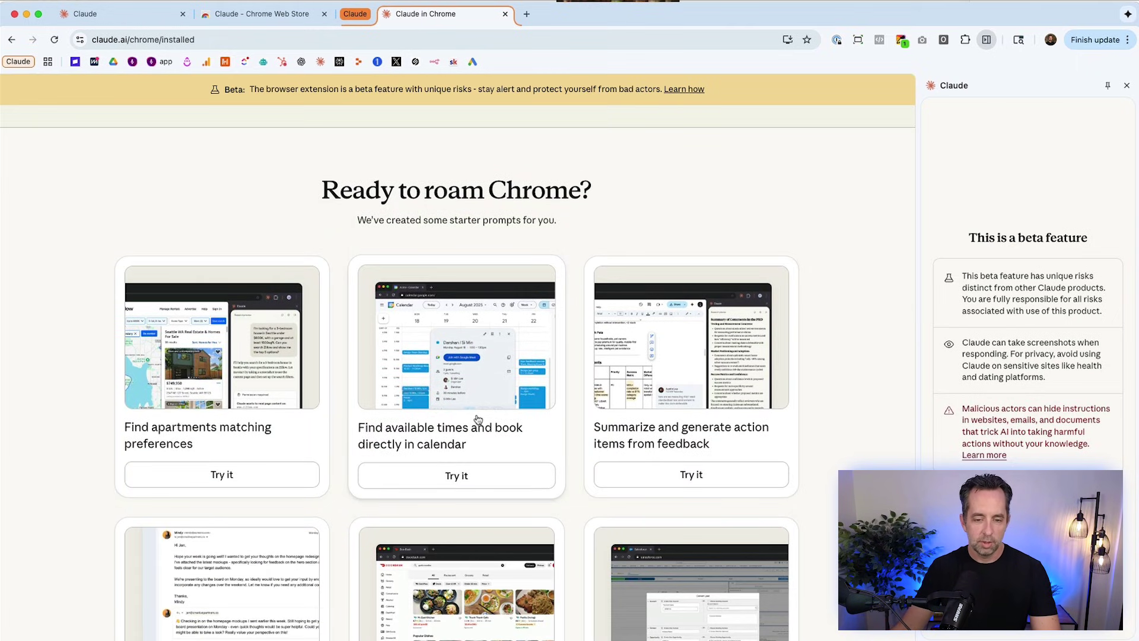
scroll(685, 408, down, 3)
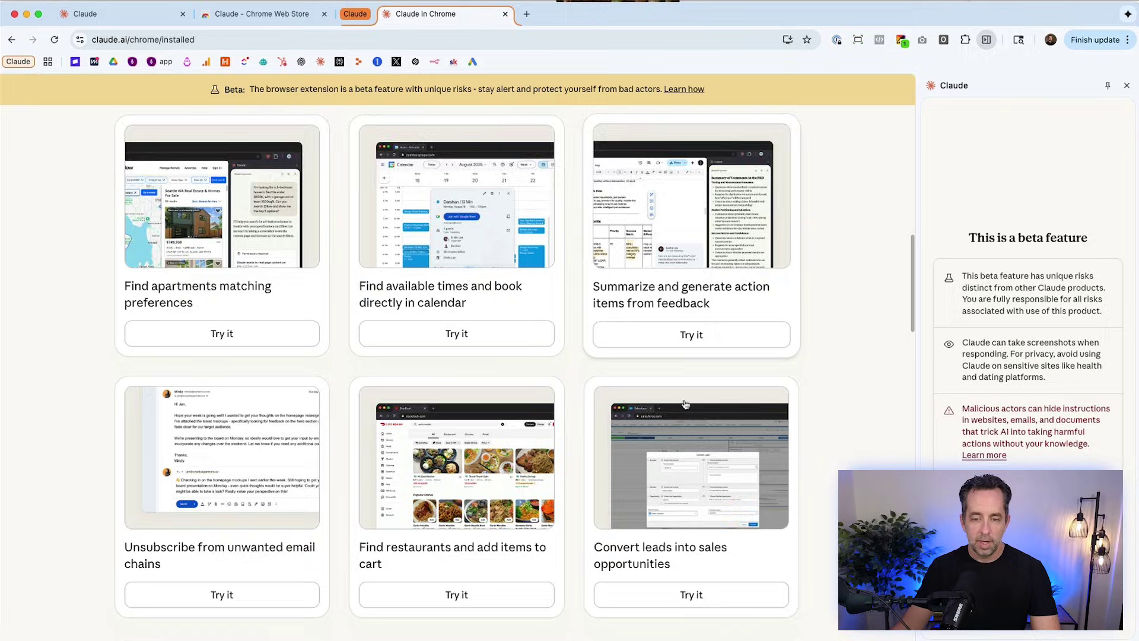
scroll(685, 405, down, 2)
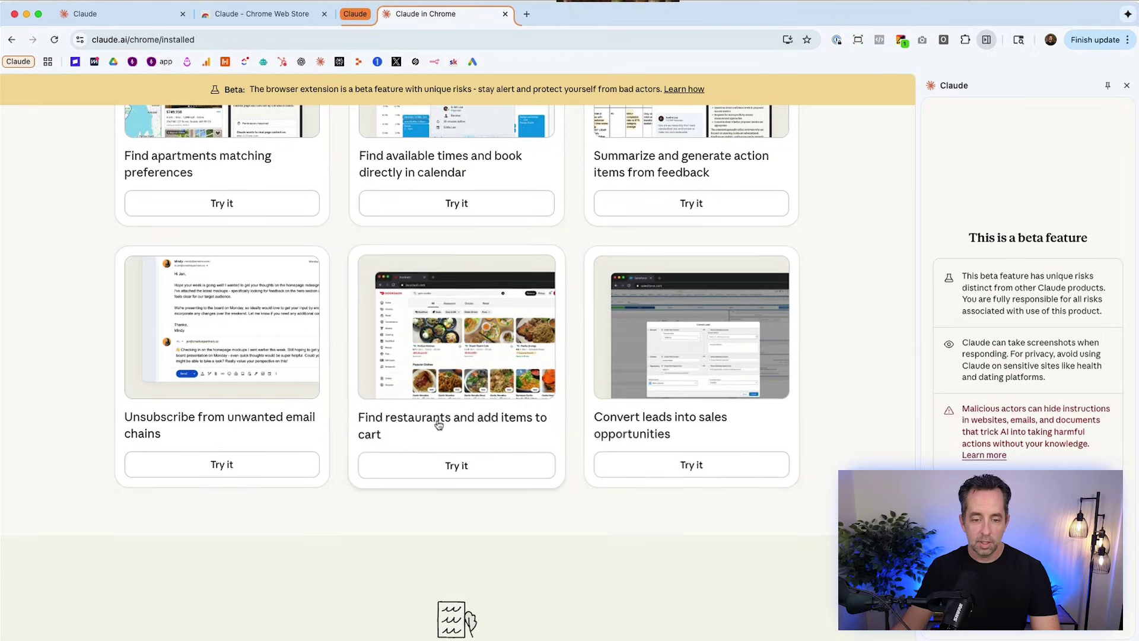
click(456, 469)
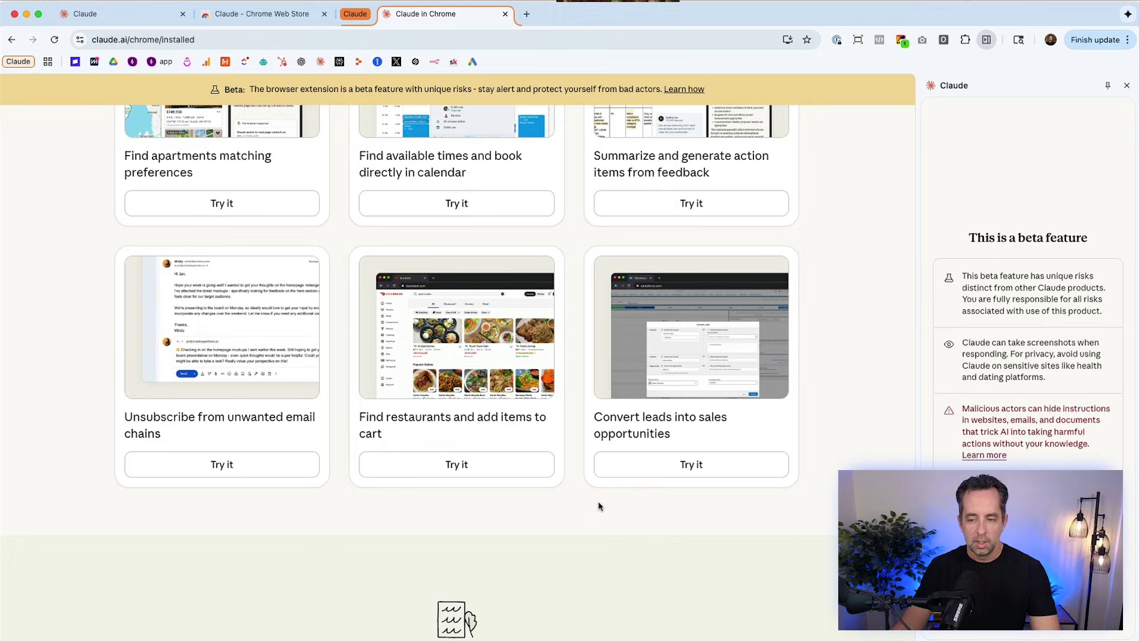
Advance Claude's side-panel onboarding past the beta notice to the shortcuts page.
click(1028, 484)
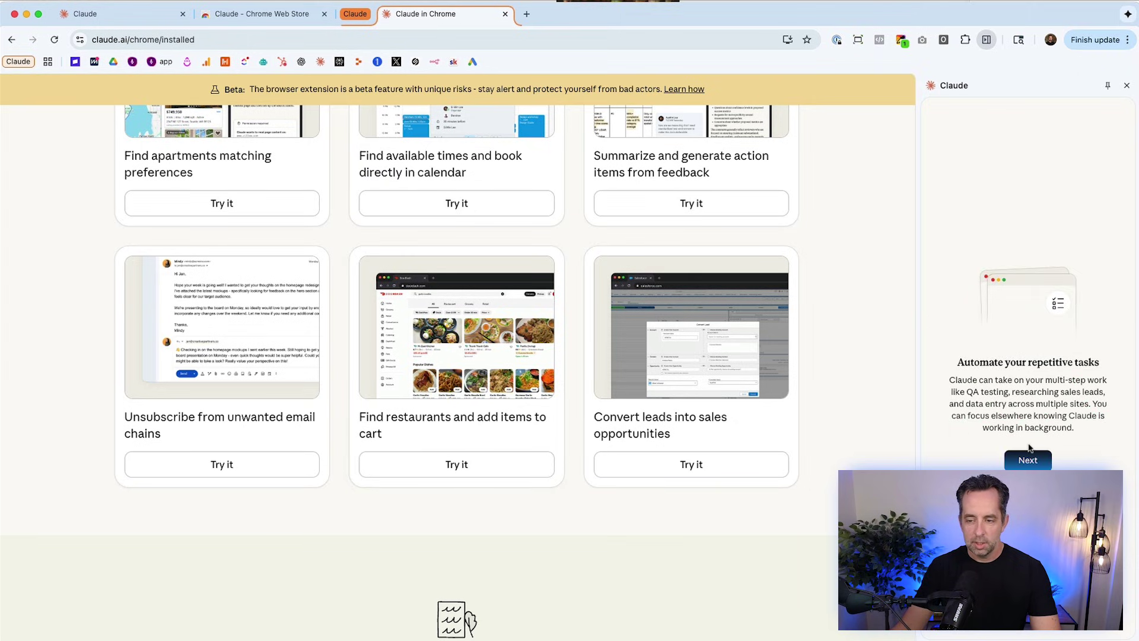
click(1043, 463)
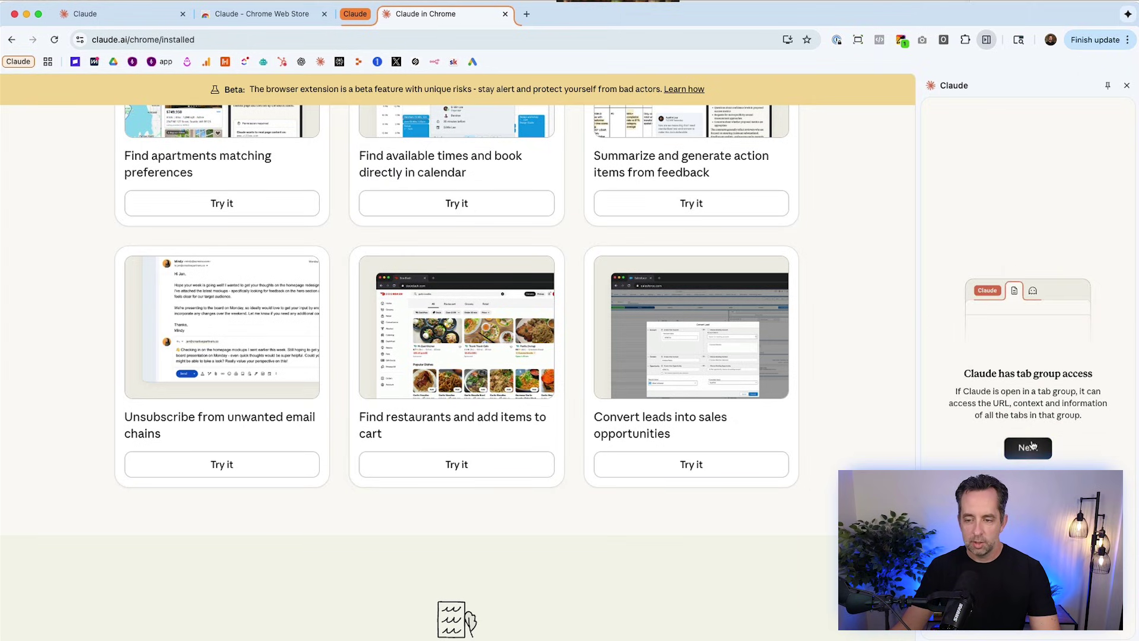
click(1033, 446)
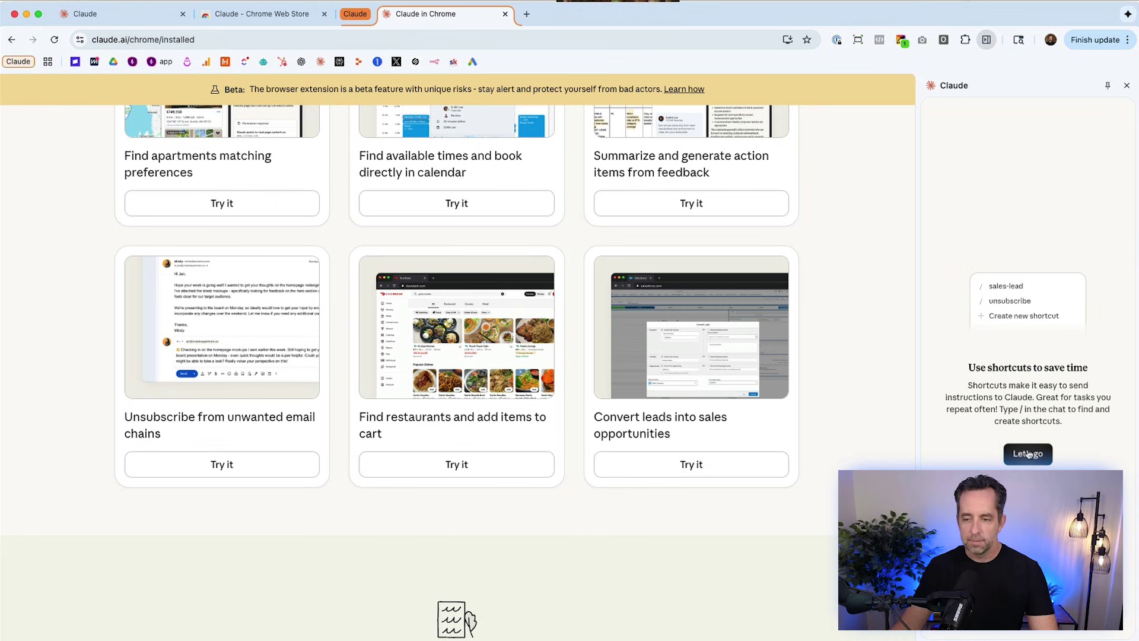
Launch the garlic-noodles DoorDash task and sign in to DoorDash with Google.
click(1028, 453)
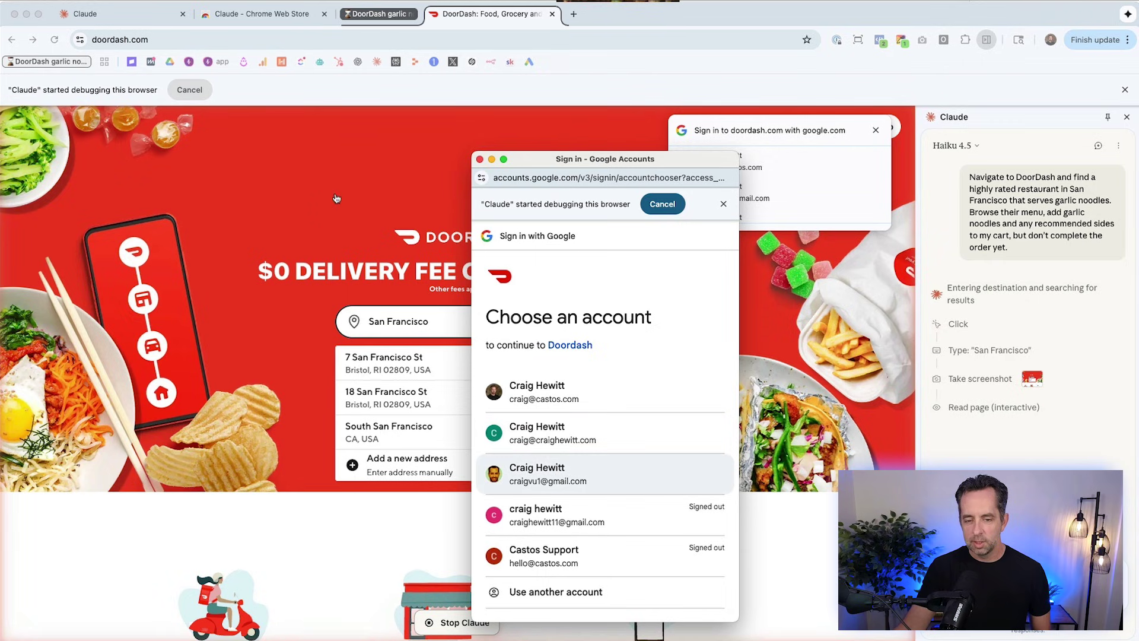
click(544, 475)
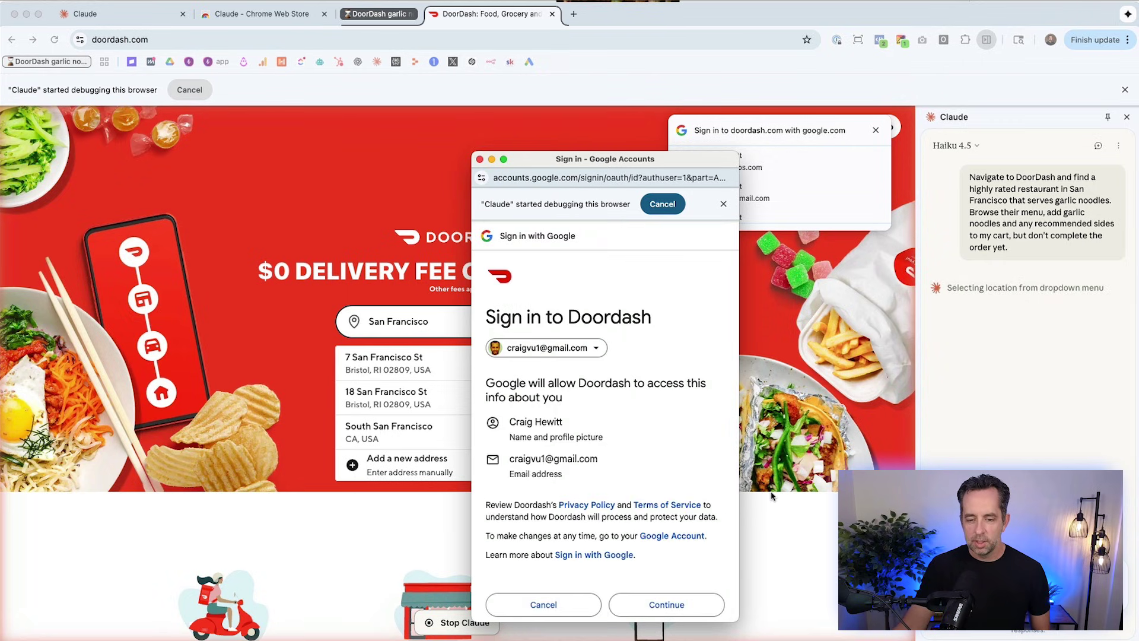
click(666, 604)
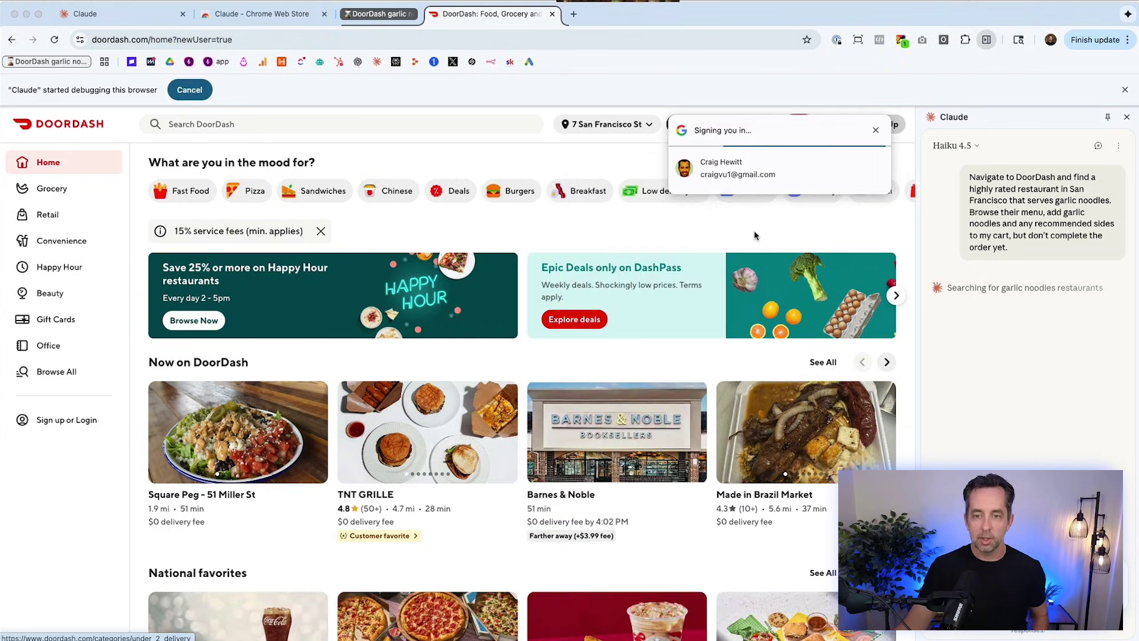
Allow DoorDash location access this time and collapse the task's tab group.
scroll(730, 245, down, 10)
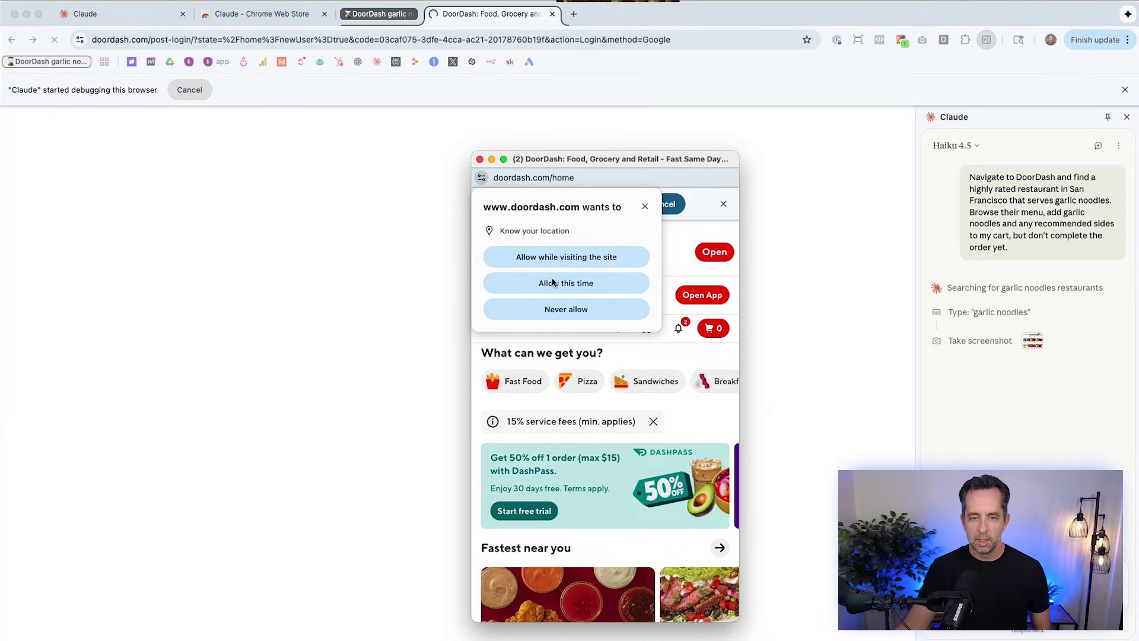
click(544, 258)
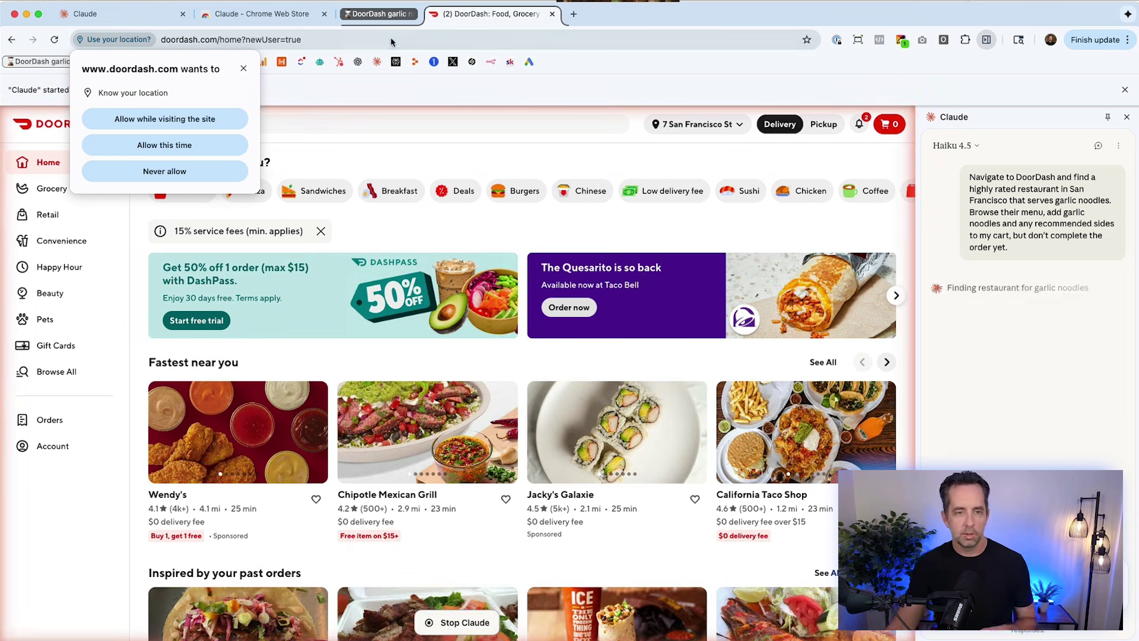
click(369, 18)
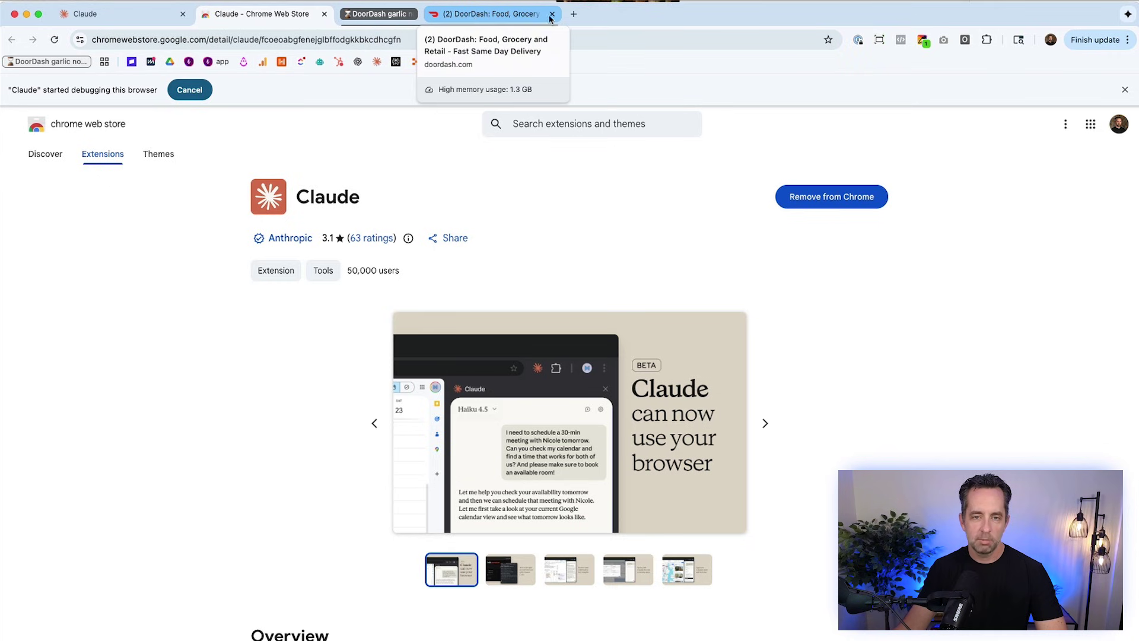
Open cnn.com in a new tab and move it before the DoorDash results tab.
click(573, 14)
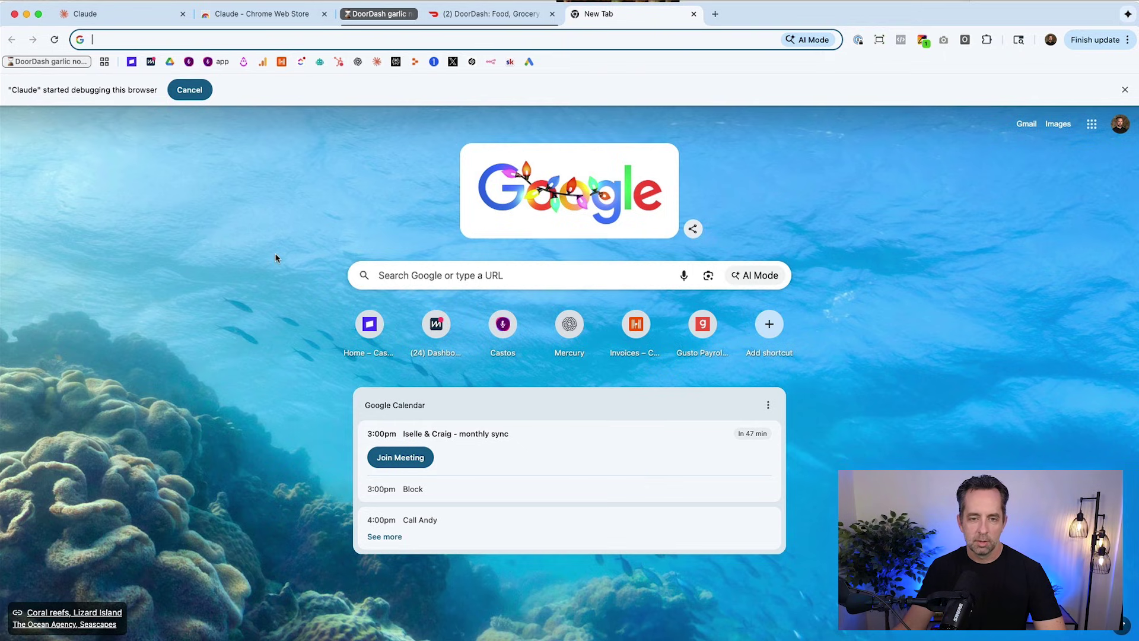
text(cnn.com)
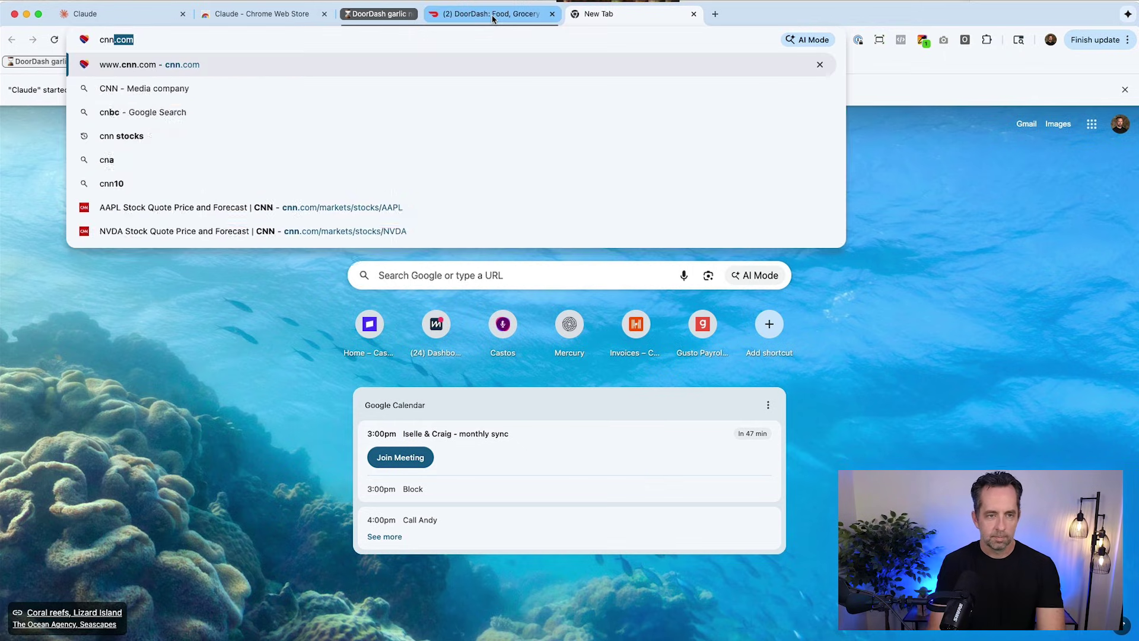
key(Return)
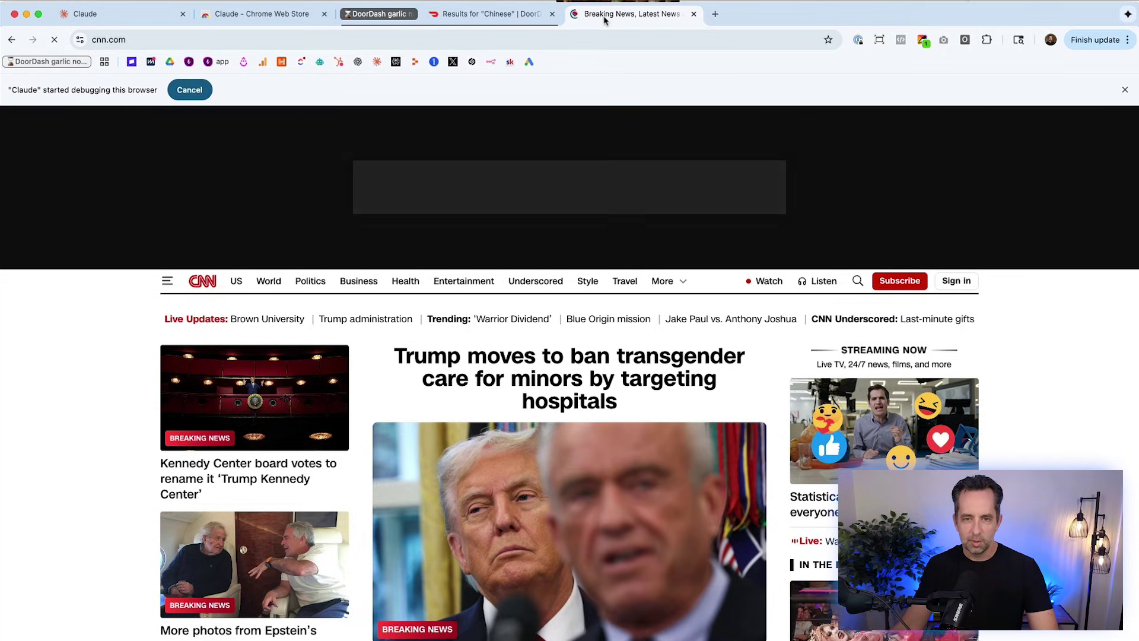
drag(599, 21, 517, 18)
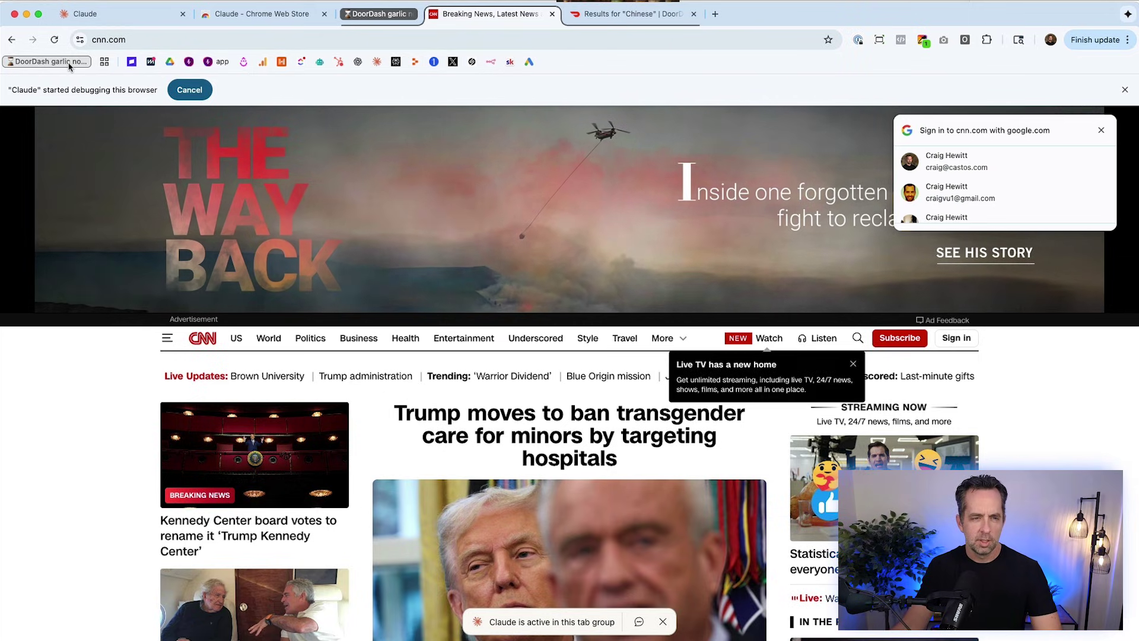
Collapse and re-expand the DoorDash tab group, switching between CNN and DoorDash results.
click(374, 18)
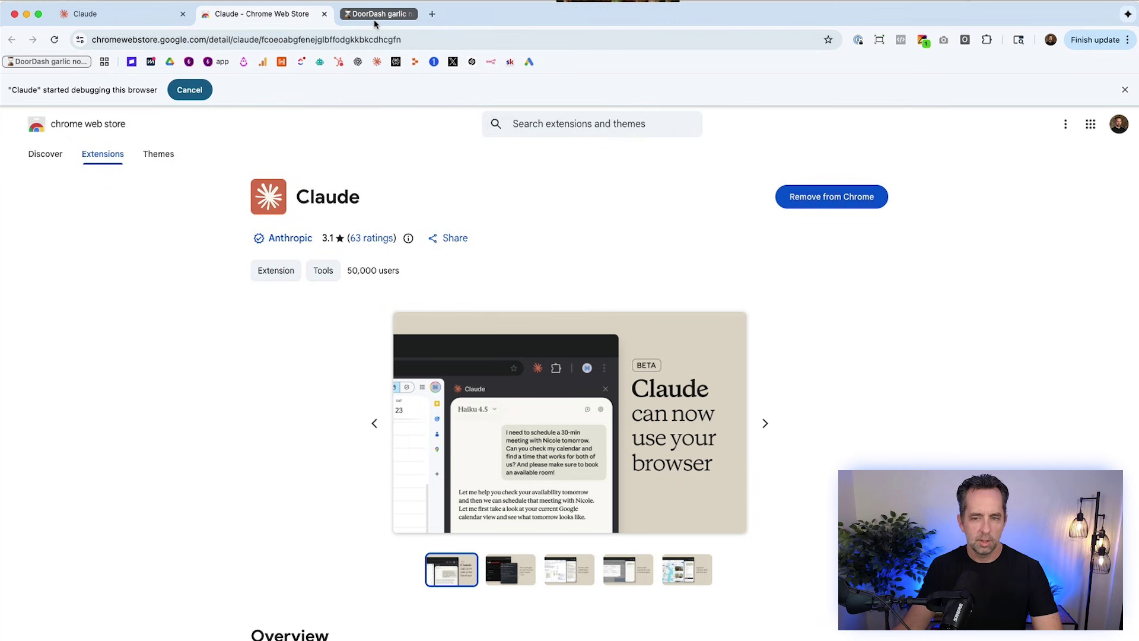
click(374, 14)
click(486, 14)
click(623, 18)
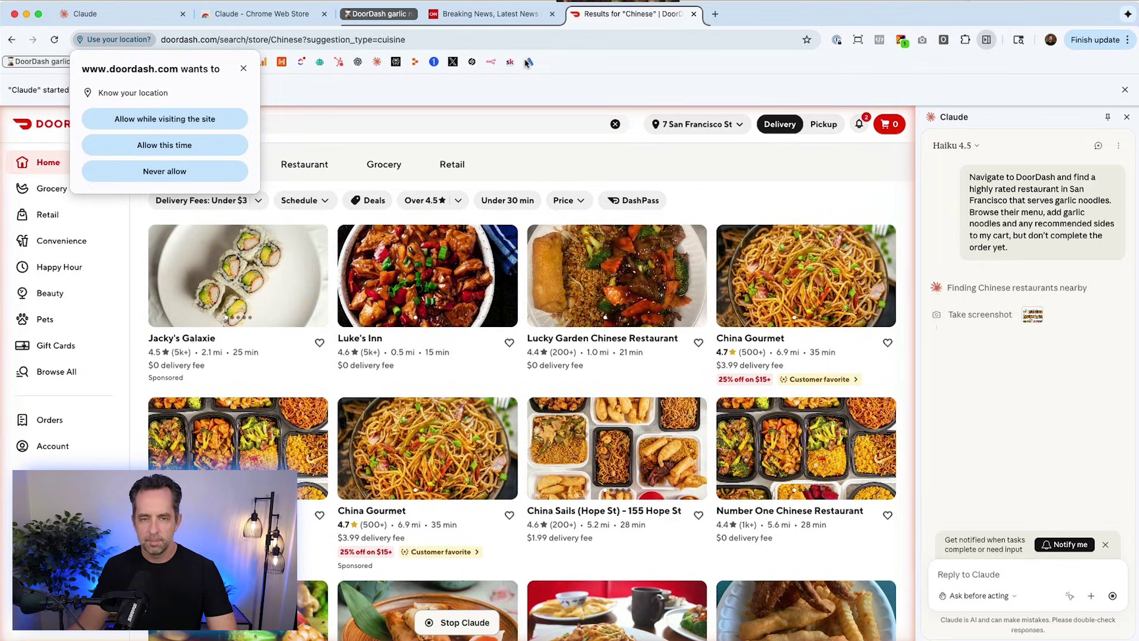
click(490, 21)
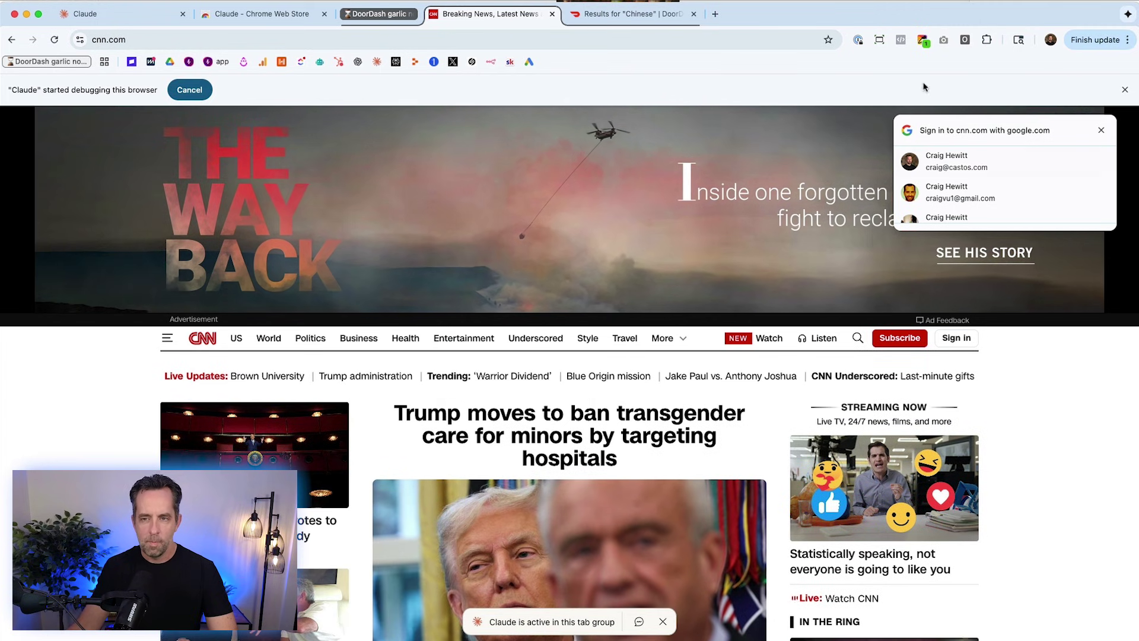
Pin the Claude extension to the toolbar and open its chat for the DoorDash task.
click(985, 41)
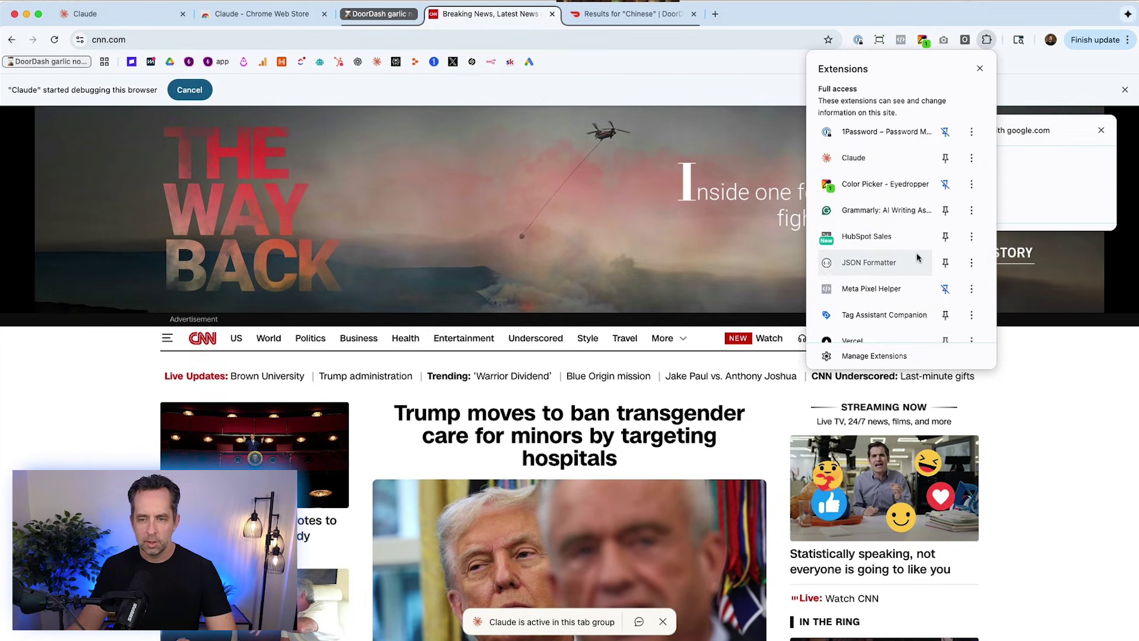
click(944, 158)
click(716, 84)
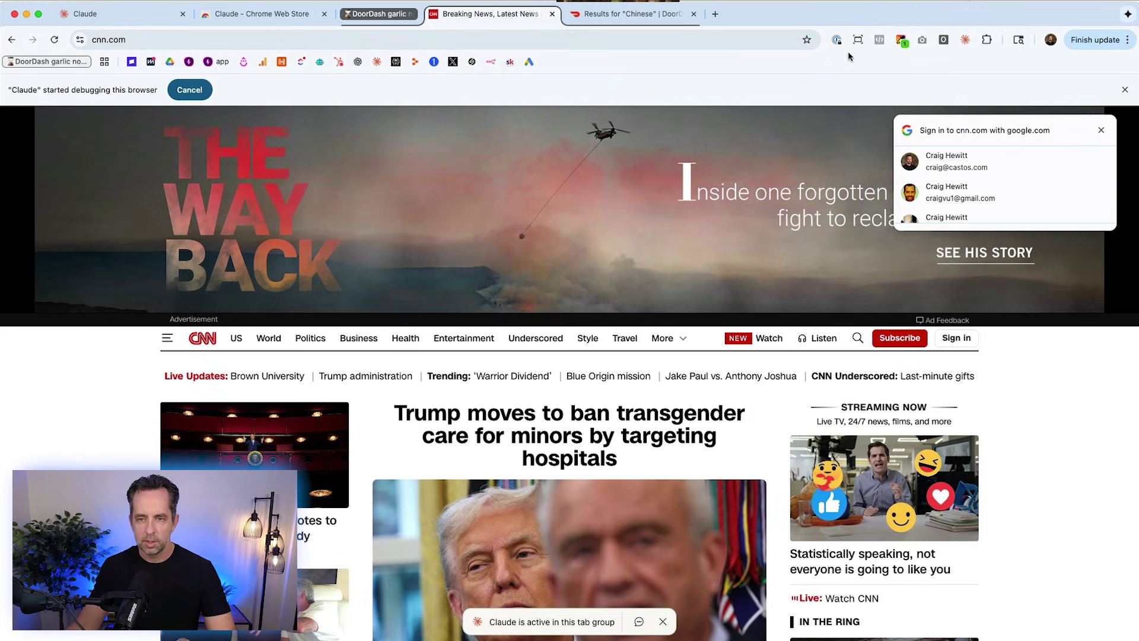
click(965, 41)
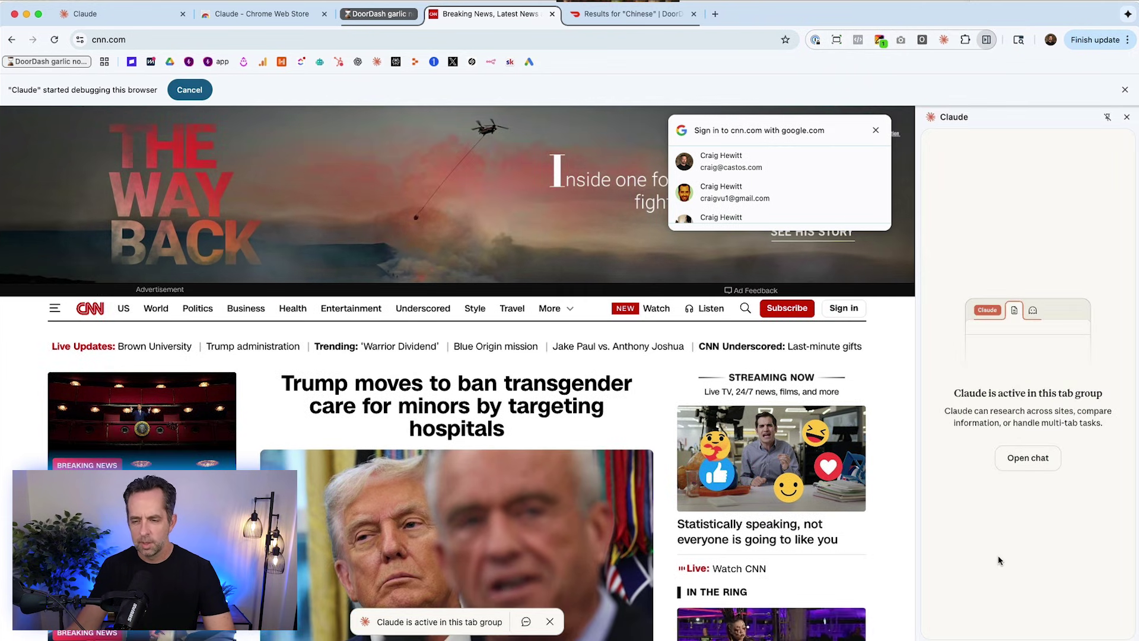
click(1037, 459)
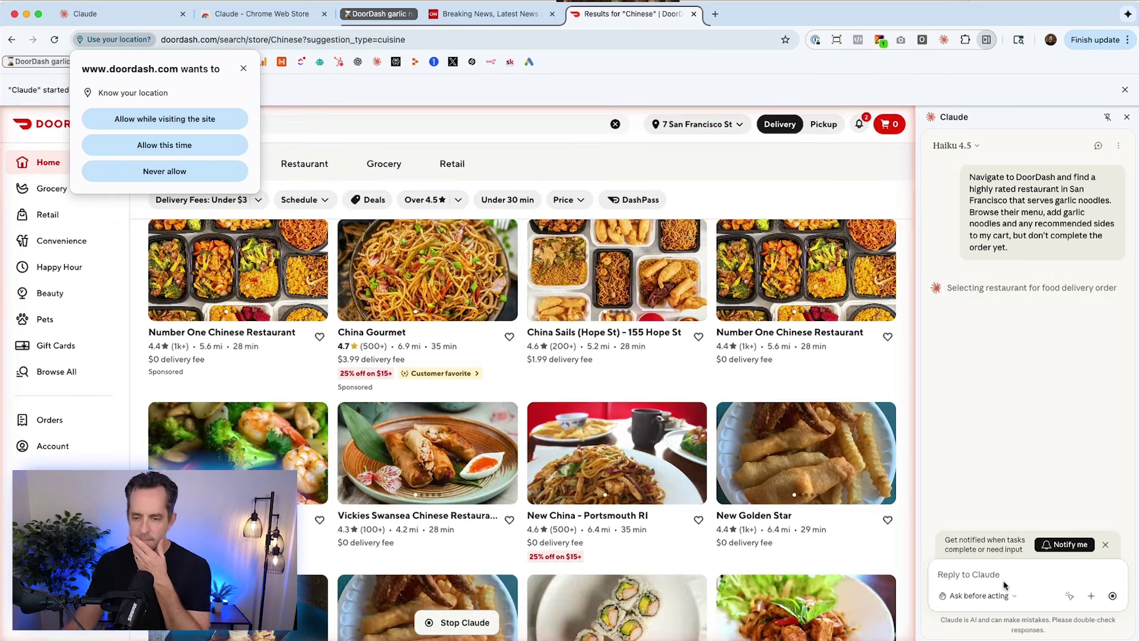
click(482, 14)
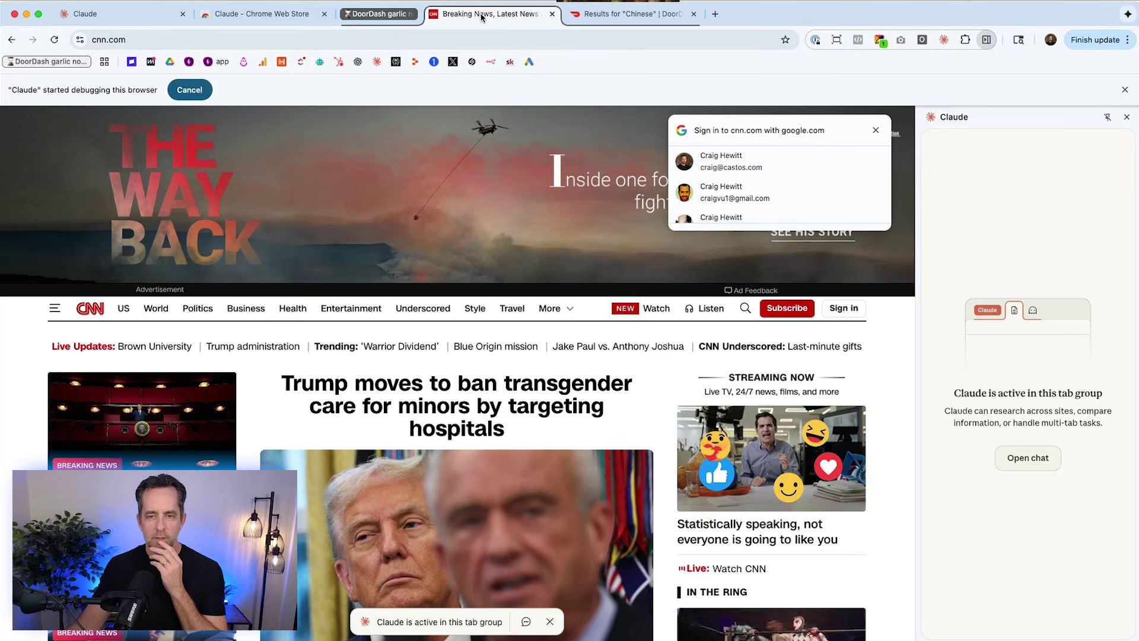
click(1017, 458)
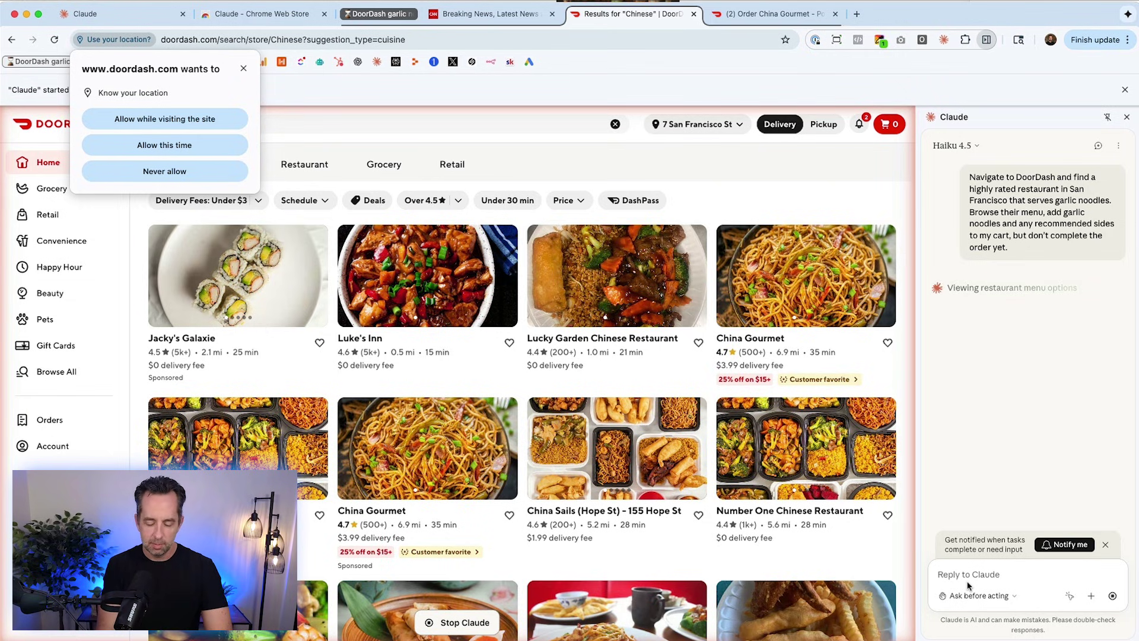
Draft 'what's the latest on the Brown University shooting?' for Claude and dismiss DoorDash's location request.
text(what's the latest on the Brown University shooting?)
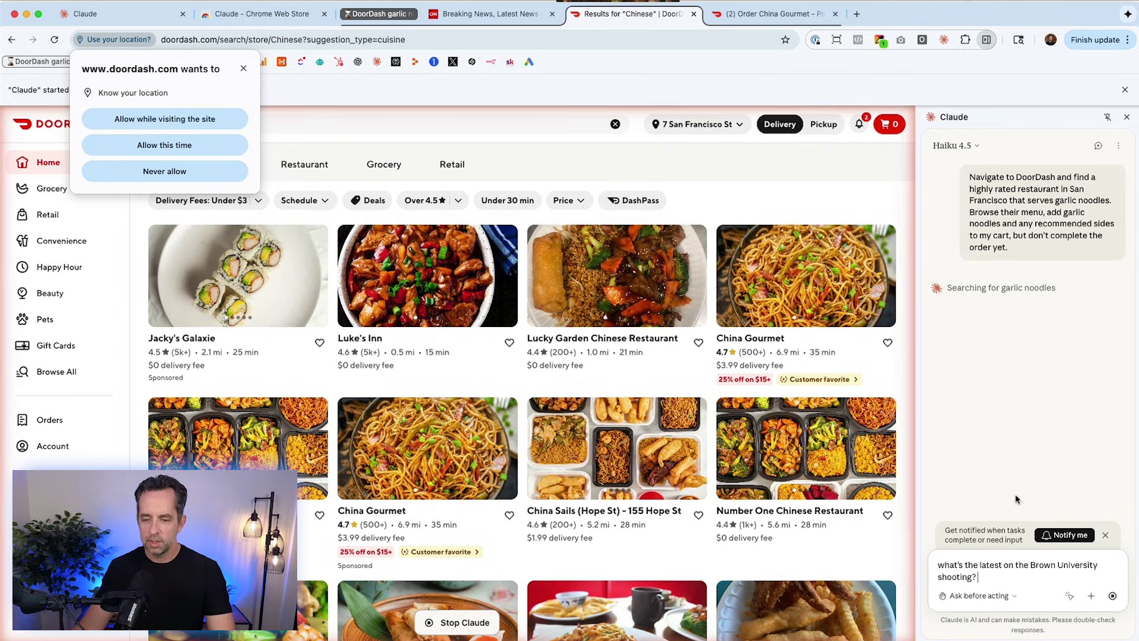
click(1090, 598)
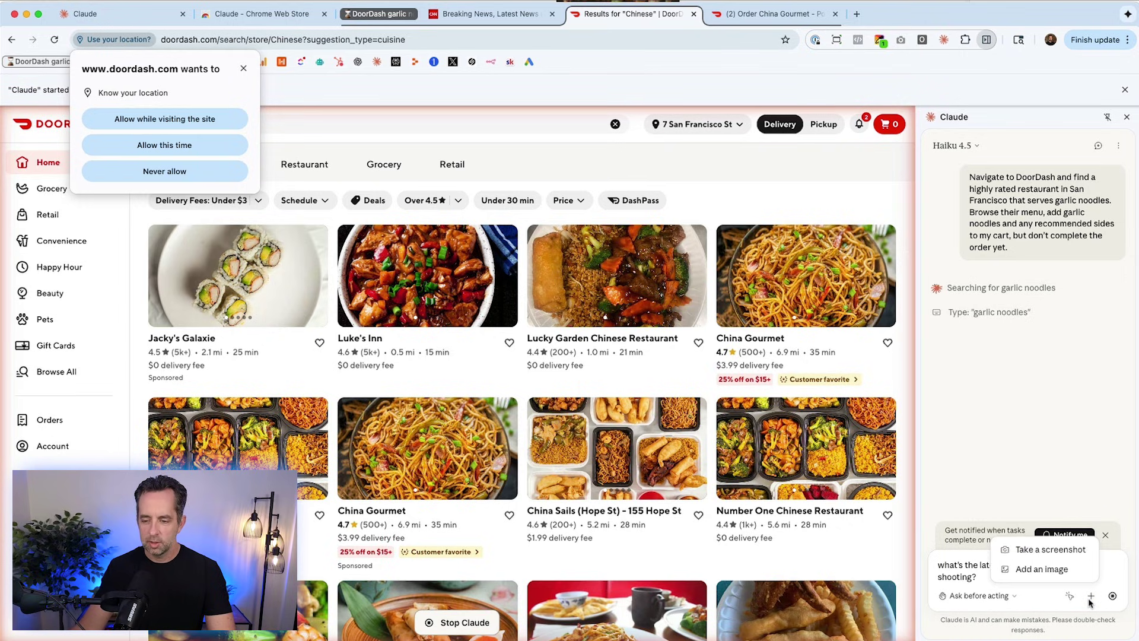
click(984, 574)
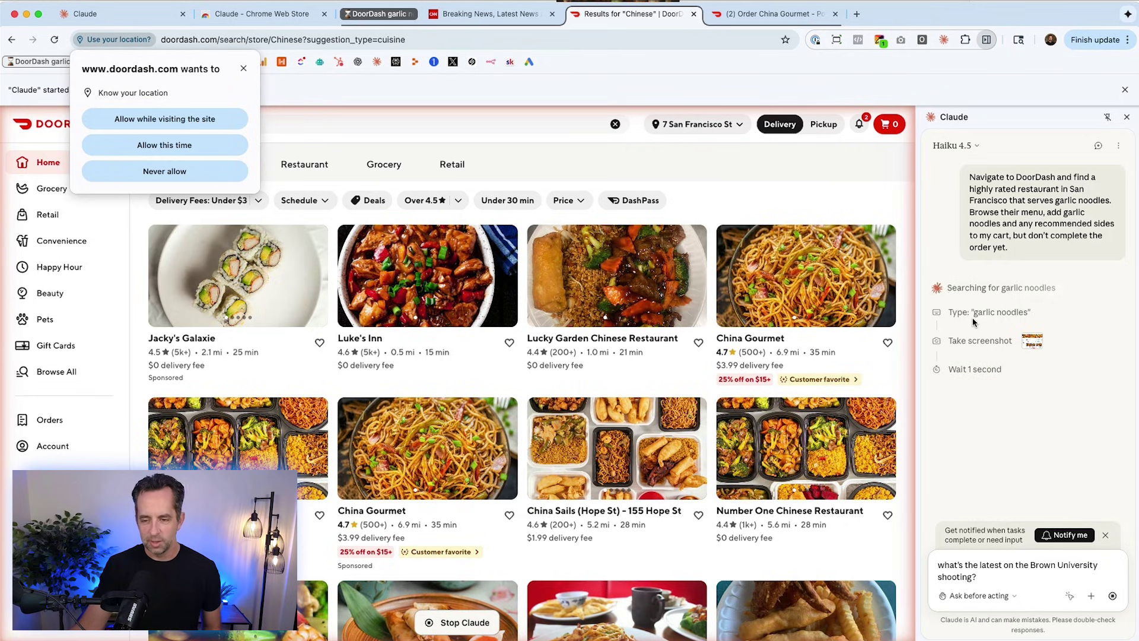
click(244, 70)
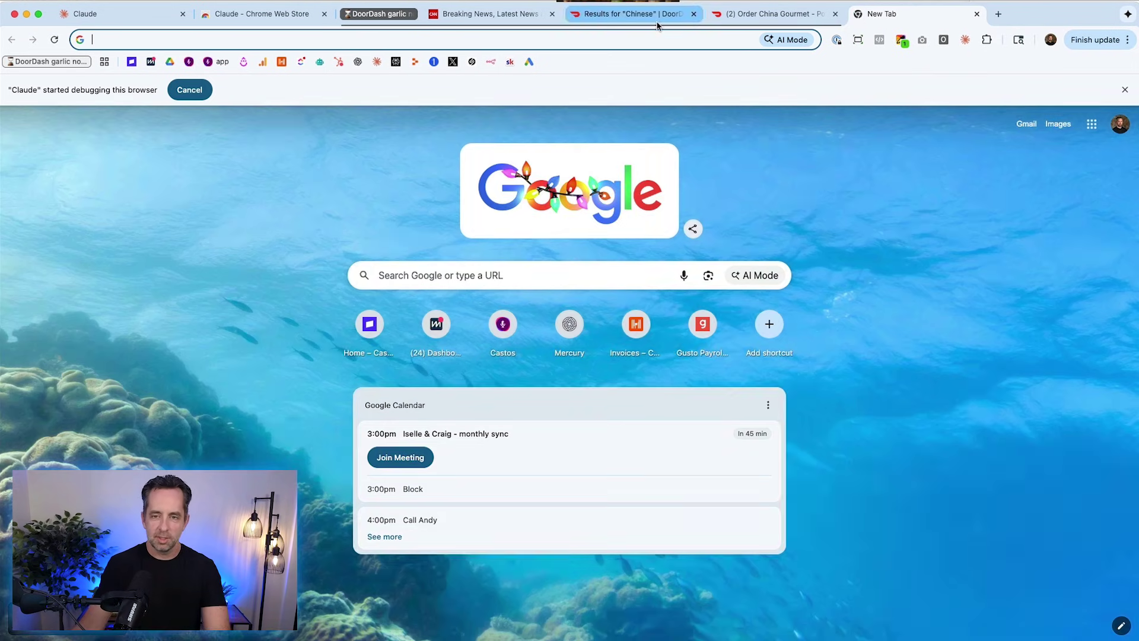
Stop Claude's DoorDash task and load linkedin.com in that tab.
click(666, 18)
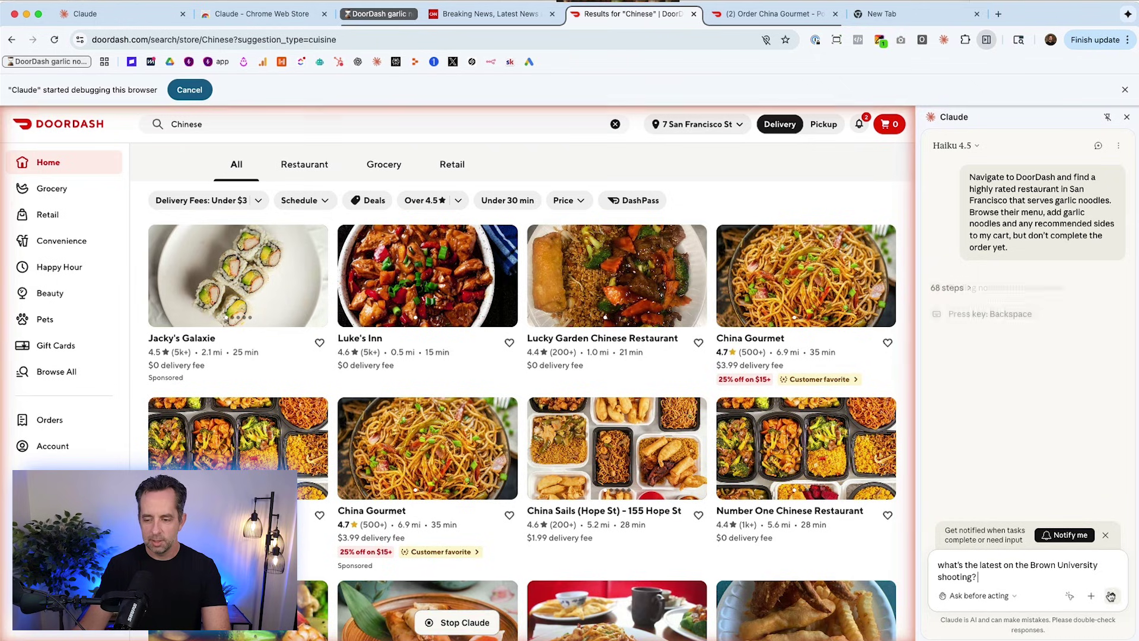
click(1111, 596)
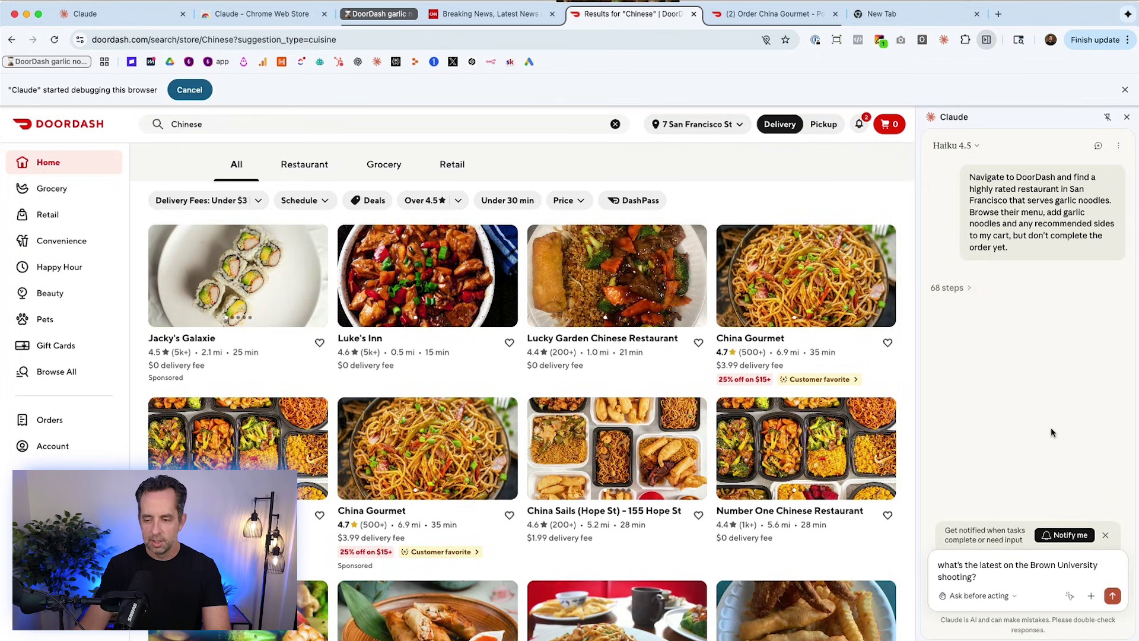
click(368, 37)
text(linkedin)
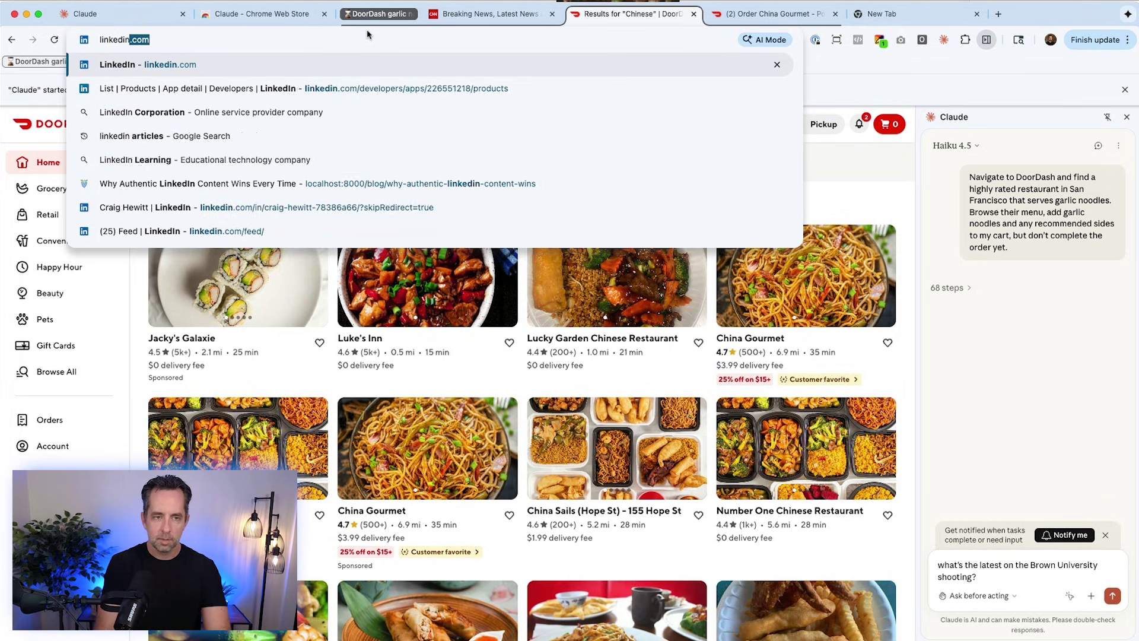
key(Return)
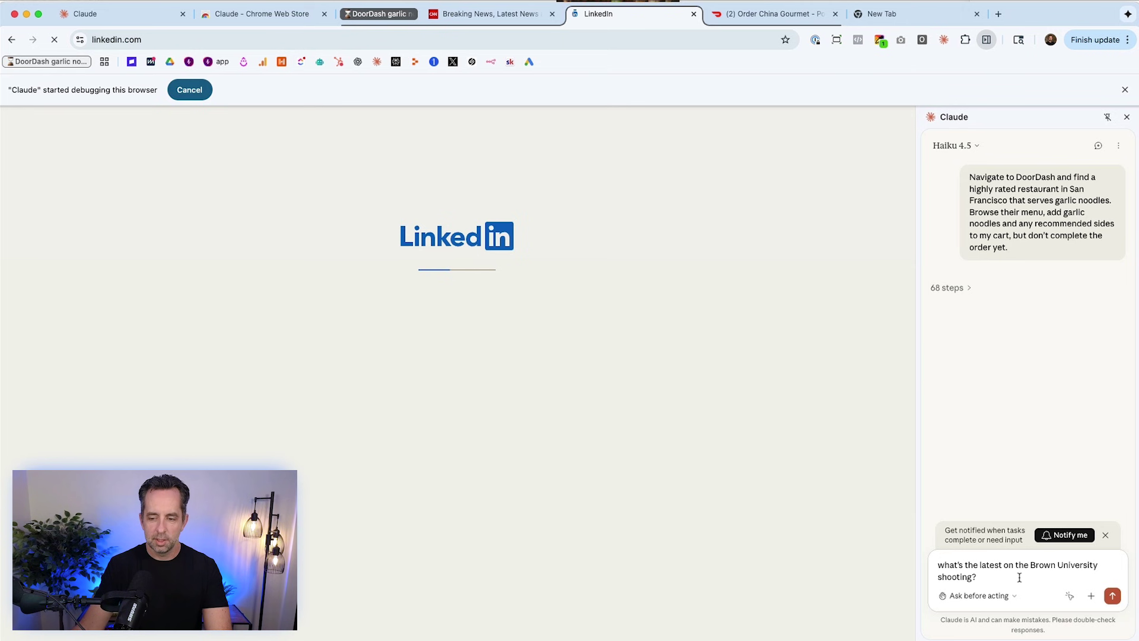
Ask Claude to find 10 CTO-level leads at US tech companies.
triple_click(1019, 577)
text(find 10)
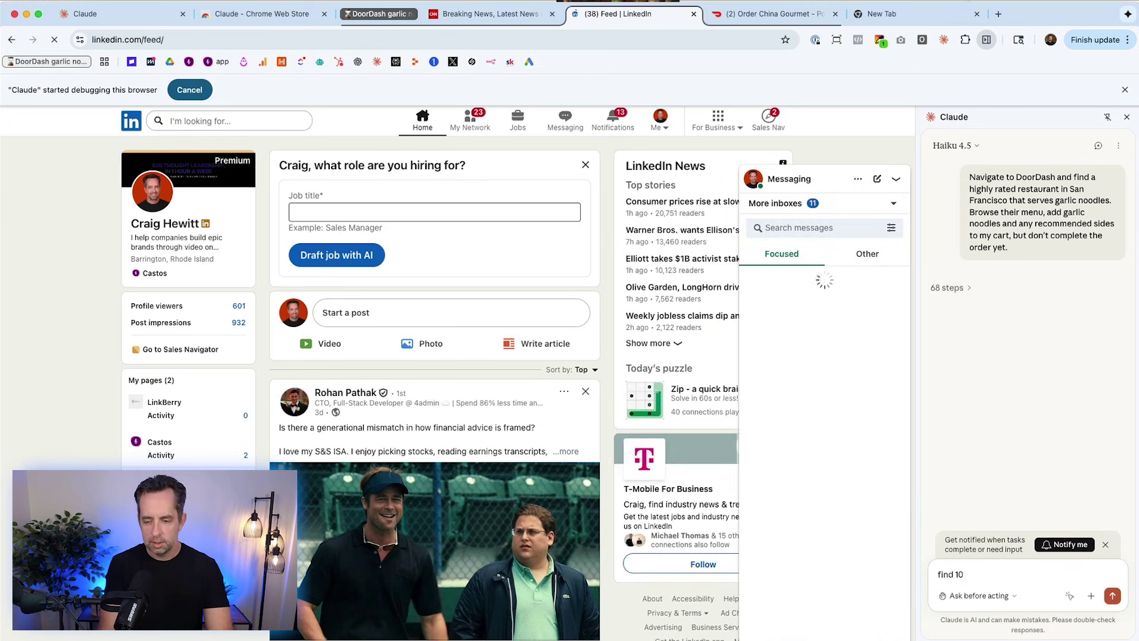
text( leads that are CTO level)
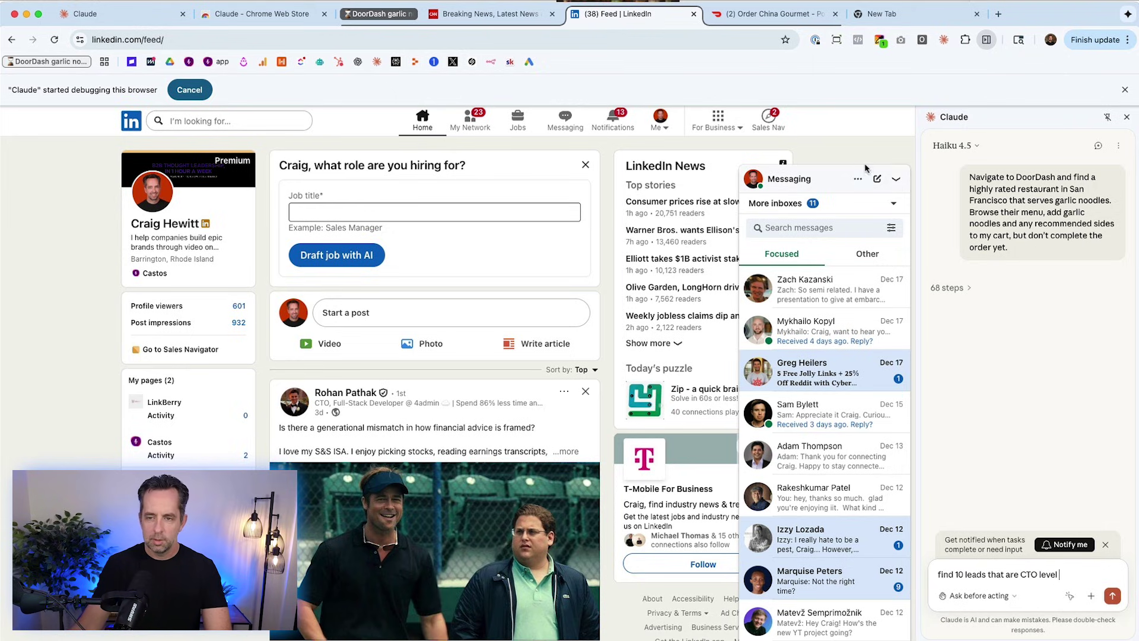
click(898, 179)
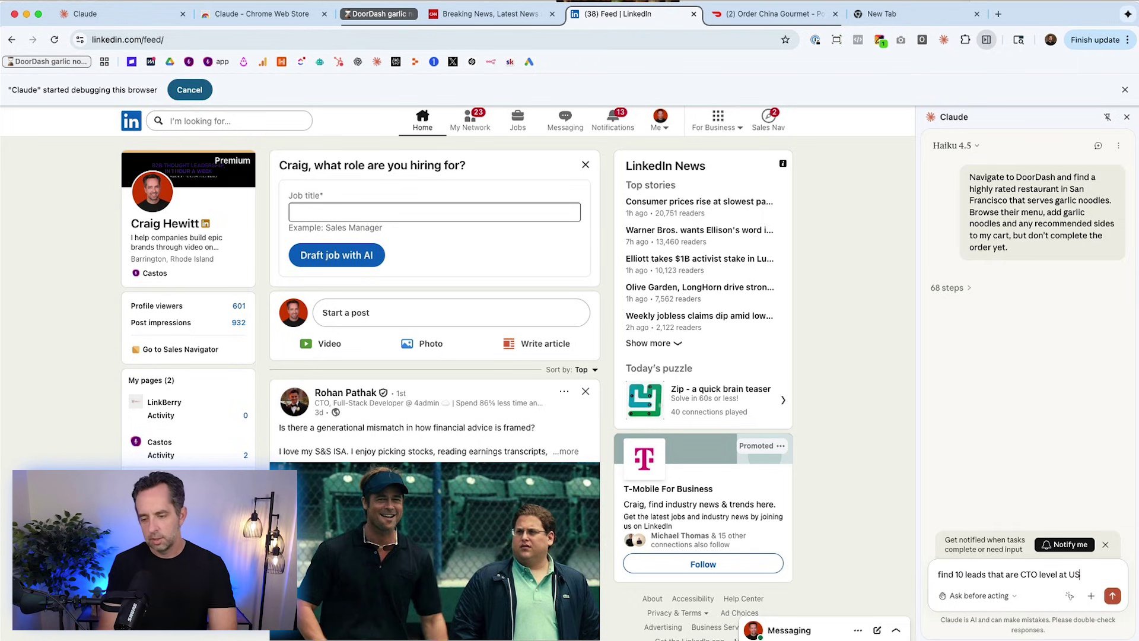
text(tech companies with > 100 empl)
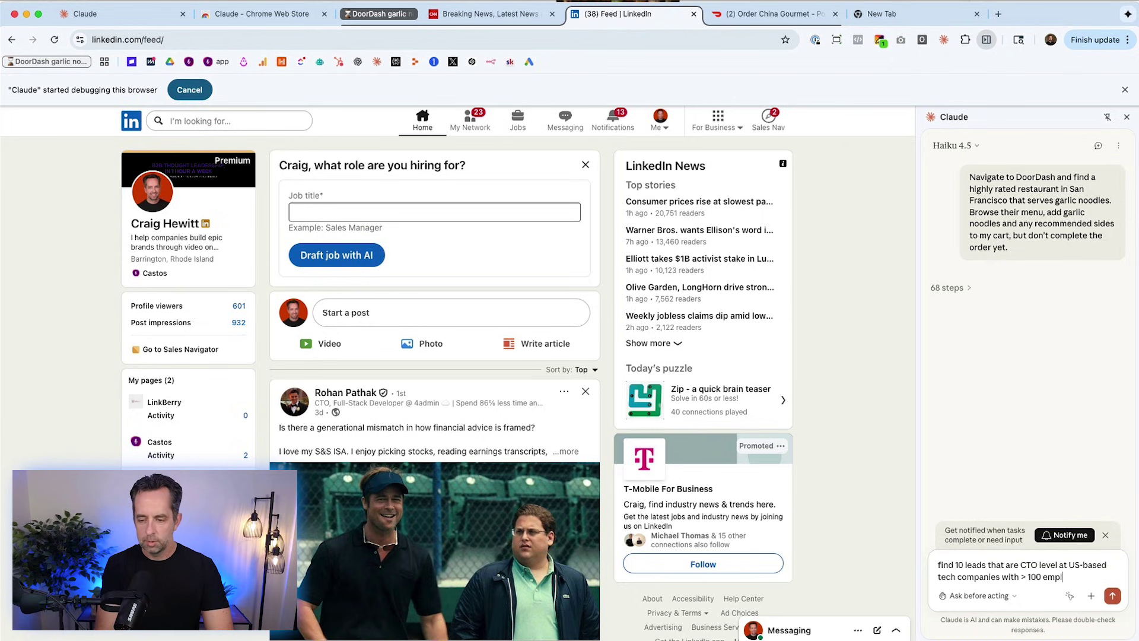
text(s)
key(Return)
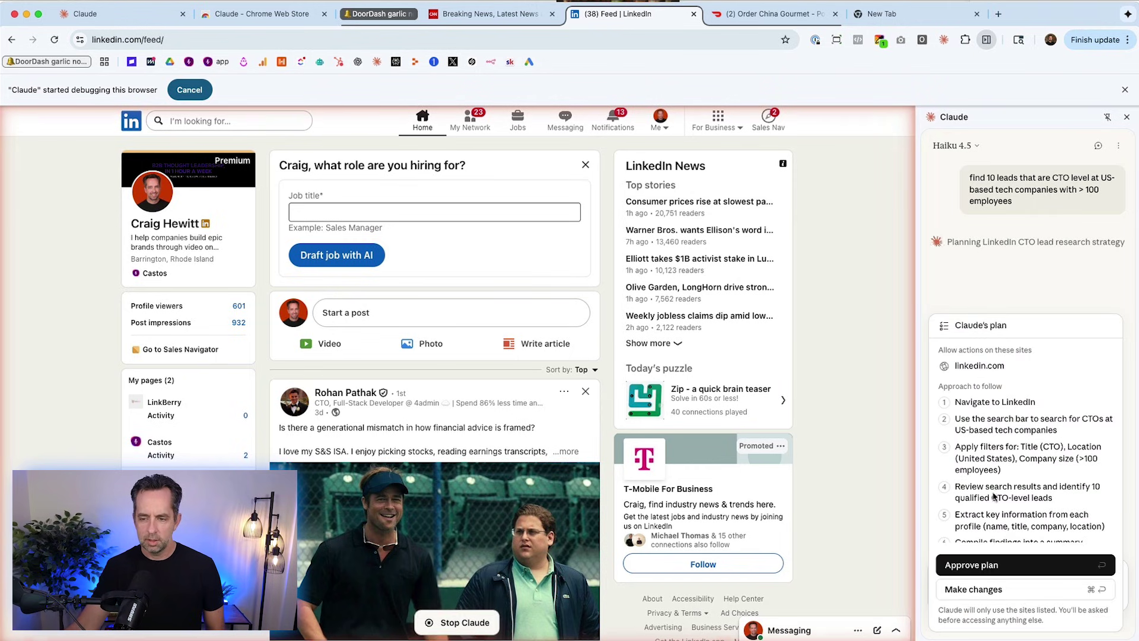
Approve Claude's LinkedIn lead-search plan and open the Claude panel on the China Gourmet tab.
click(1005, 565)
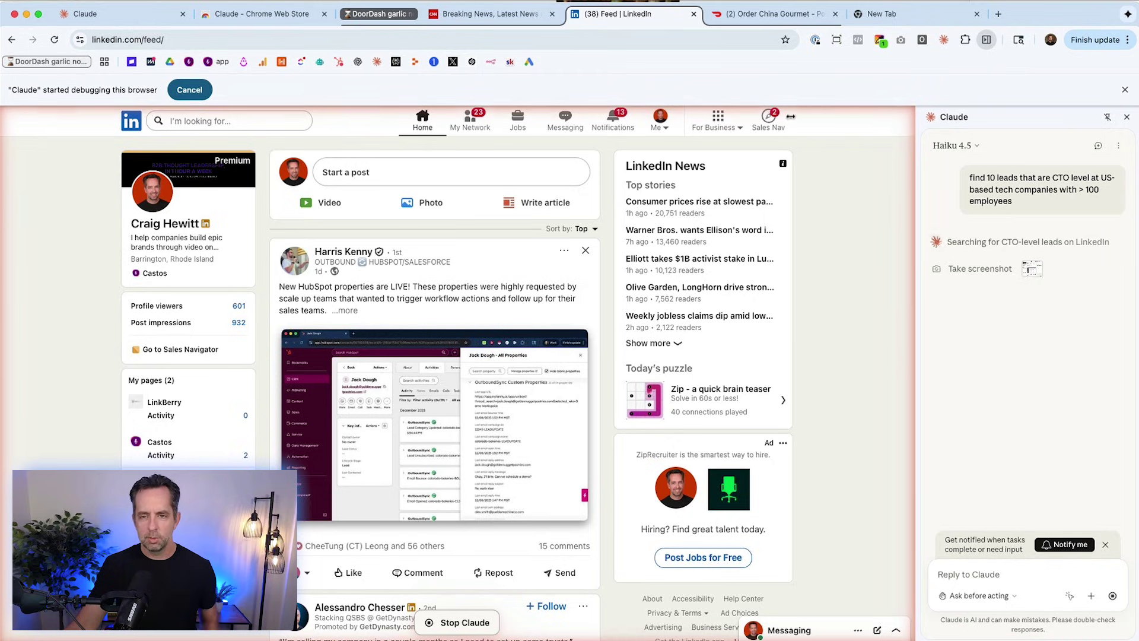
click(747, 14)
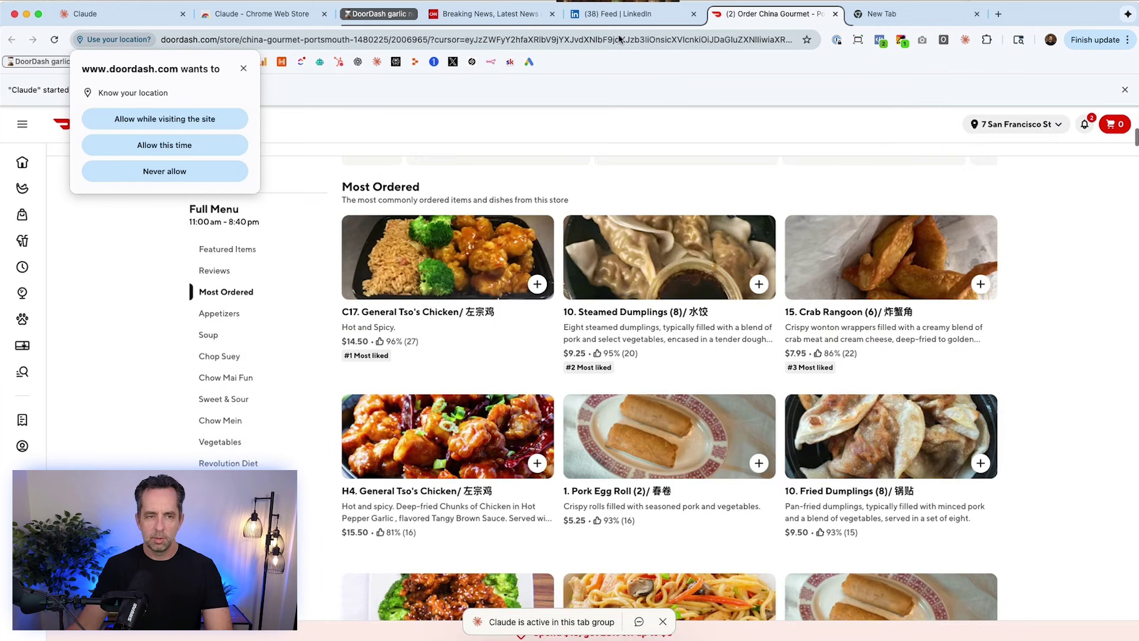
click(958, 42)
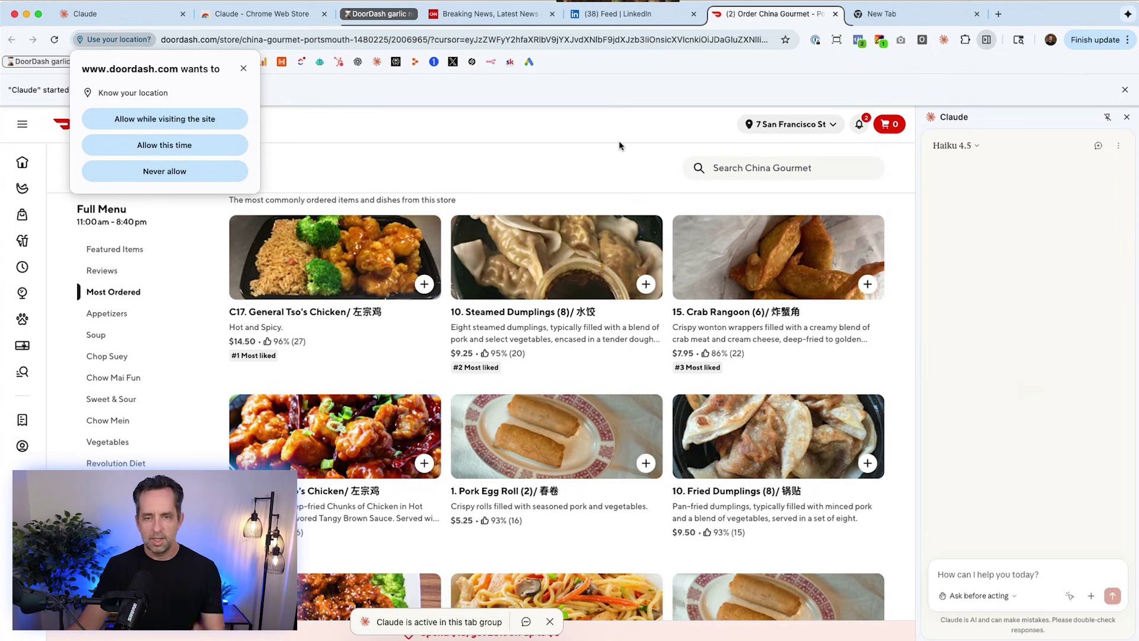
Close the China Gourmet and CNN tabs, leaving the blank new tab in view.
click(836, 14)
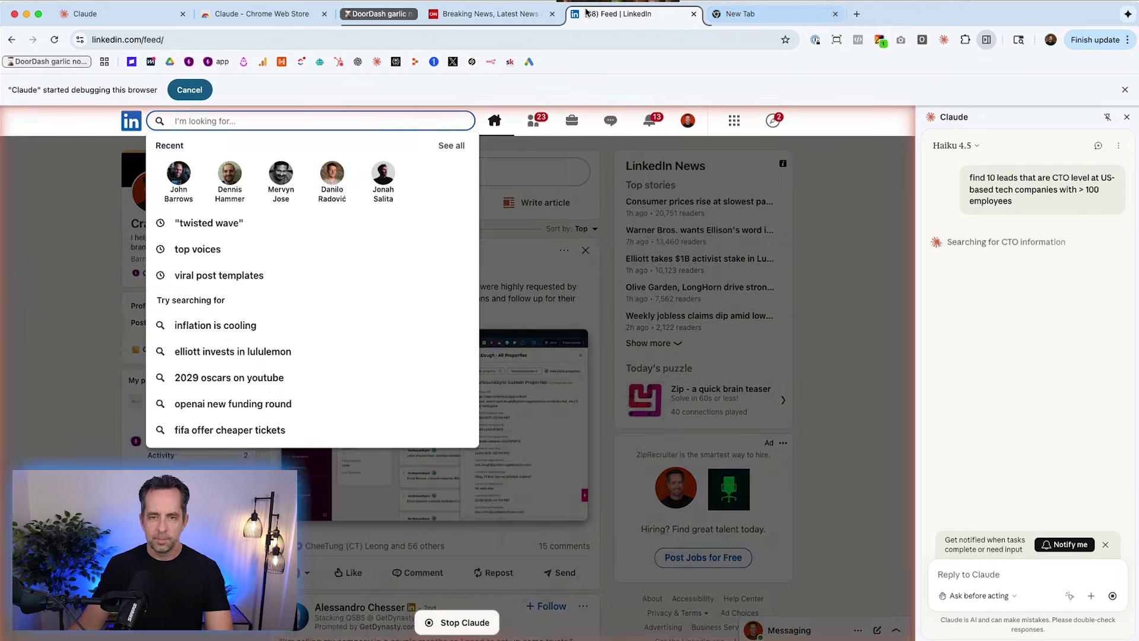
click(549, 17)
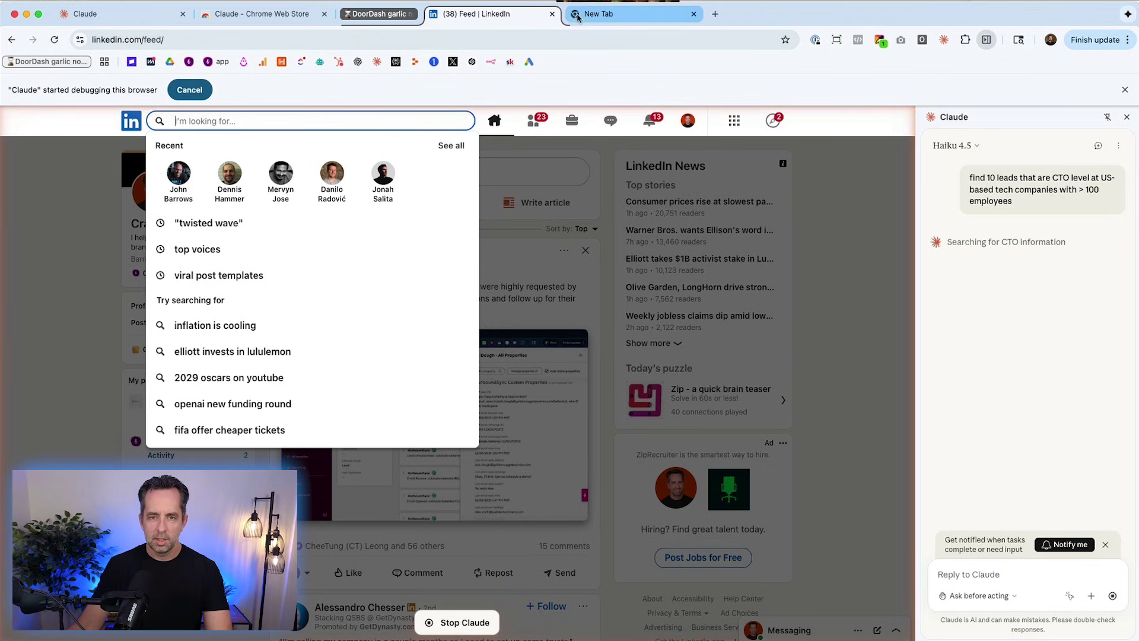
click(611, 16)
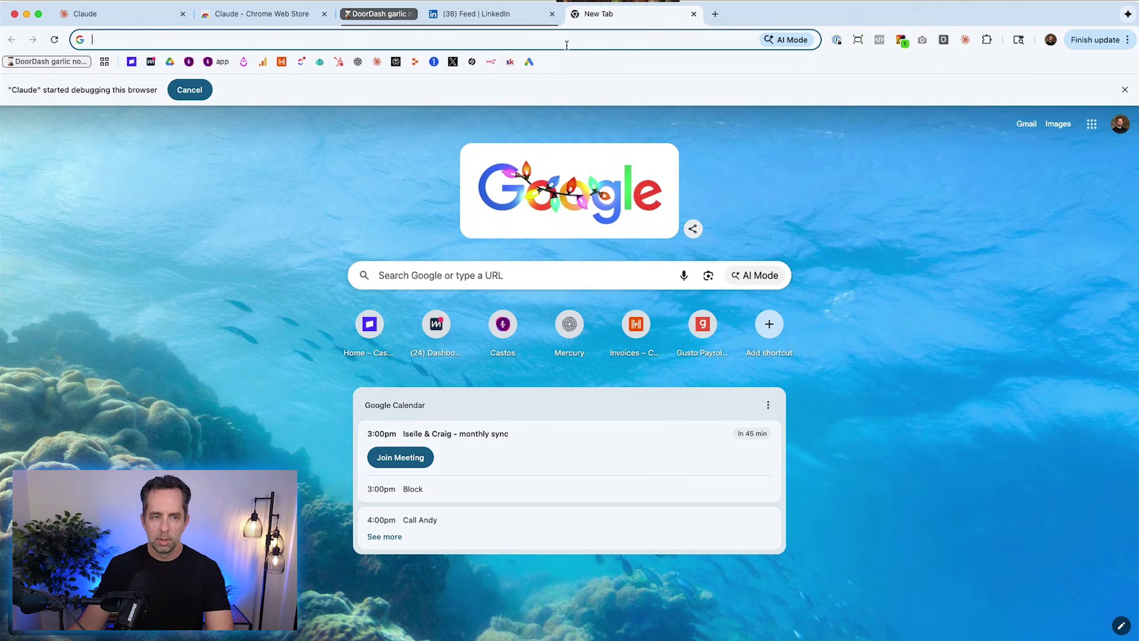
Replace the blank tab with a fresh one loading x.com and open Claude's side panel there.
click(692, 16)
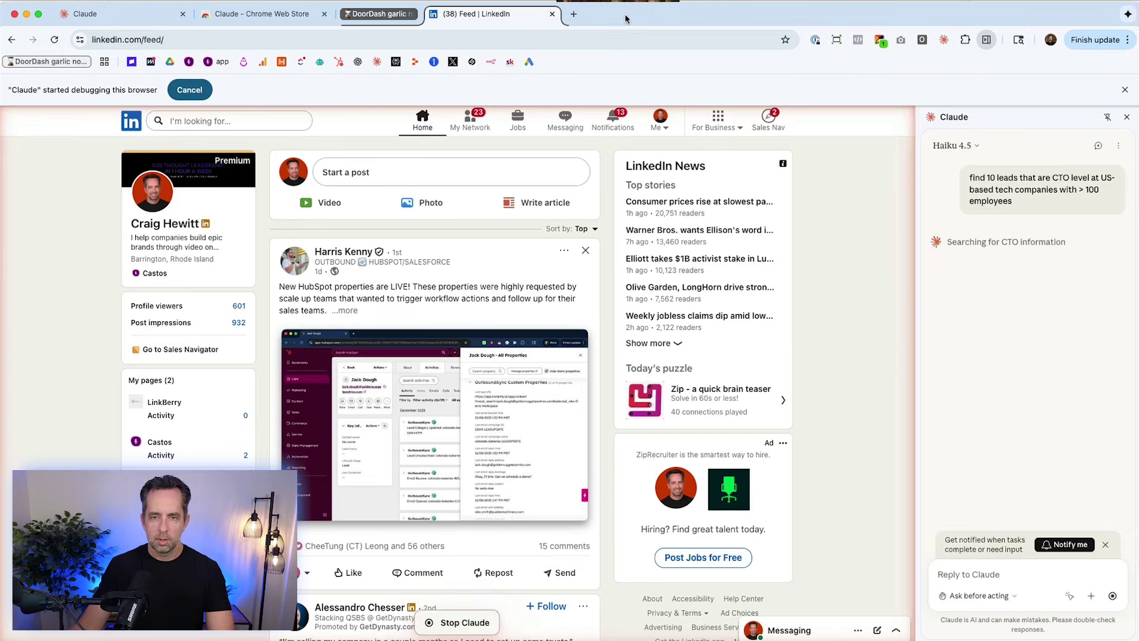
click(573, 14)
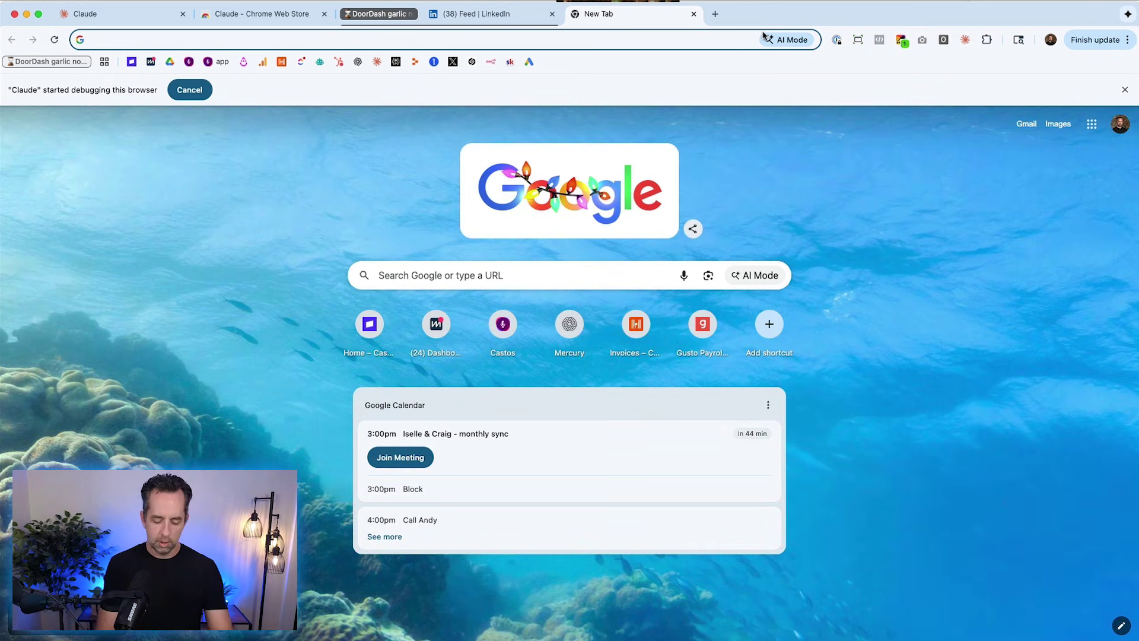
text(x)
key(Return)
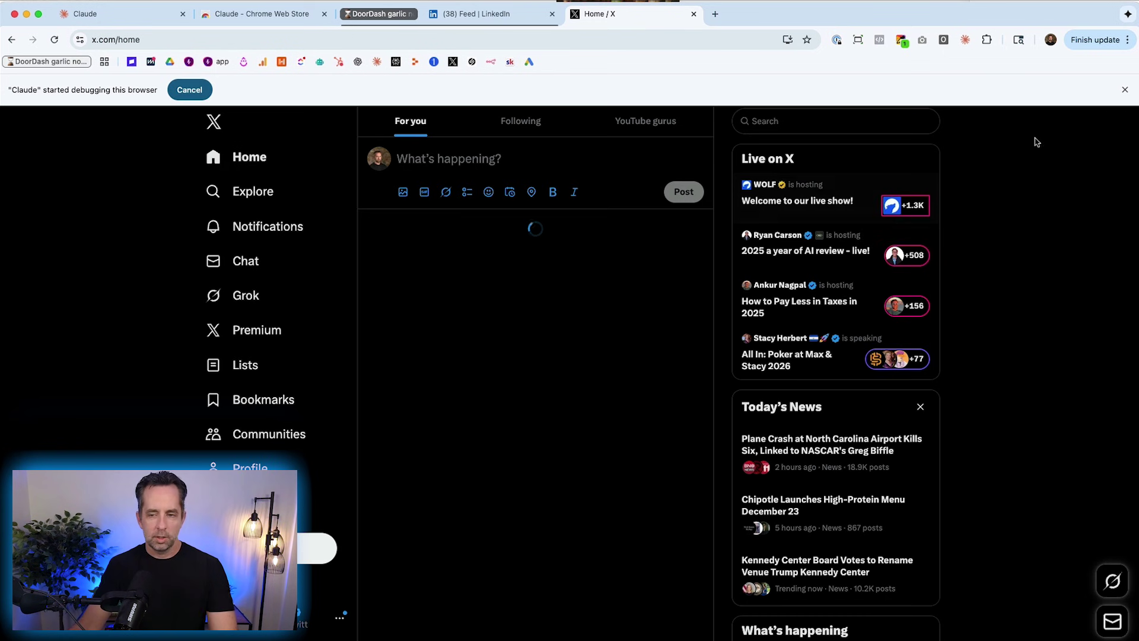
click(965, 40)
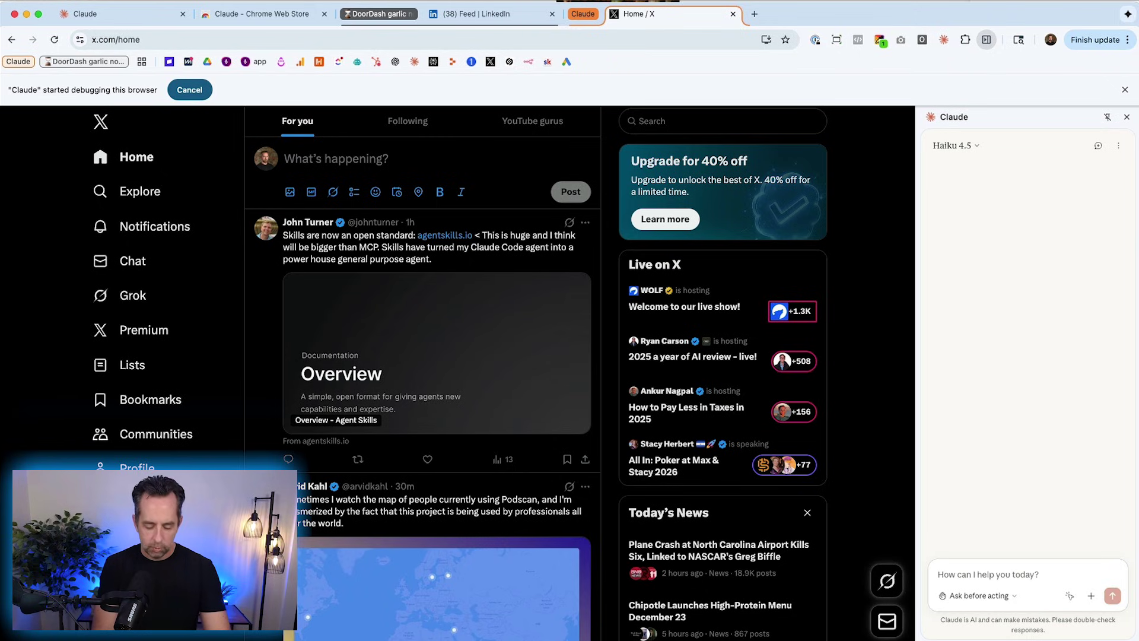
Dictate and send the request about cloud-hosted Claude Code for phone access, then approve the plan.
key(alt+space)
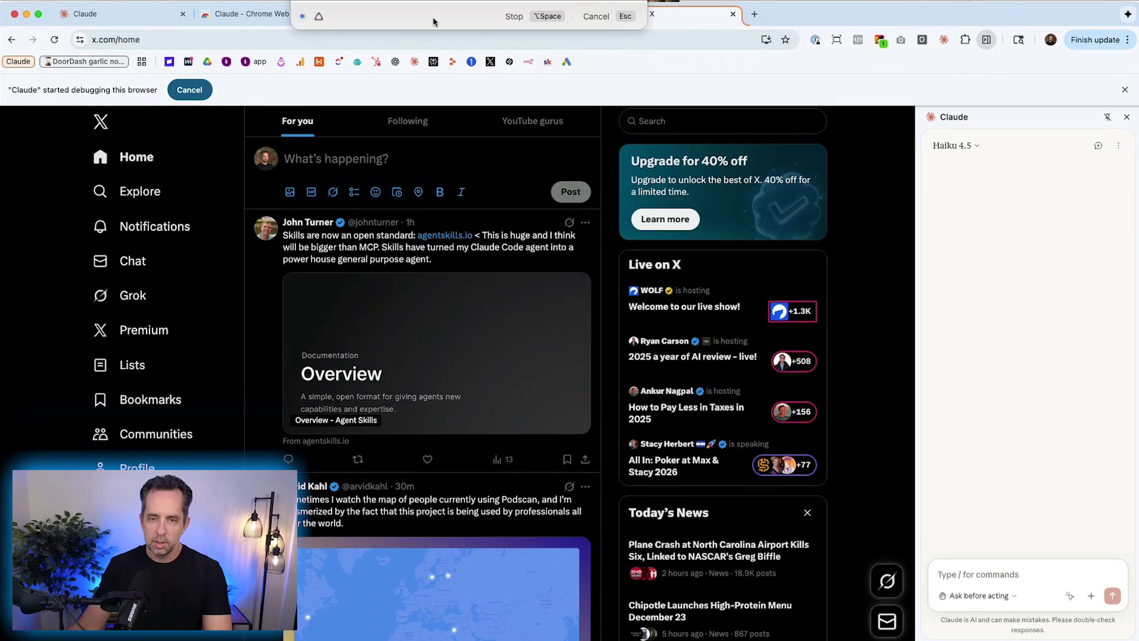
drag(433, 27, 575, 183)
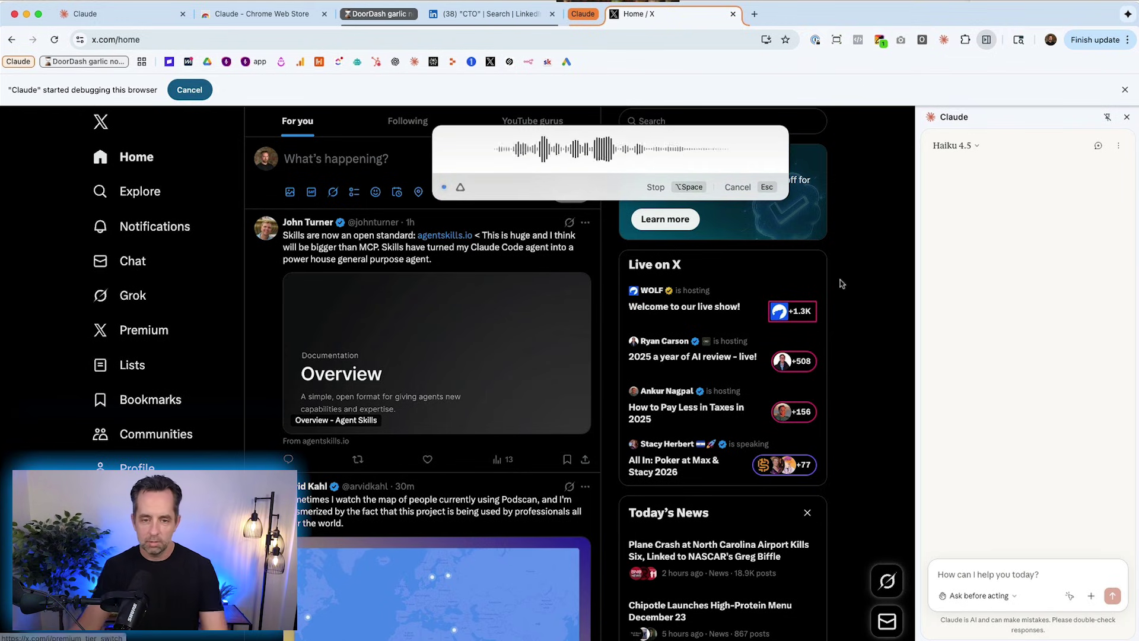
key(alt+space)
key(Return)
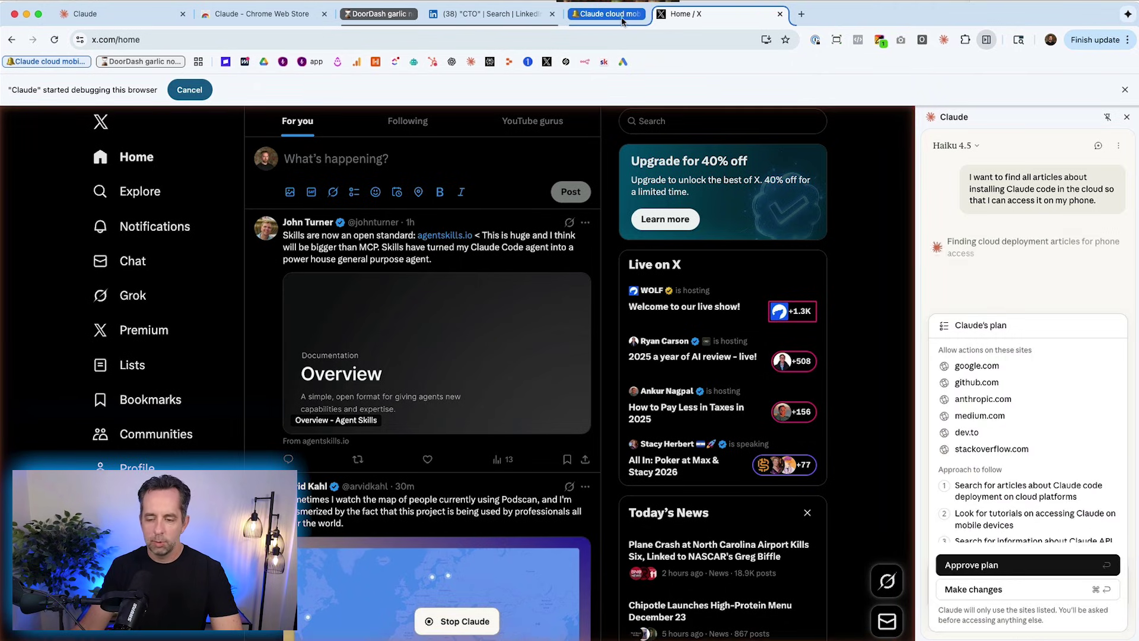
key(Return)
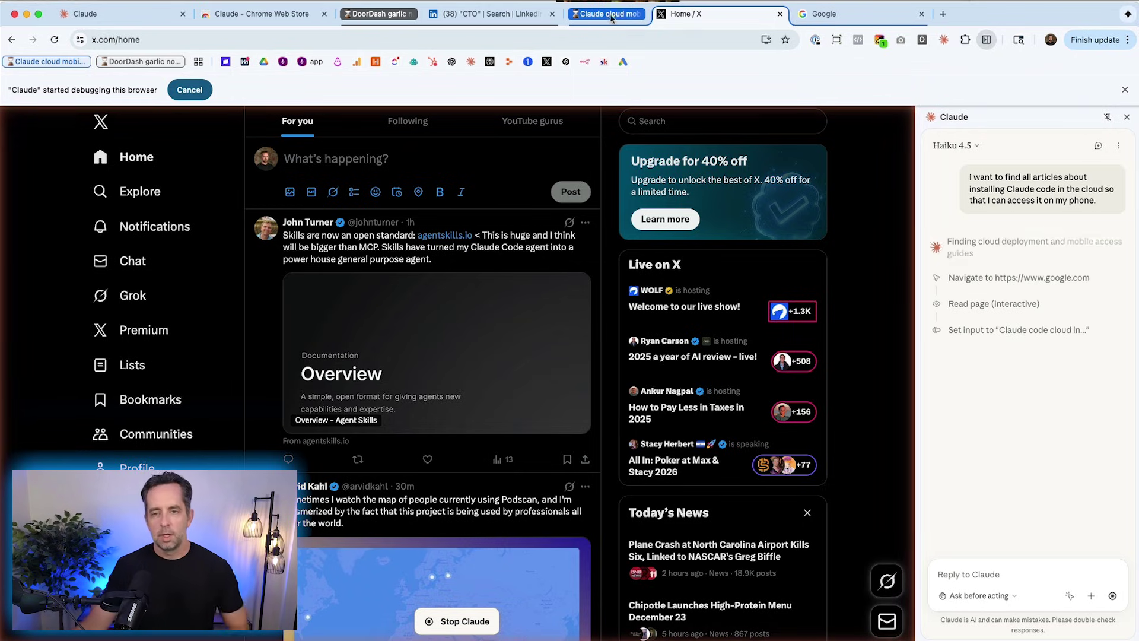
Check Claude's running Google search, then open a new tab with the Claude panel.
click(821, 15)
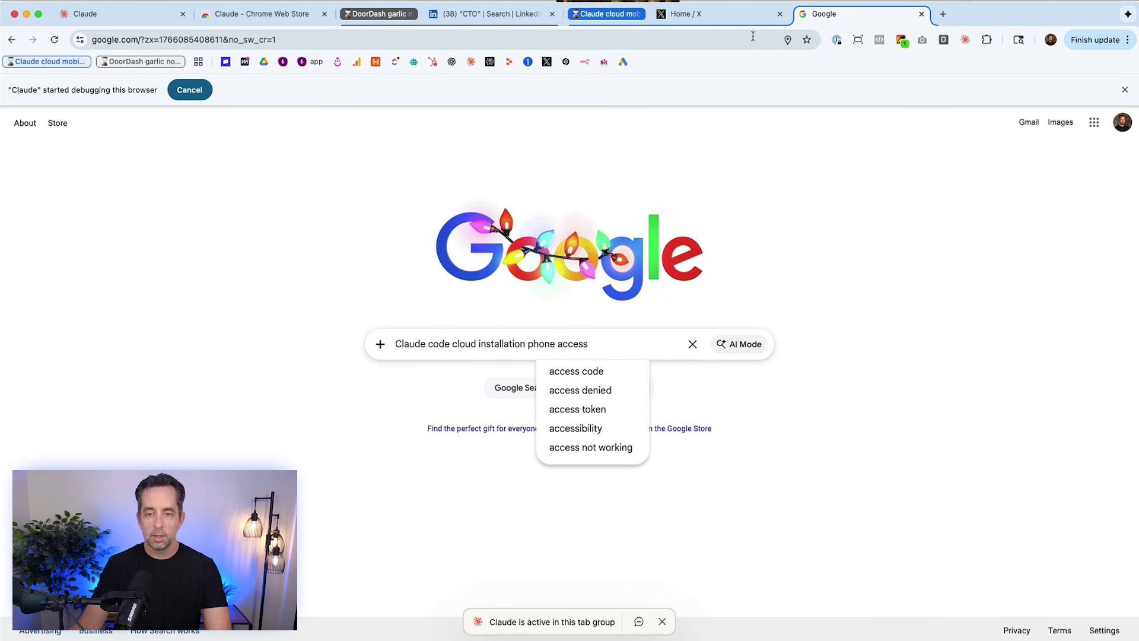
click(726, 22)
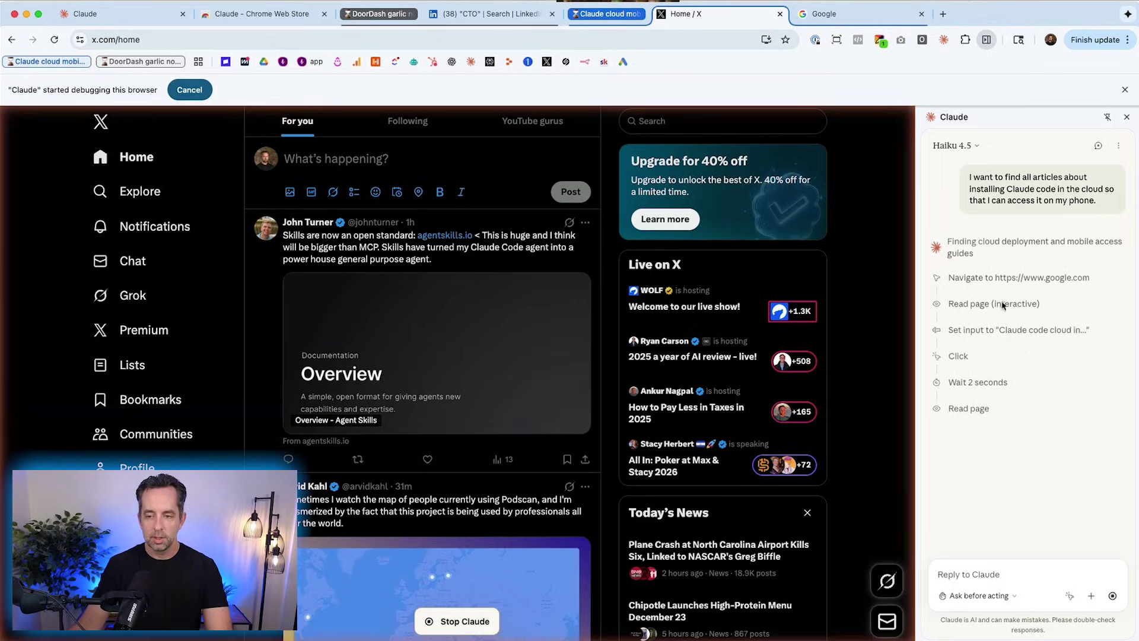
click(944, 14)
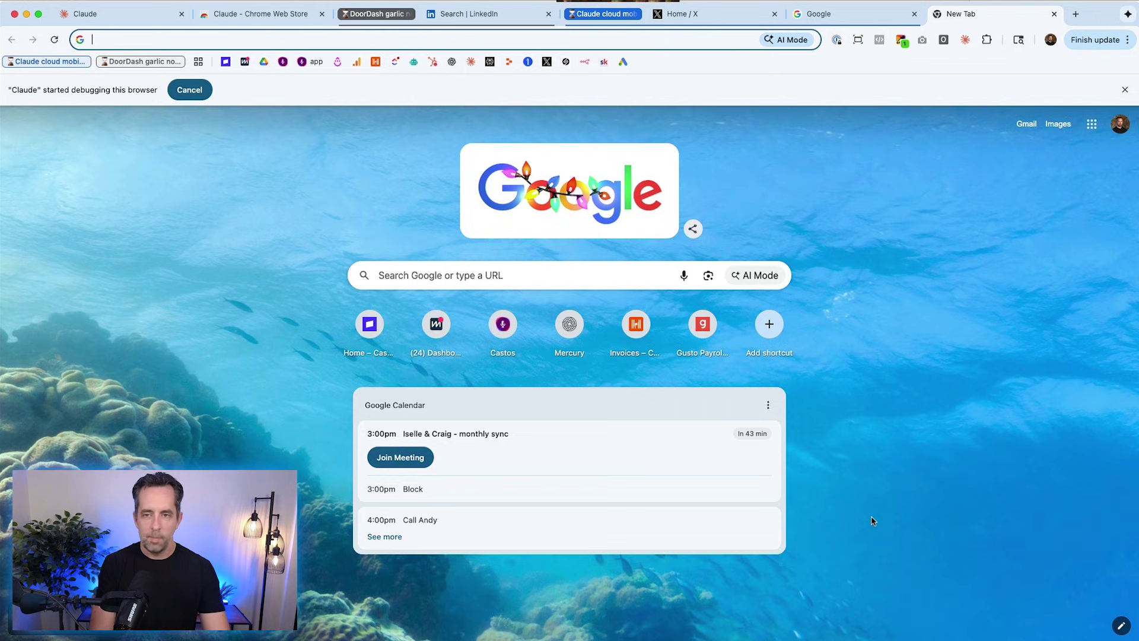
click(965, 40)
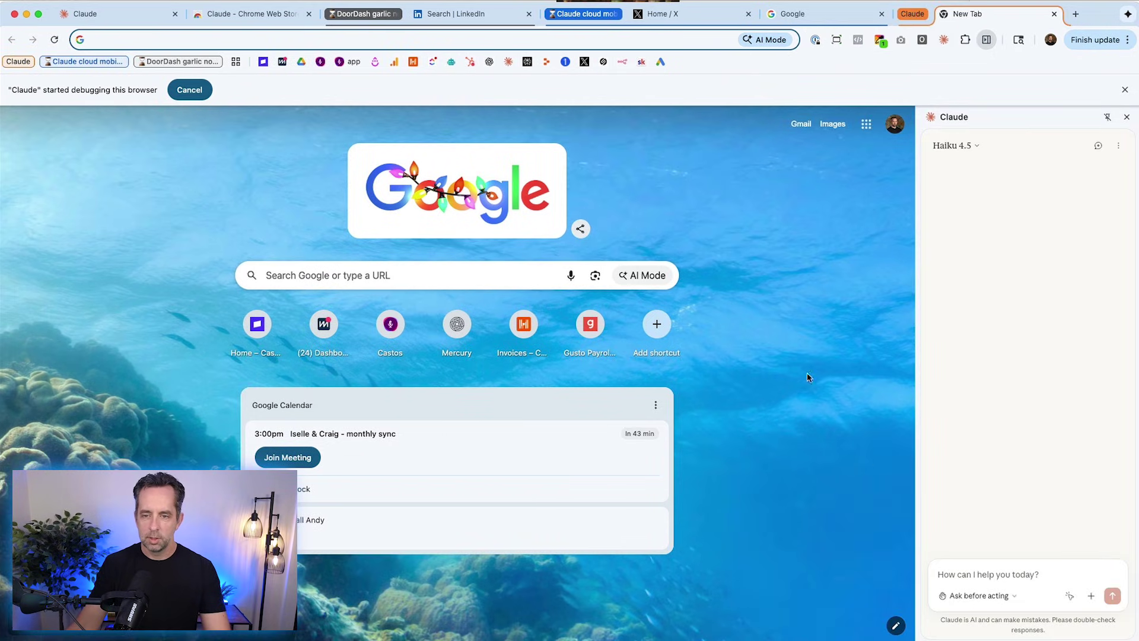
Dictate and send: direct Boston–Madrid flights, July 4th week, four people, business out, economy back.
click(973, 571)
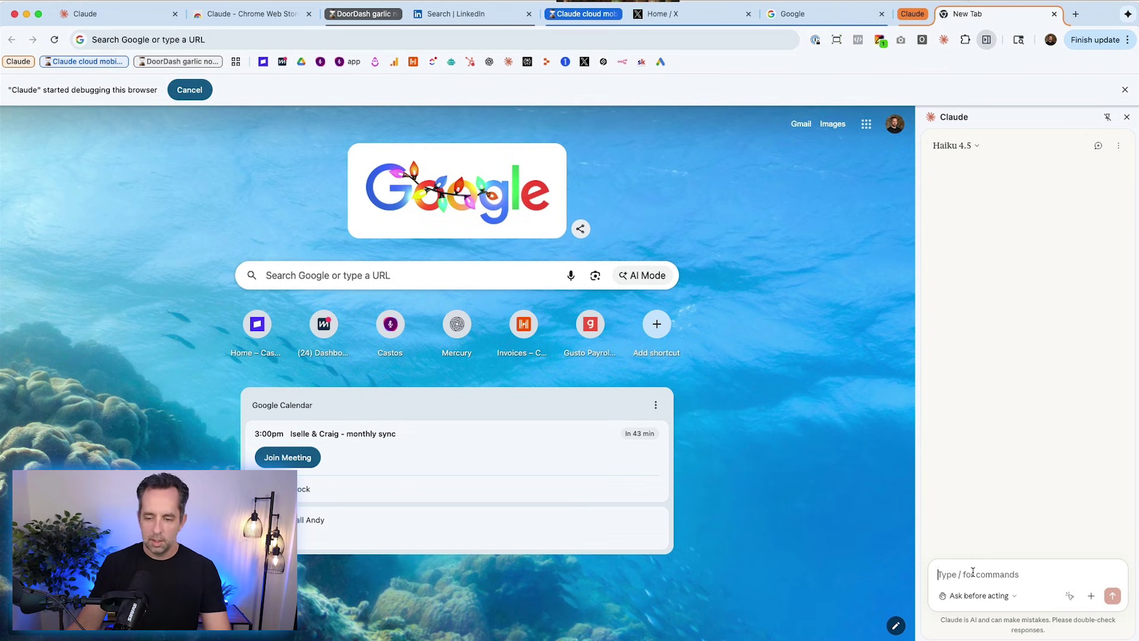
key(alt+space)
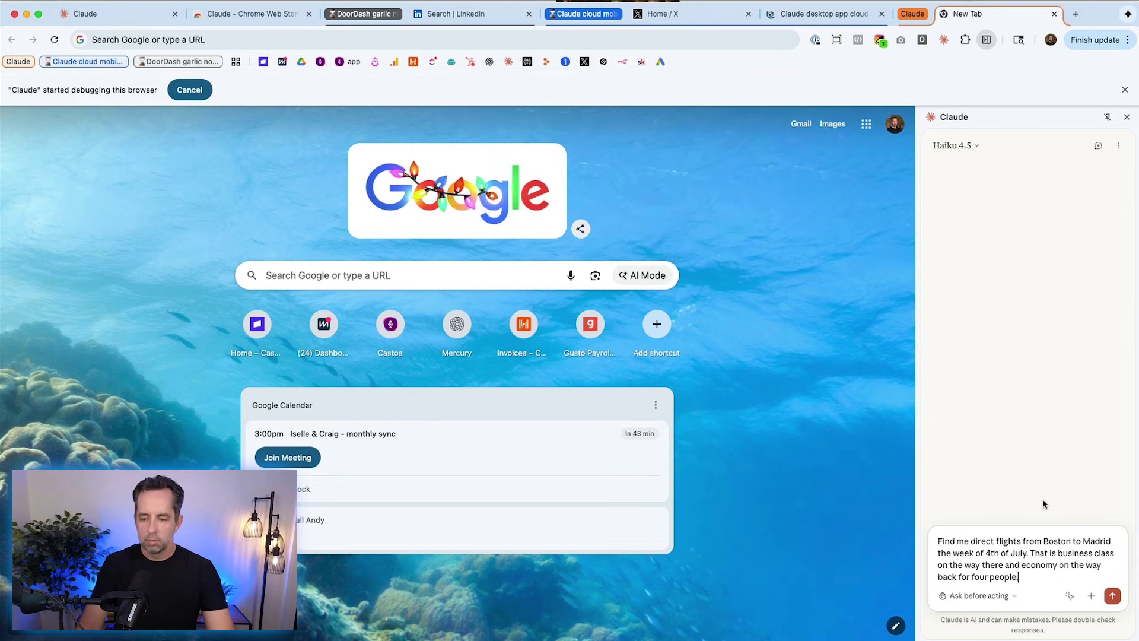
key(Return)
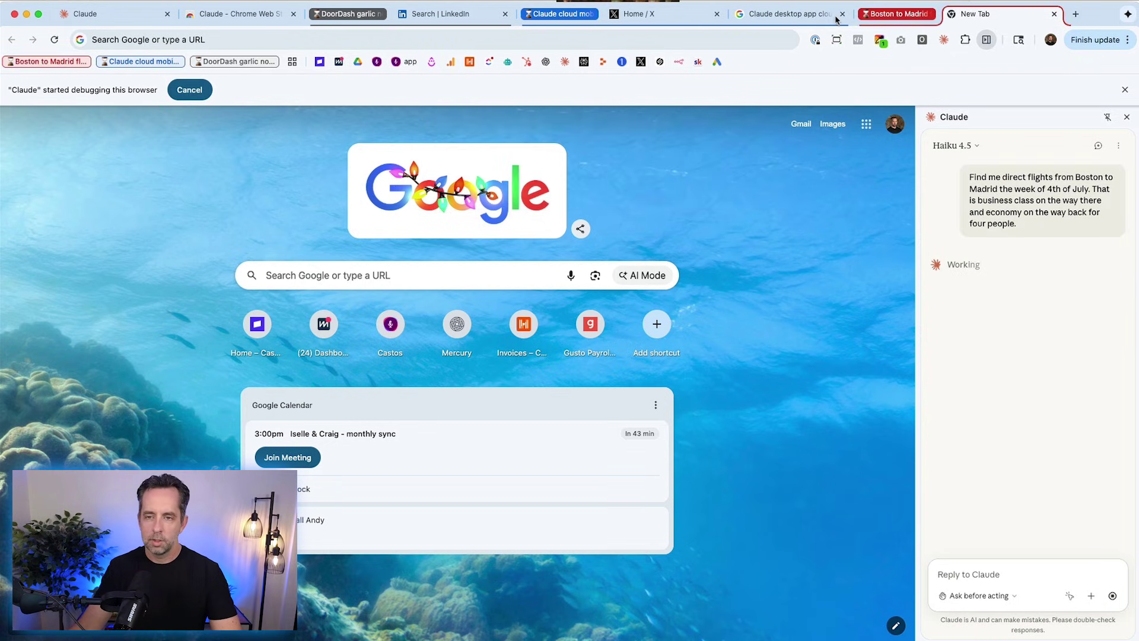
Review Claude's cloud-install search results and LinkedIn CTO search progress, then open another new tab.
click(838, 13)
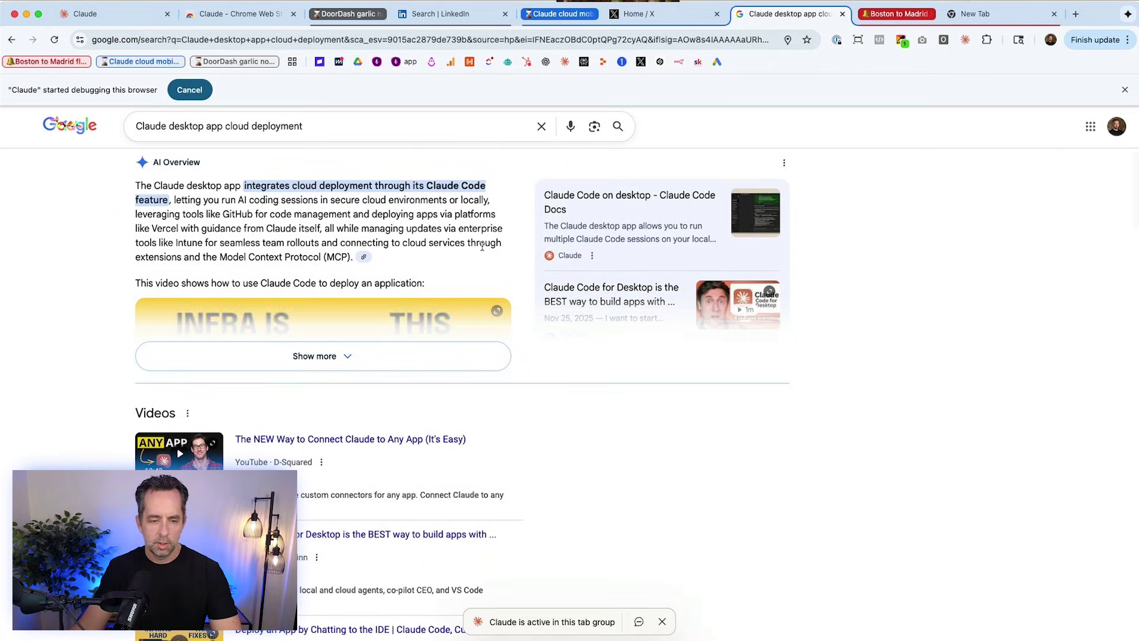
scroll(482, 247, down, 5)
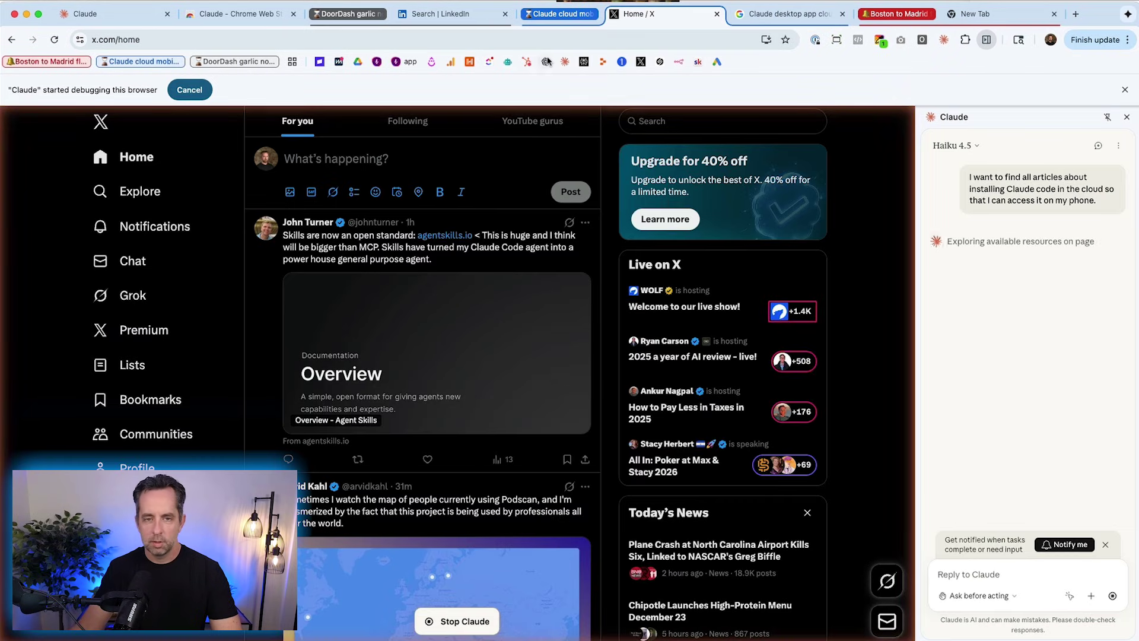
click(442, 14)
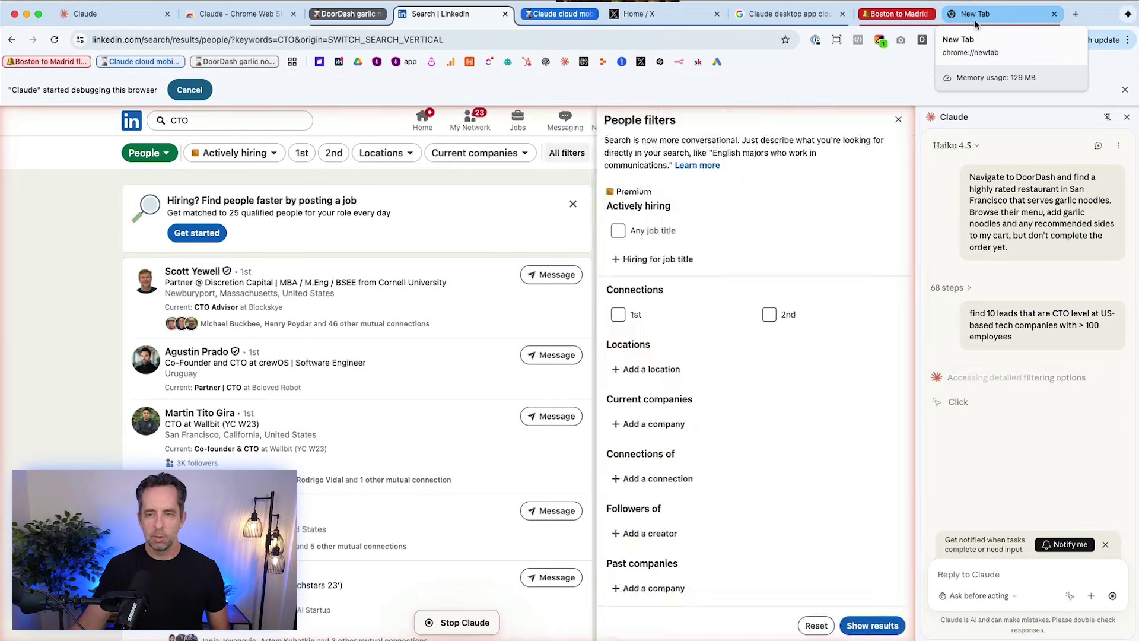
click(1075, 14)
Search 'claude chrome extension' and open the Getting Started with Claude in Chrome help article.
text(clauce for)
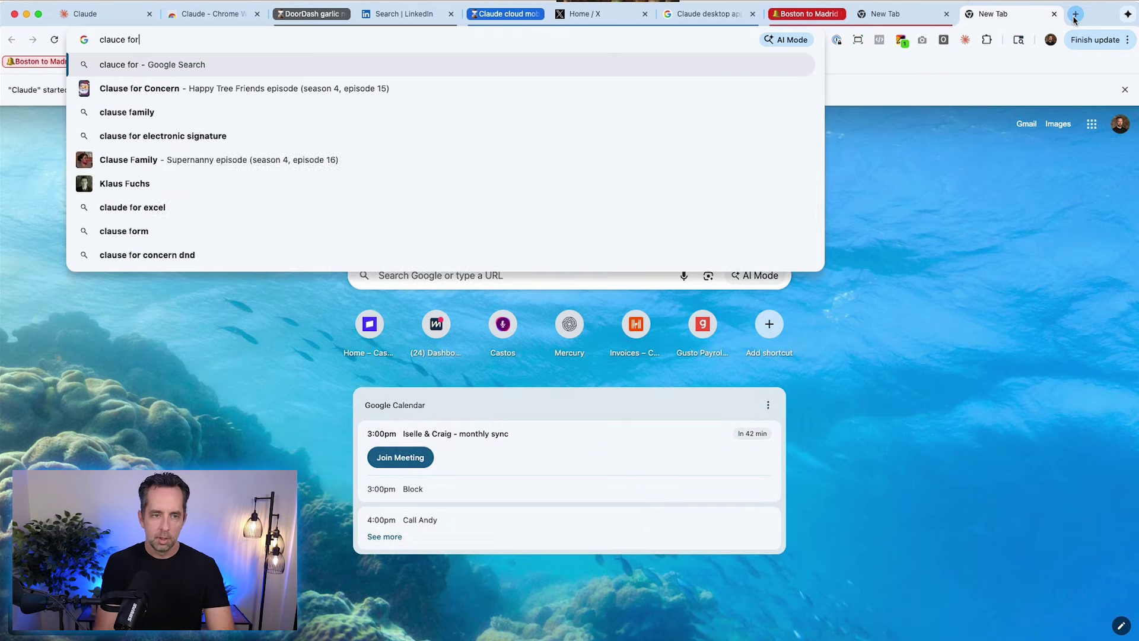
key(BackSpace)
key(BackSpace)
key(BackSpace)
key(BackSpace)
key(BackSpace)
key(BackSpace)
text(de chrome exten)
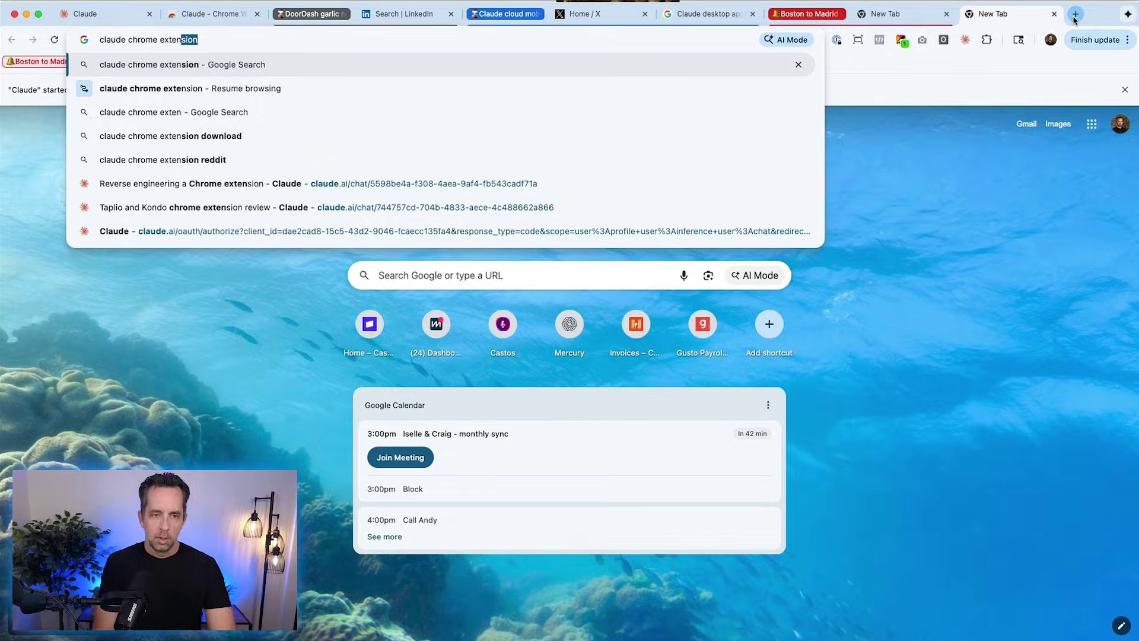
key(Return)
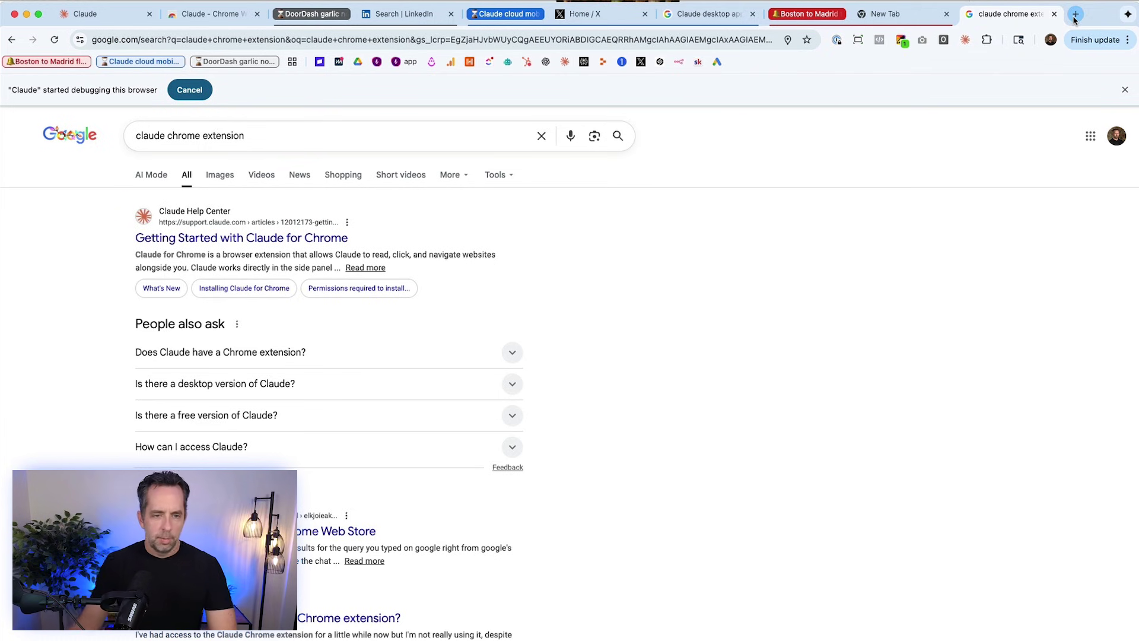
click(208, 246)
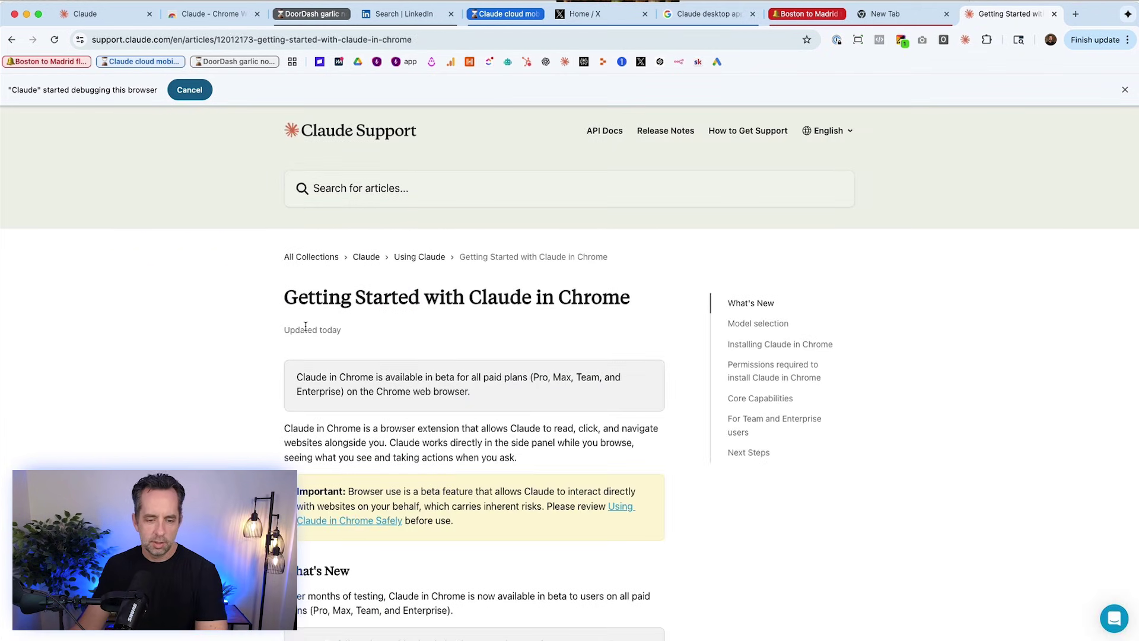
Scroll through the help article's features and permissions sections.
scroll(305, 325, down, 5)
scroll(305, 326, down, 3)
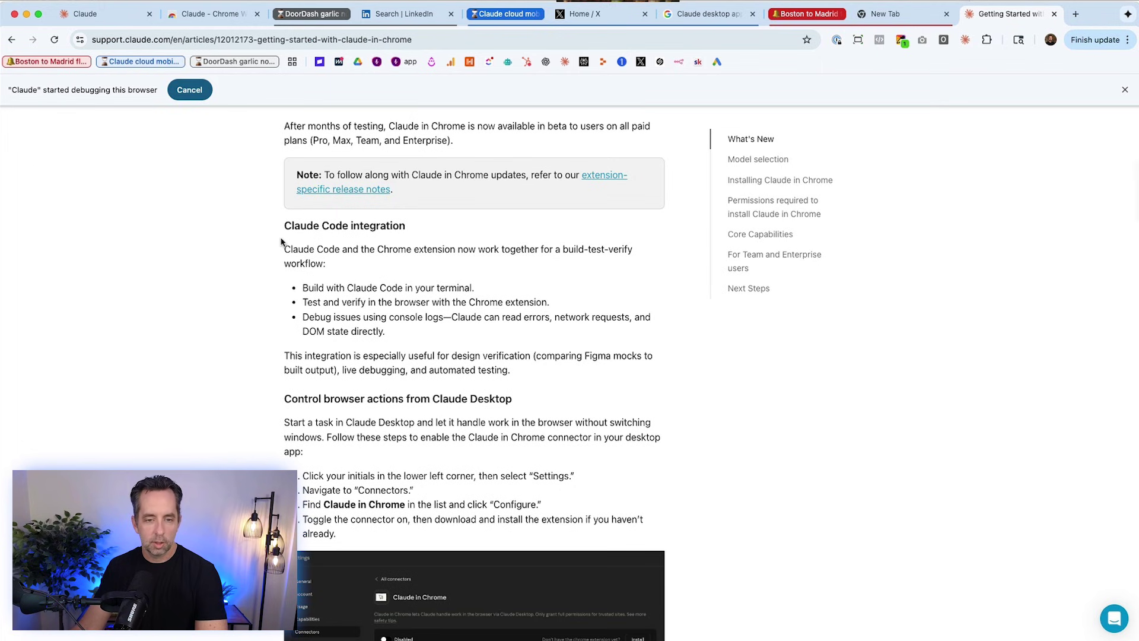
scroll(281, 241, down, 5)
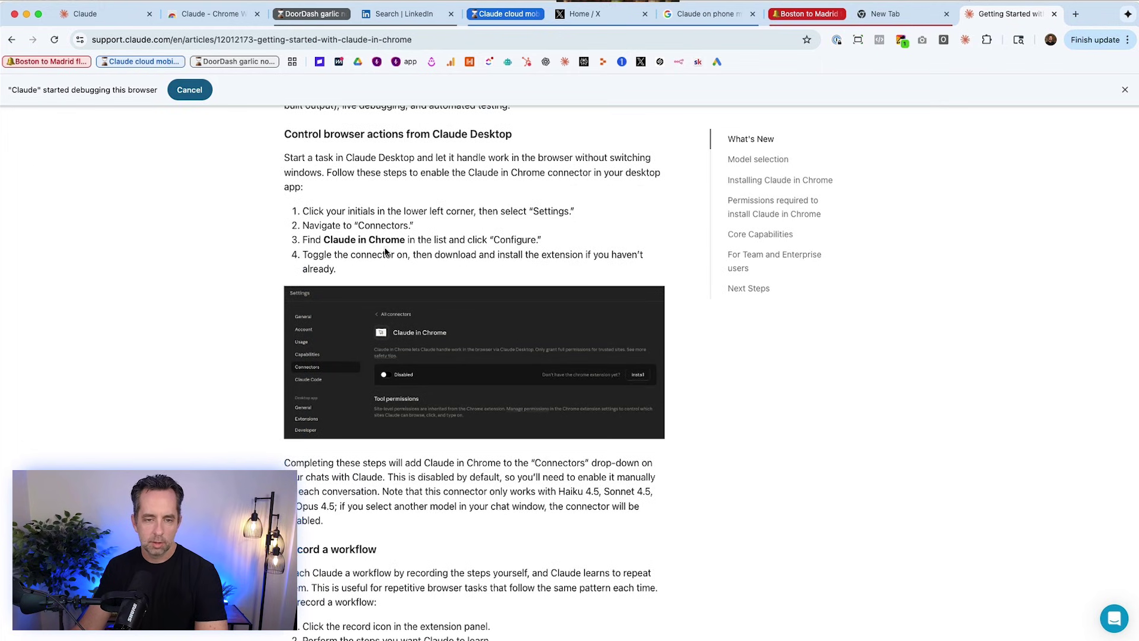
scroll(385, 248, down, 7)
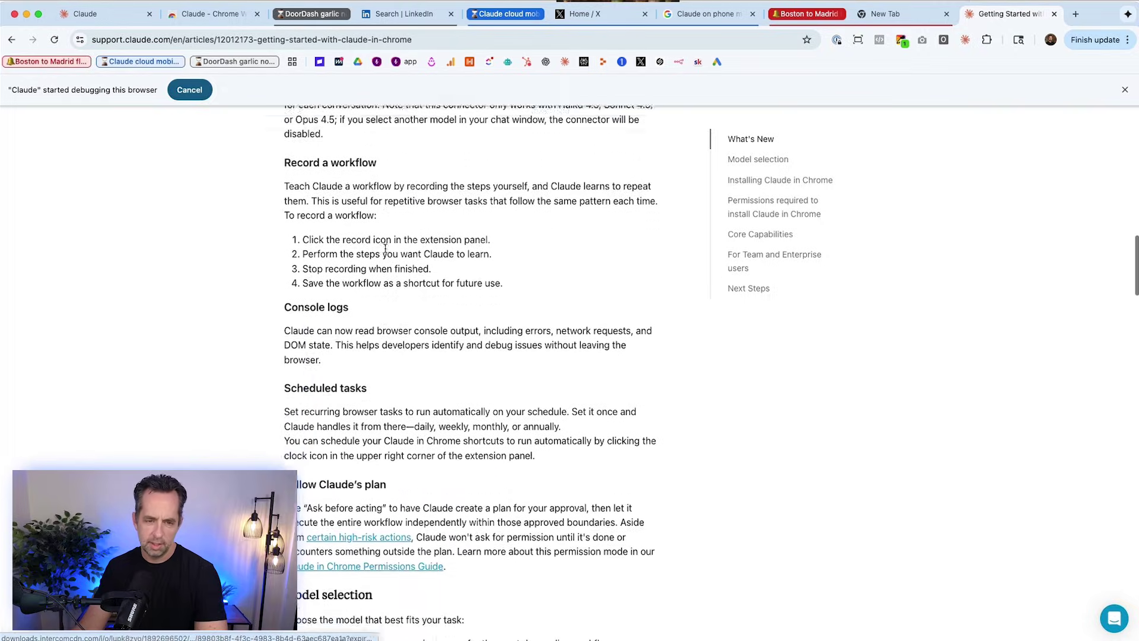
scroll(385, 248, down, 6)
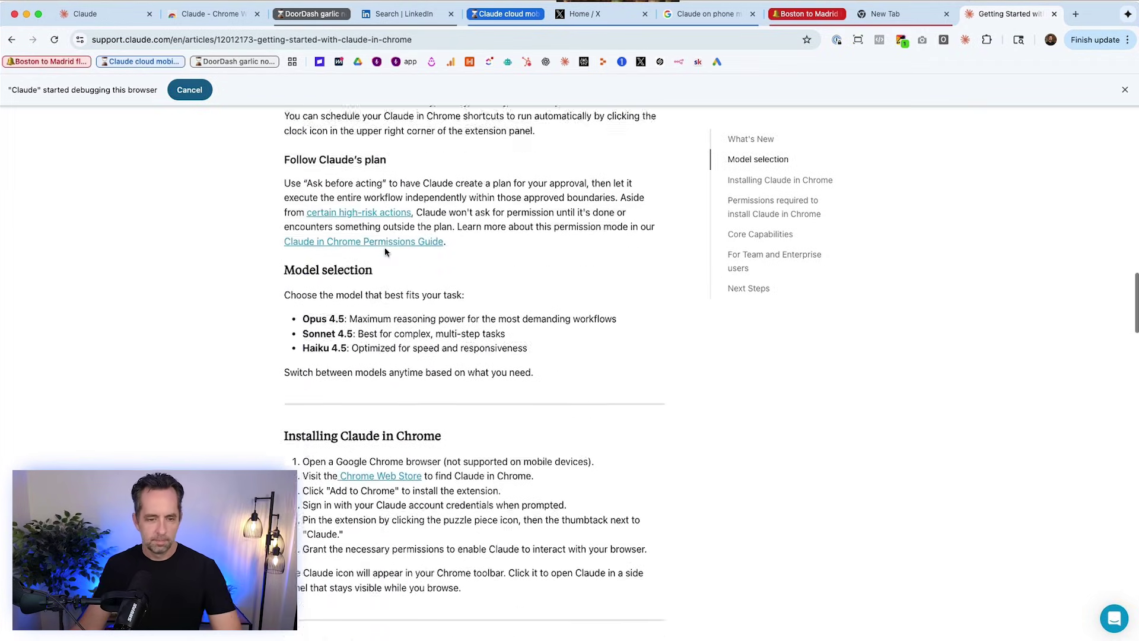
scroll(385, 252, down, 9)
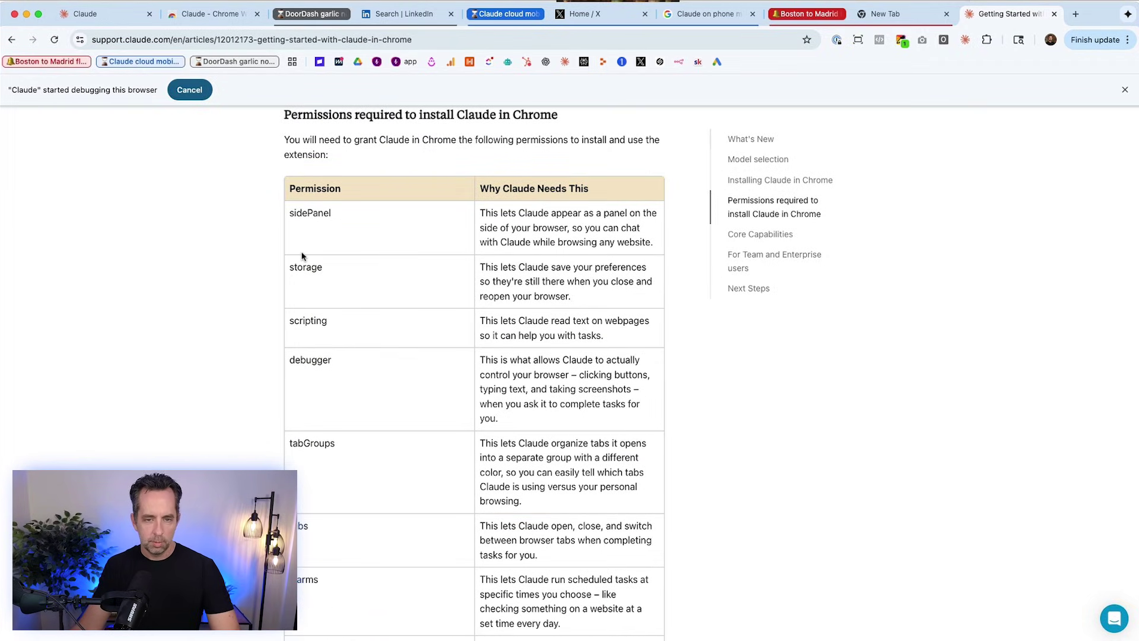
scroll(301, 255, down, 4)
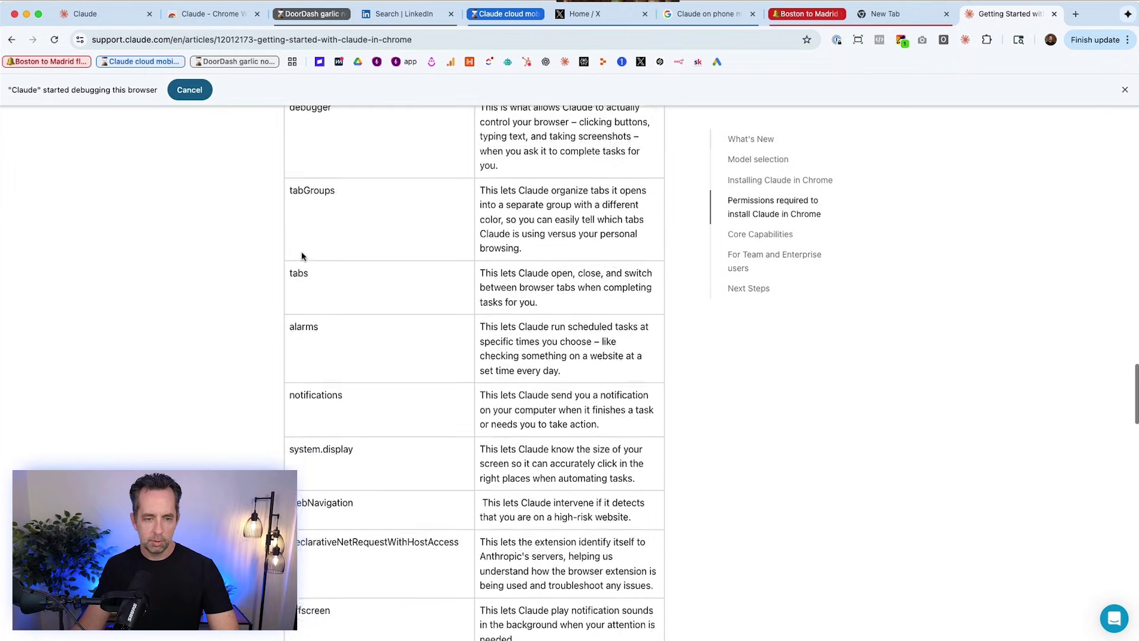
scroll(302, 256, down, 11)
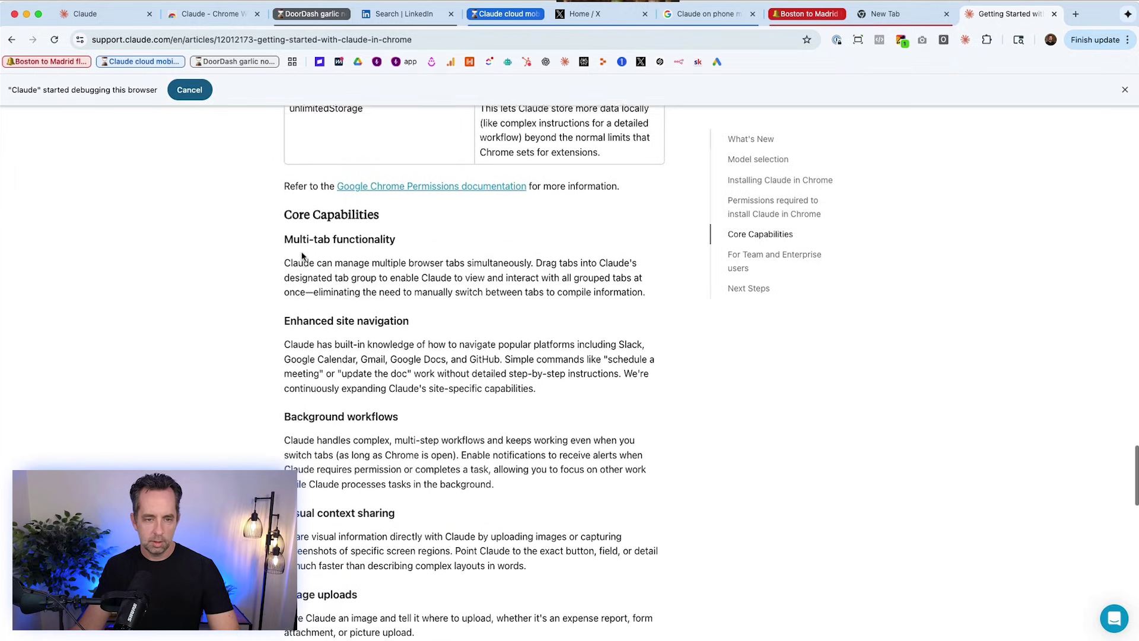
scroll(303, 256, down, 1)
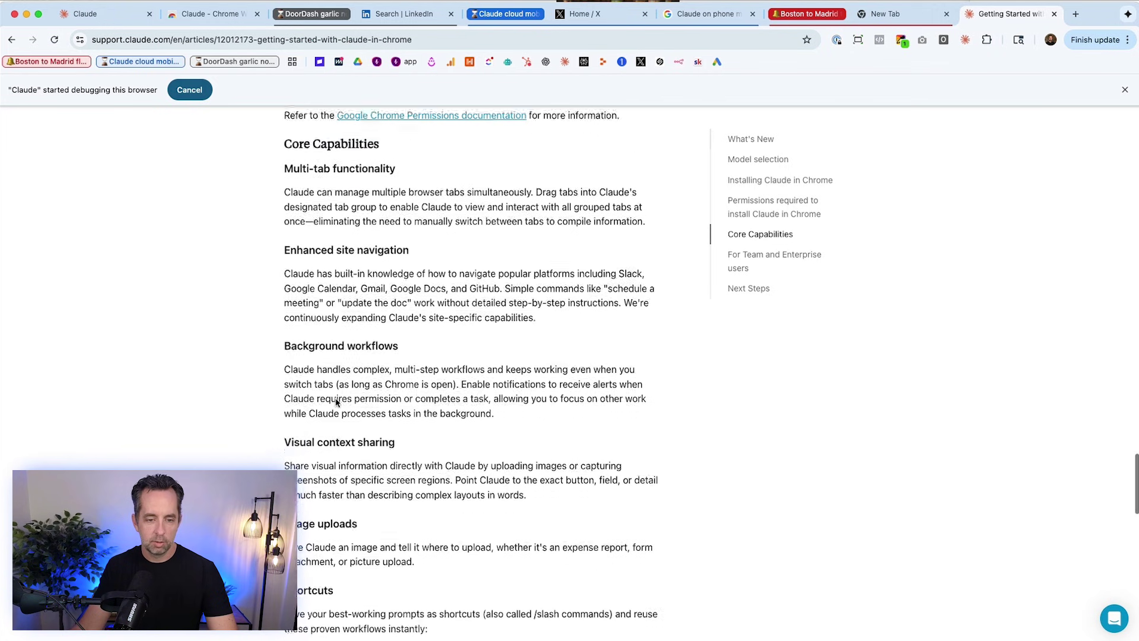
scroll(336, 403, down, 5)
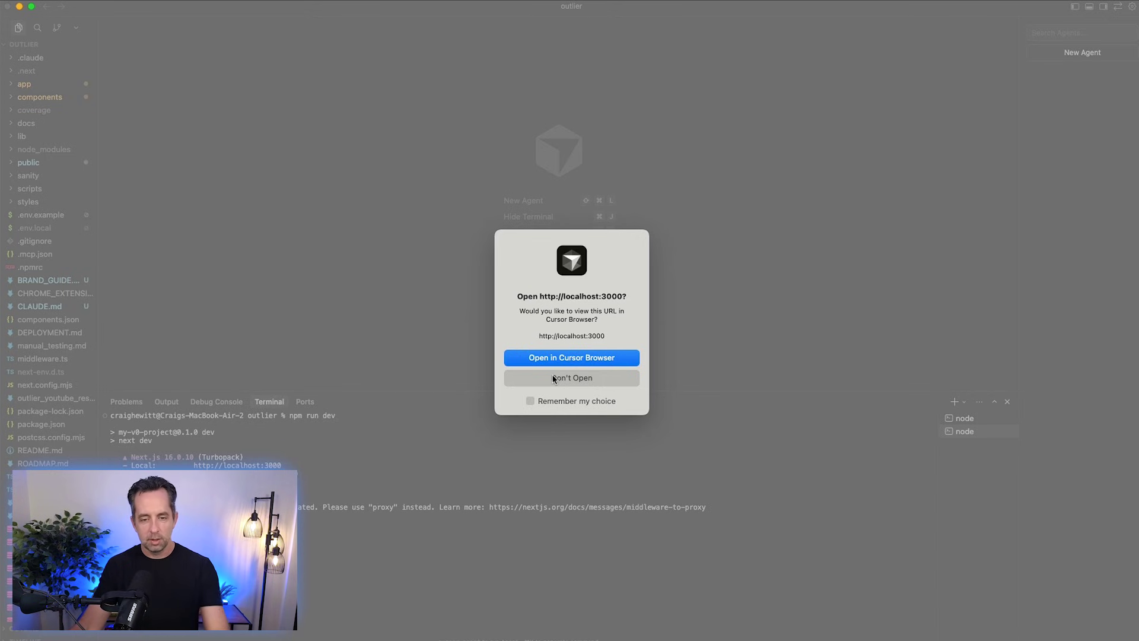
Open the dev server's localhost:3000 link in the external browser instead of inside Cursor.
click(553, 378)
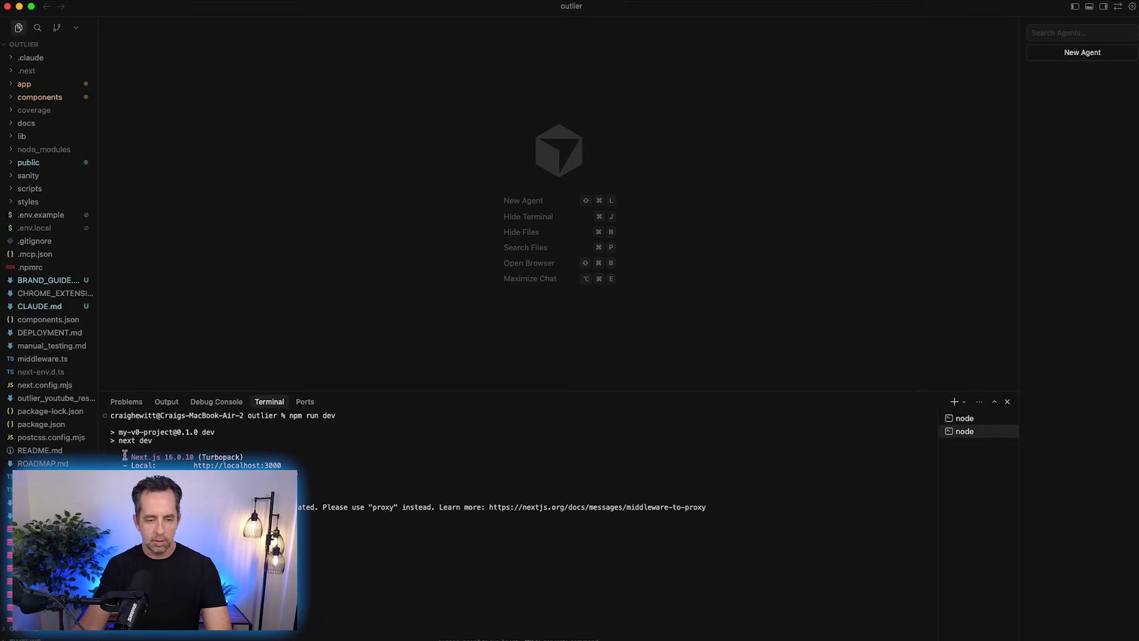
super+click(253, 465)
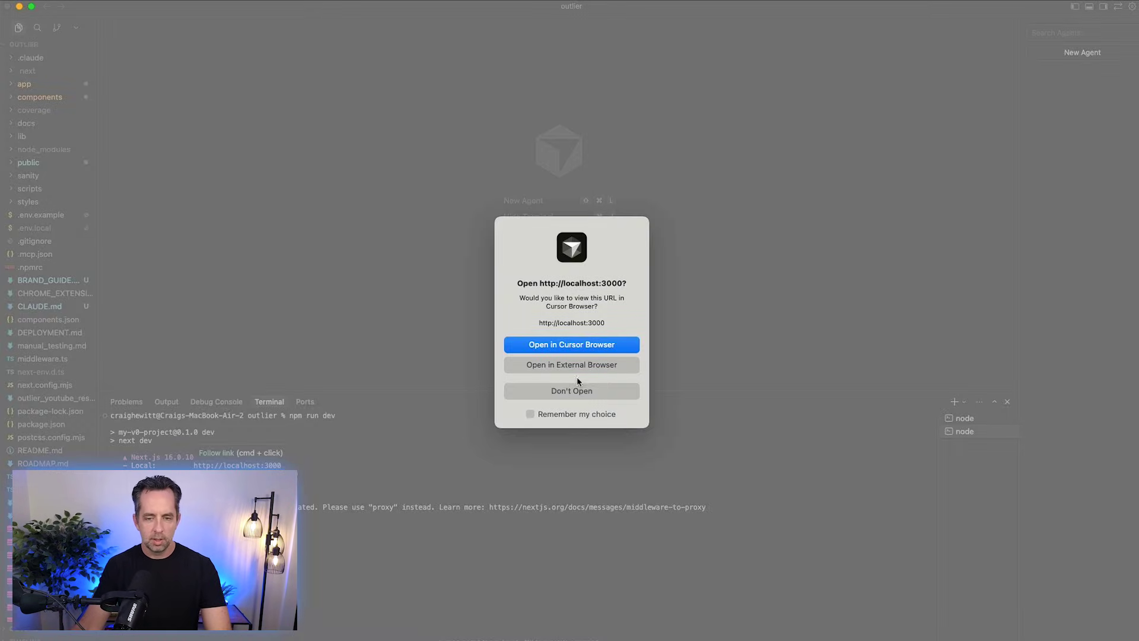
click(580, 365)
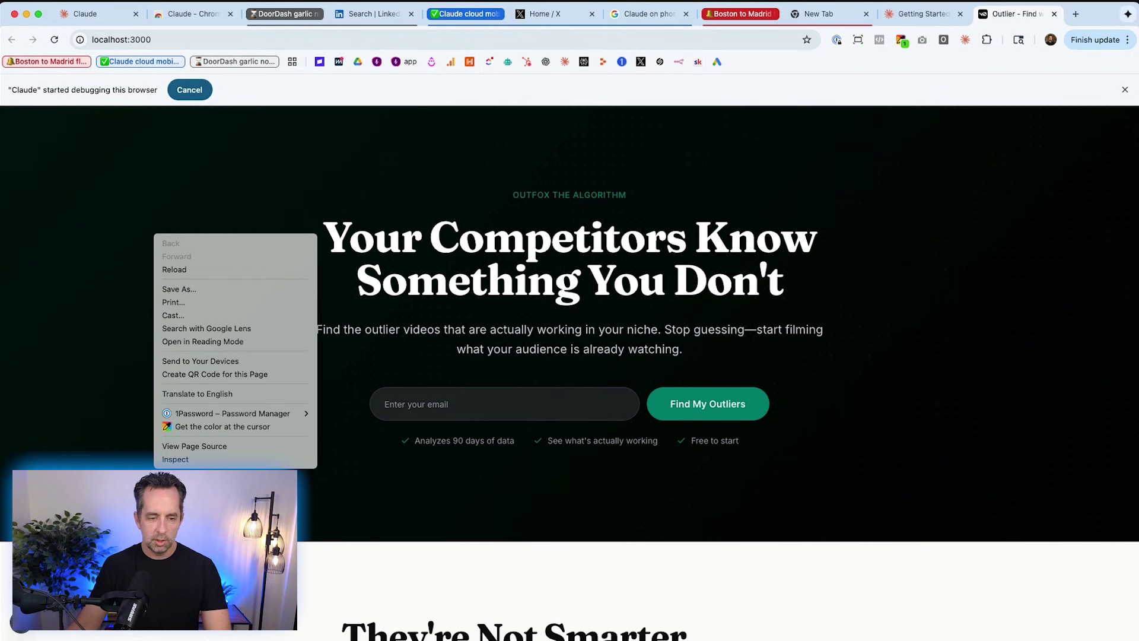
Close DevTools and scroll through the Outlier landing page at localhost:3000, then back up.
click(651, 313)
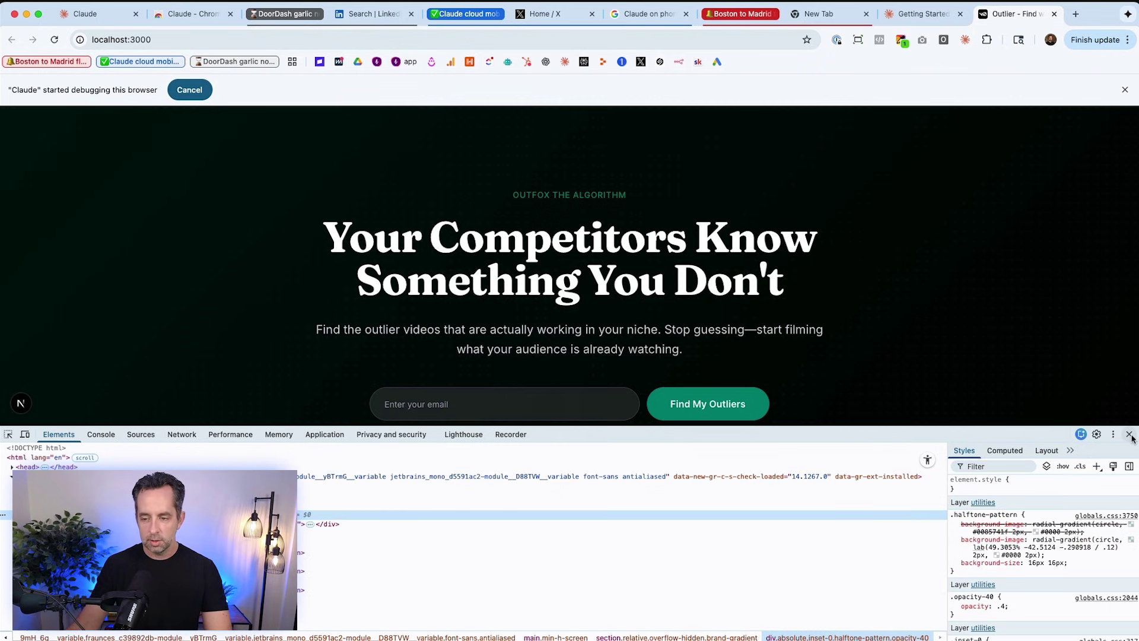
click(1130, 437)
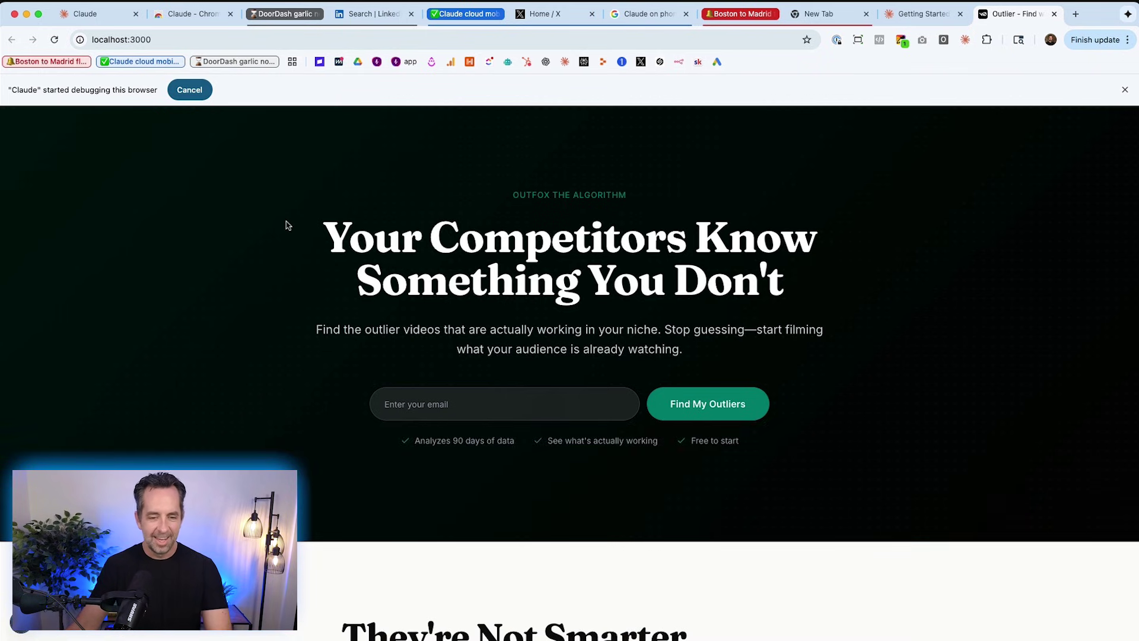
scroll(287, 224, down, 5)
scroll(286, 225, down, 20)
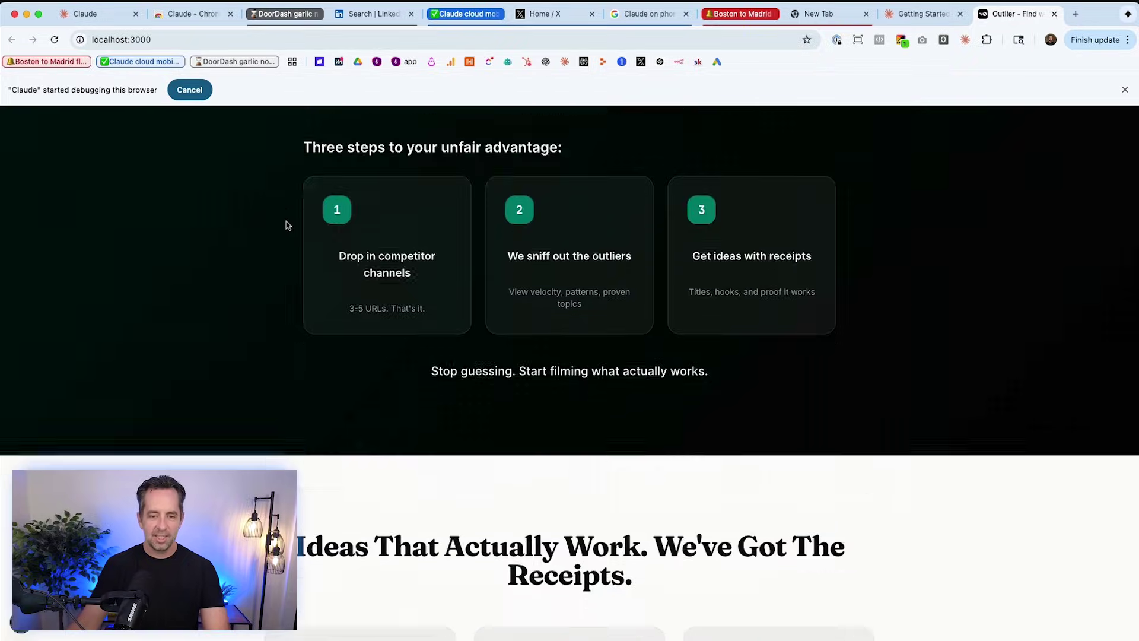
scroll(287, 225, down, 12)
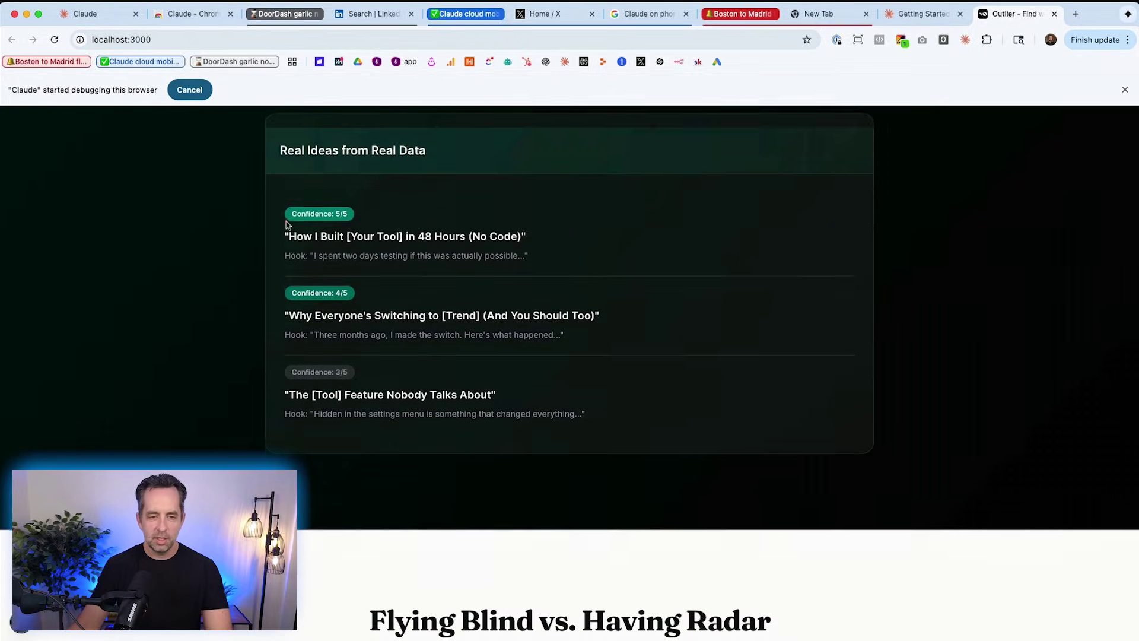
scroll(286, 223, down, 6)
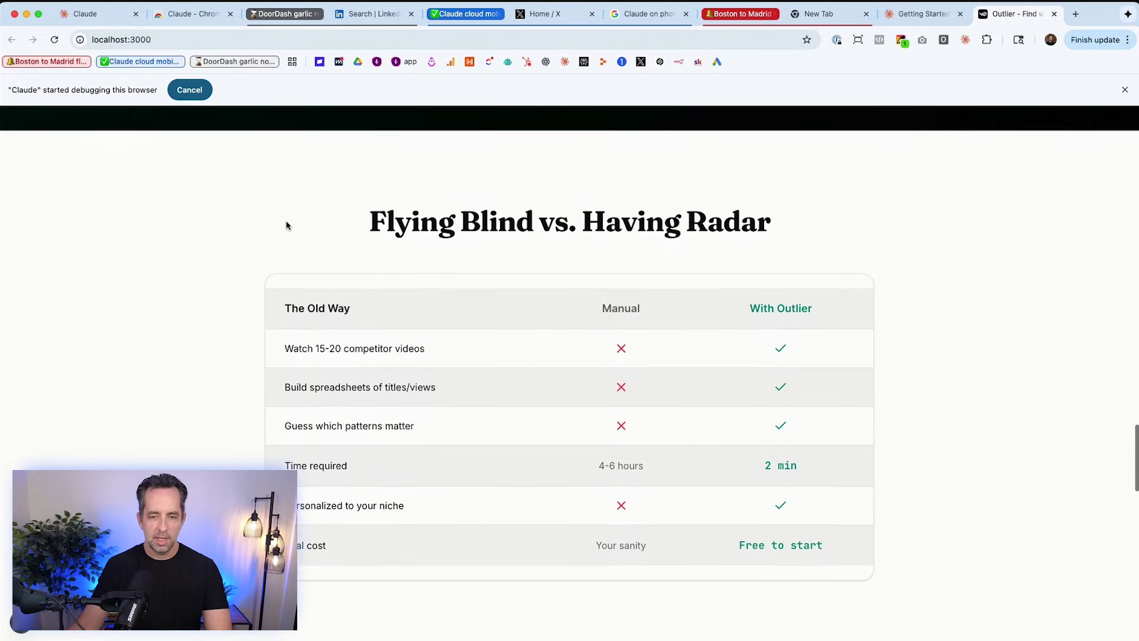
scroll(287, 224, down, 8)
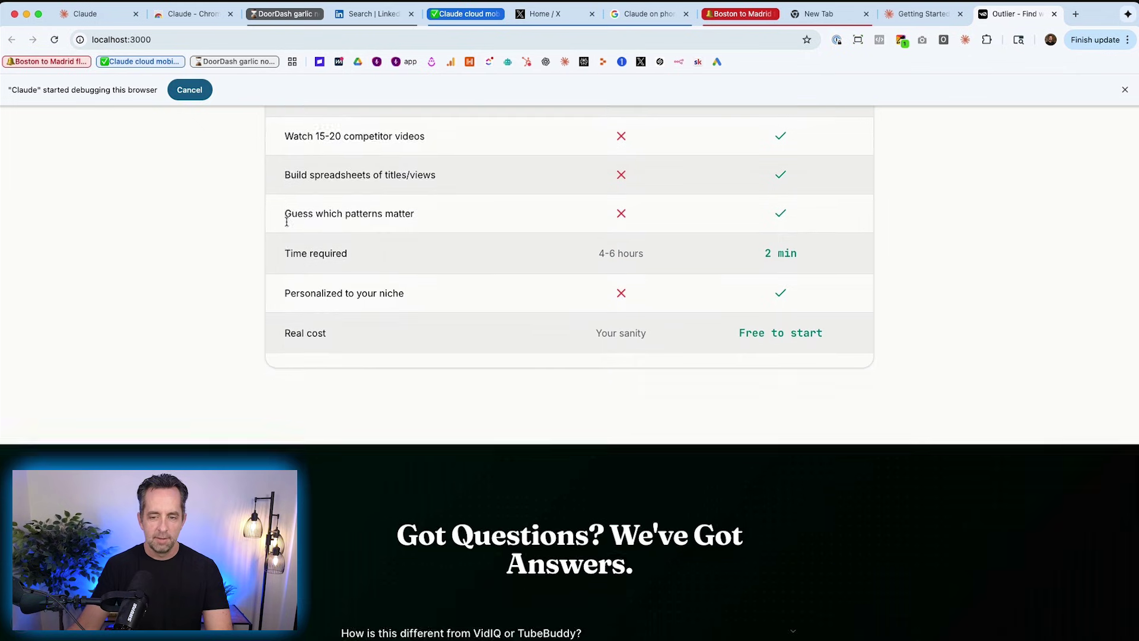
scroll(287, 221, down, 12)
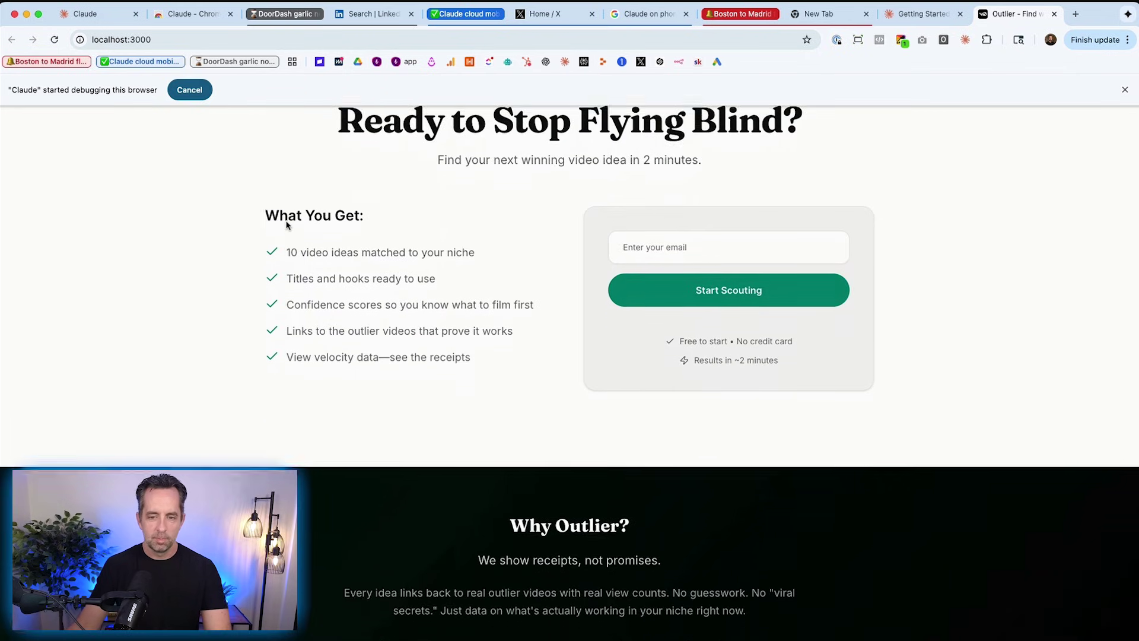
scroll(286, 223, up, 20)
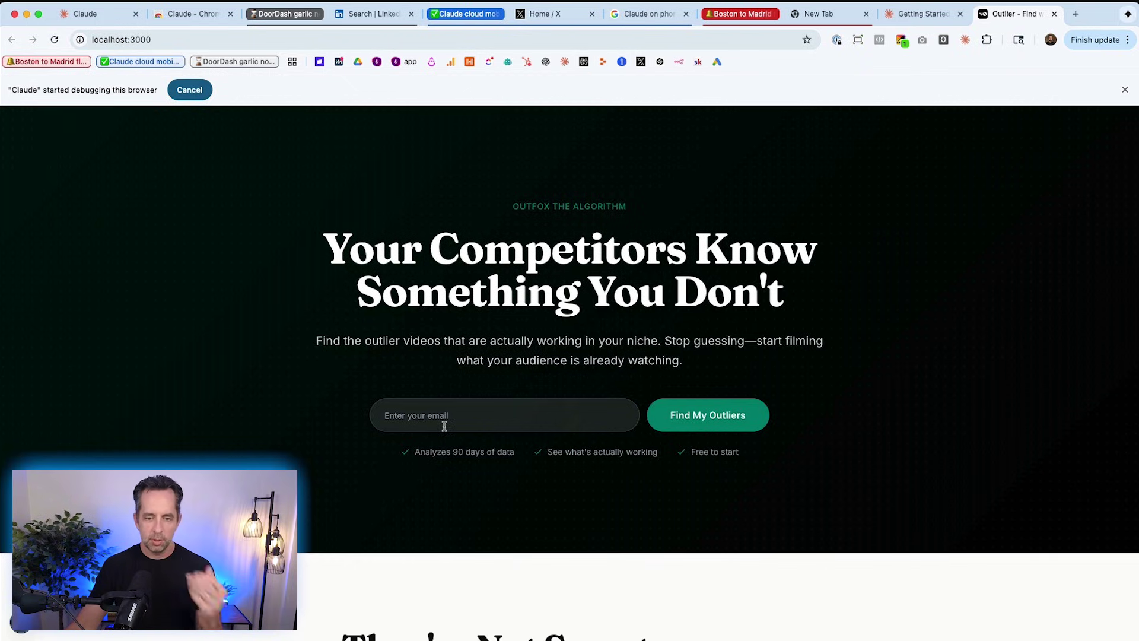
Switch to Cursor, select the Claude Code terminal, and begin voice dictation.
key(super+Tab)
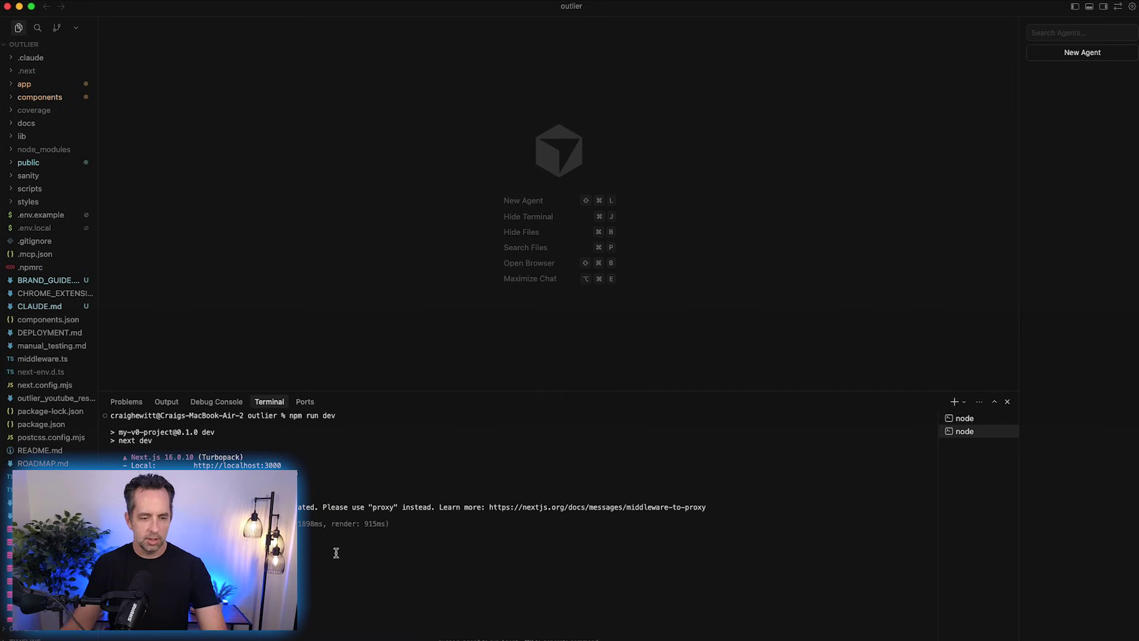
click(979, 420)
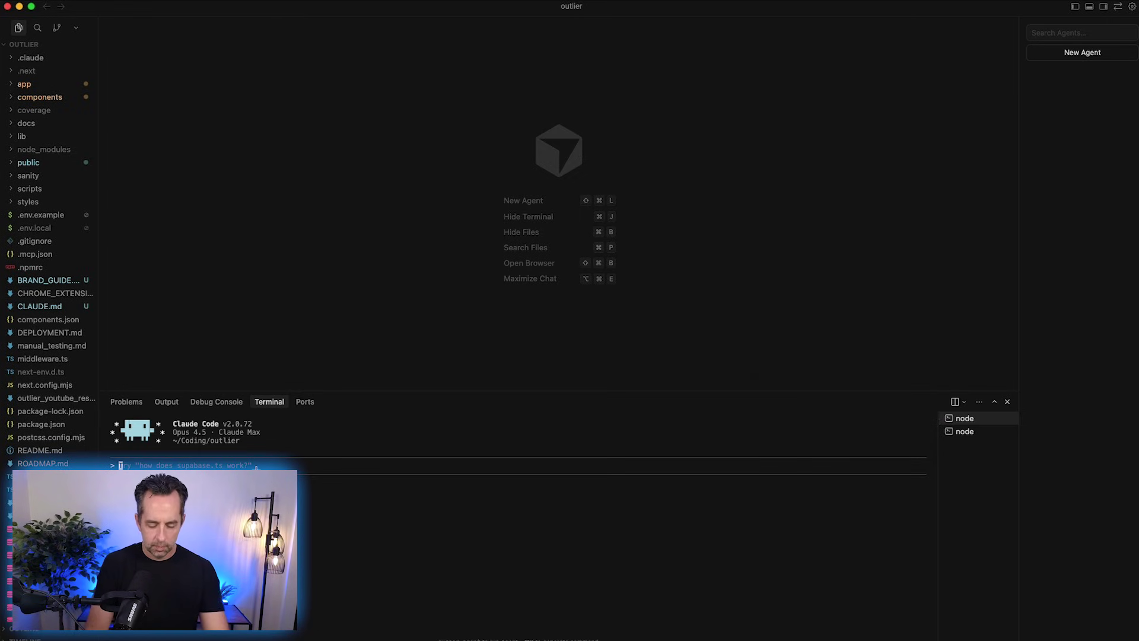
key(alt+space)
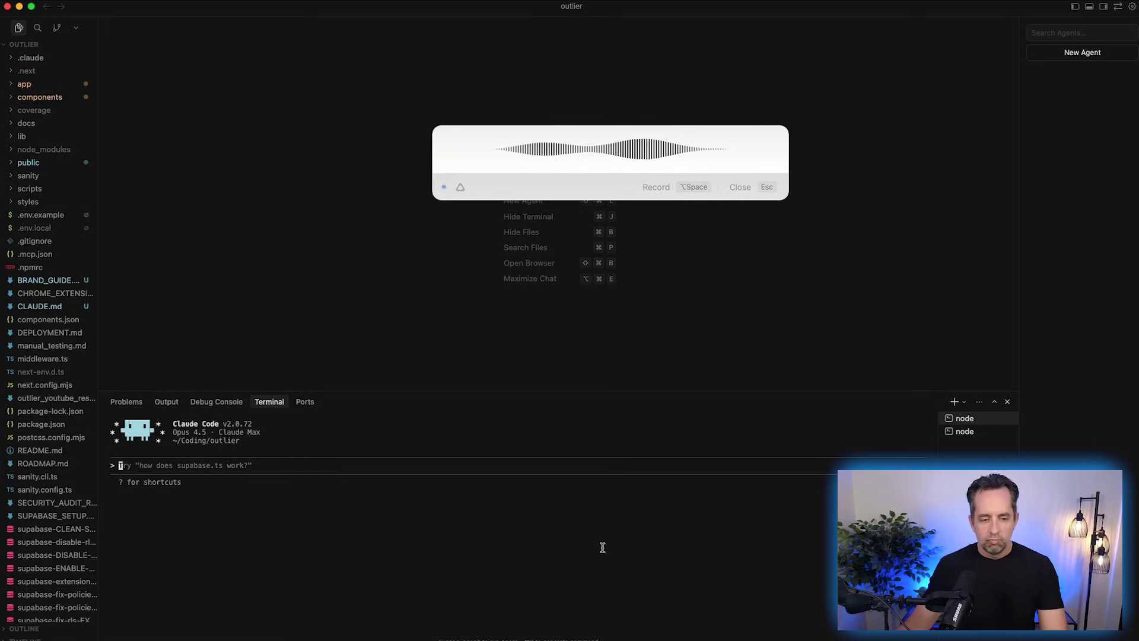
Finish dictating the marketing-screenshot prompt and submit it to Claude Code.
key(alt+space)
key(Return)
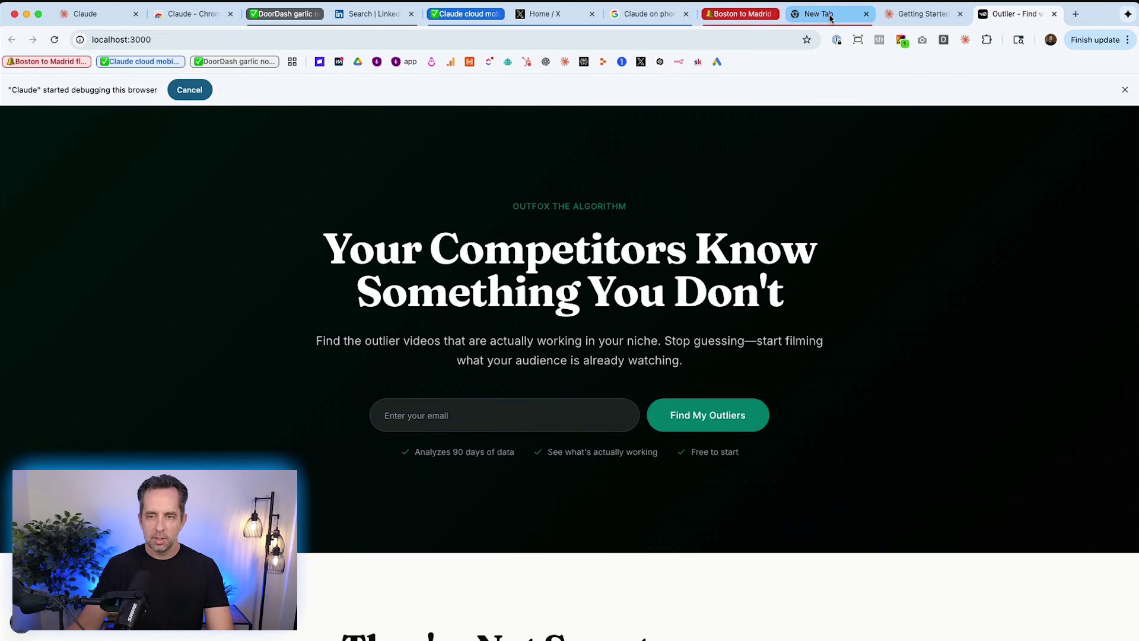
Approve Claude's Boston–Madrid flight search plan in the side panel.
click(830, 18)
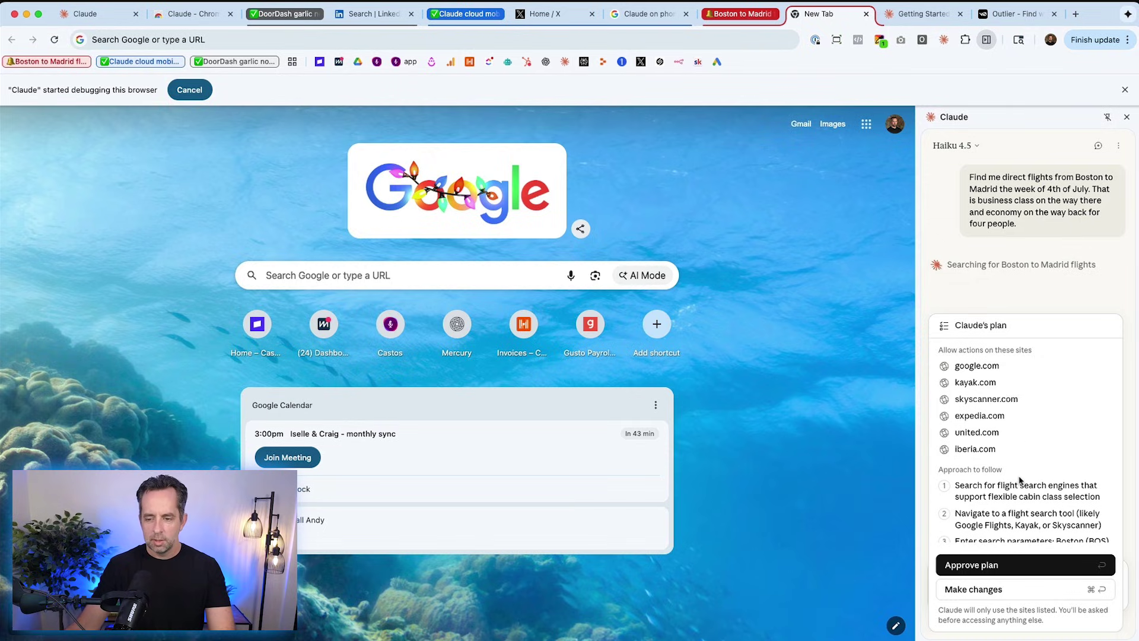
click(1024, 558)
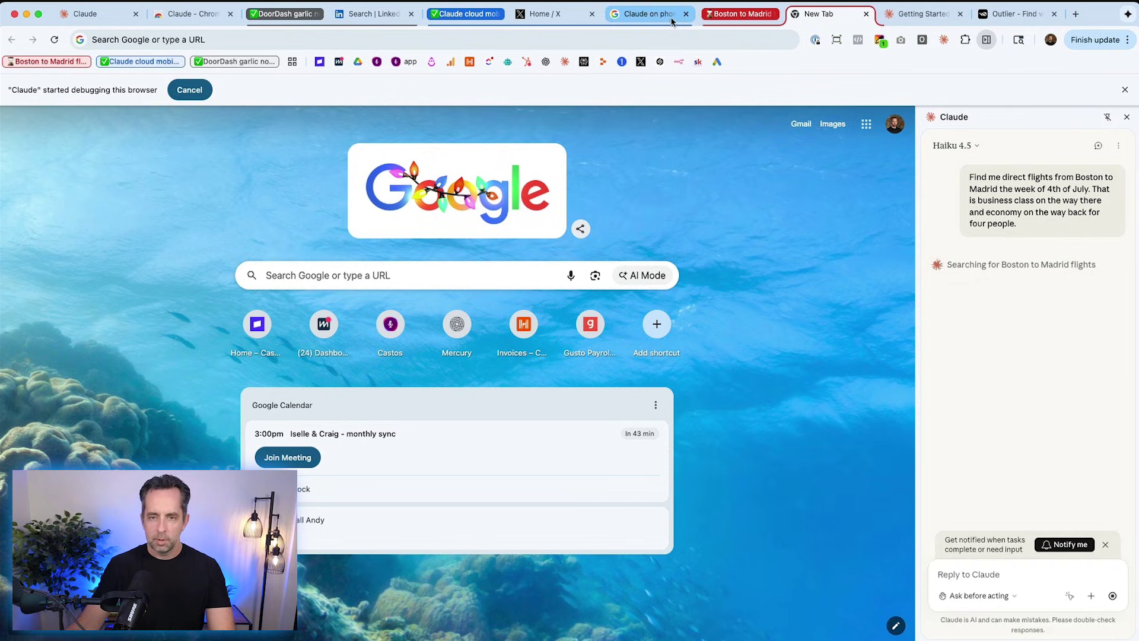
click(652, 15)
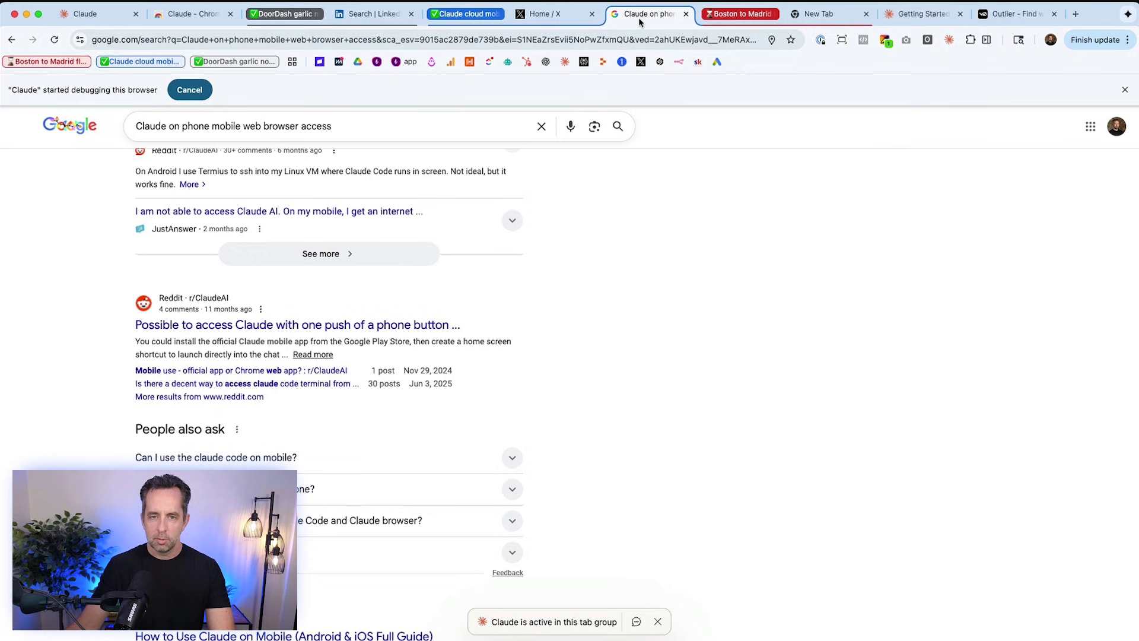
Read Claude's finished cloud-deployment research reply on the X tab down to its Quick Start Recommendations.
click(537, 15)
scroll(968, 306, down, 5)
scroll(968, 306, down, 8)
scroll(968, 306, down, 2)
scroll(968, 308, down, 6)
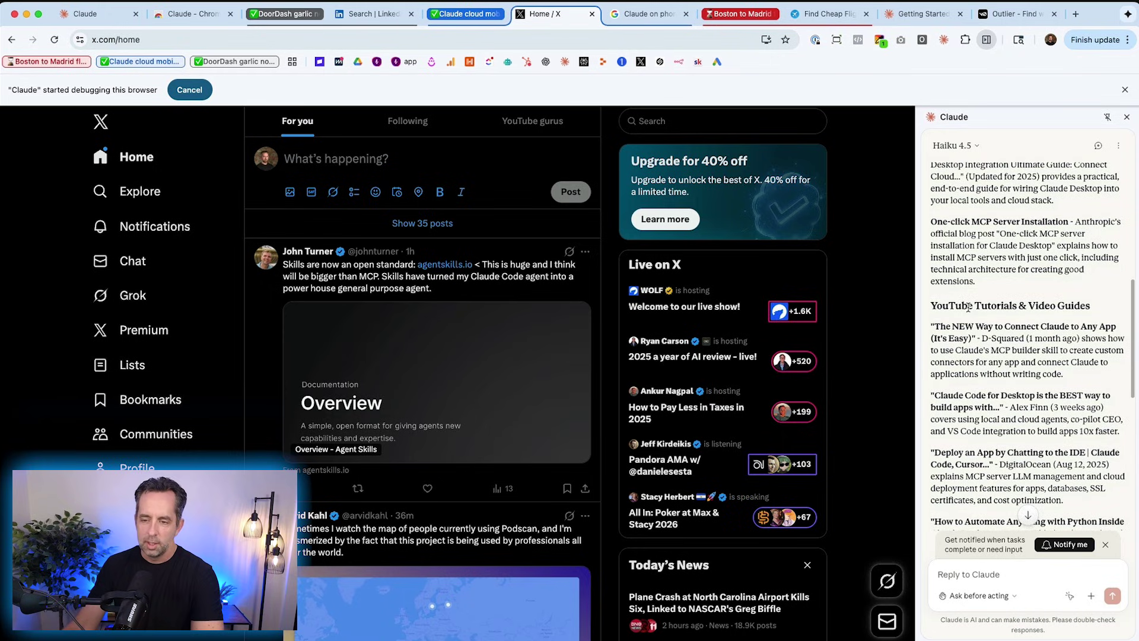
scroll(968, 309, down, 12)
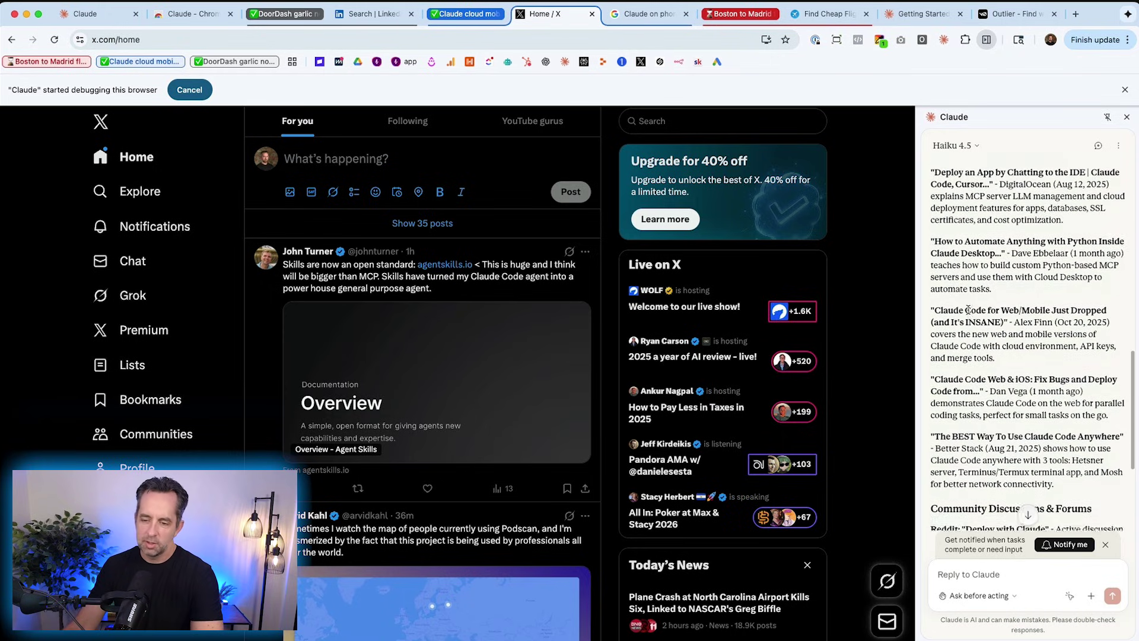
scroll(968, 309, down, 2)
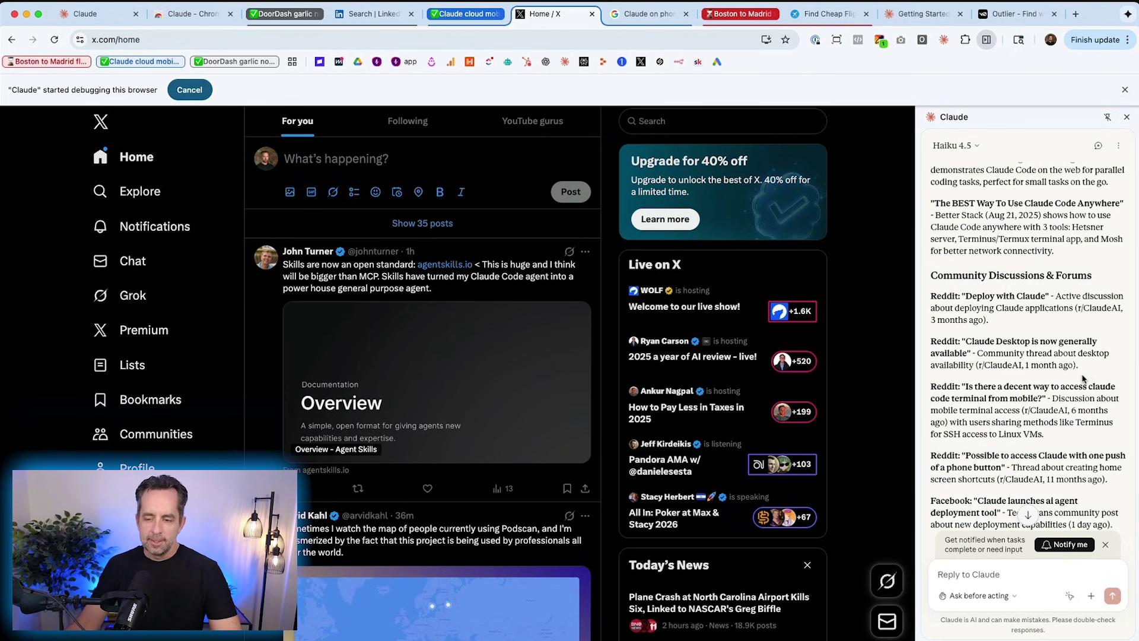
scroll(1082, 378, down, 8)
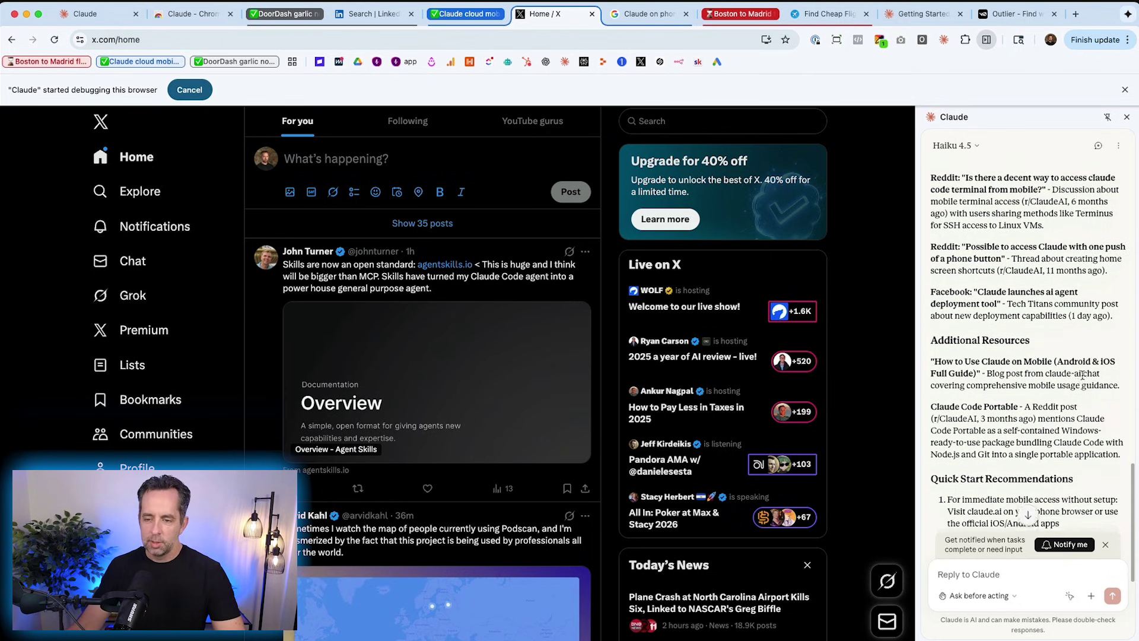
scroll(1082, 375, down, 5)
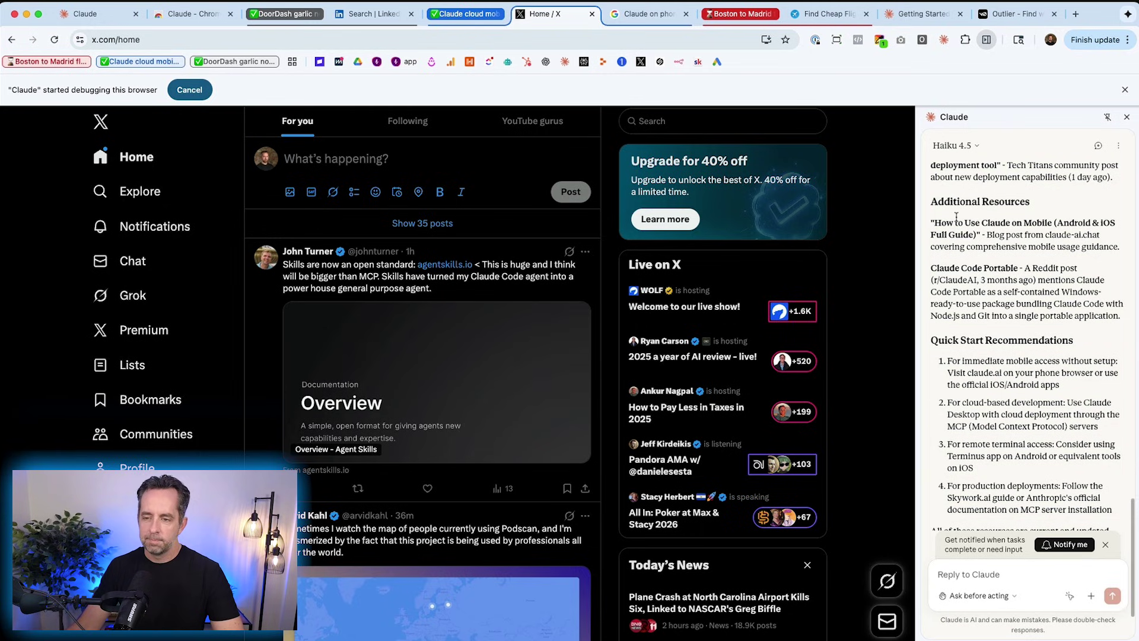
scroll(996, 471, down, 3)
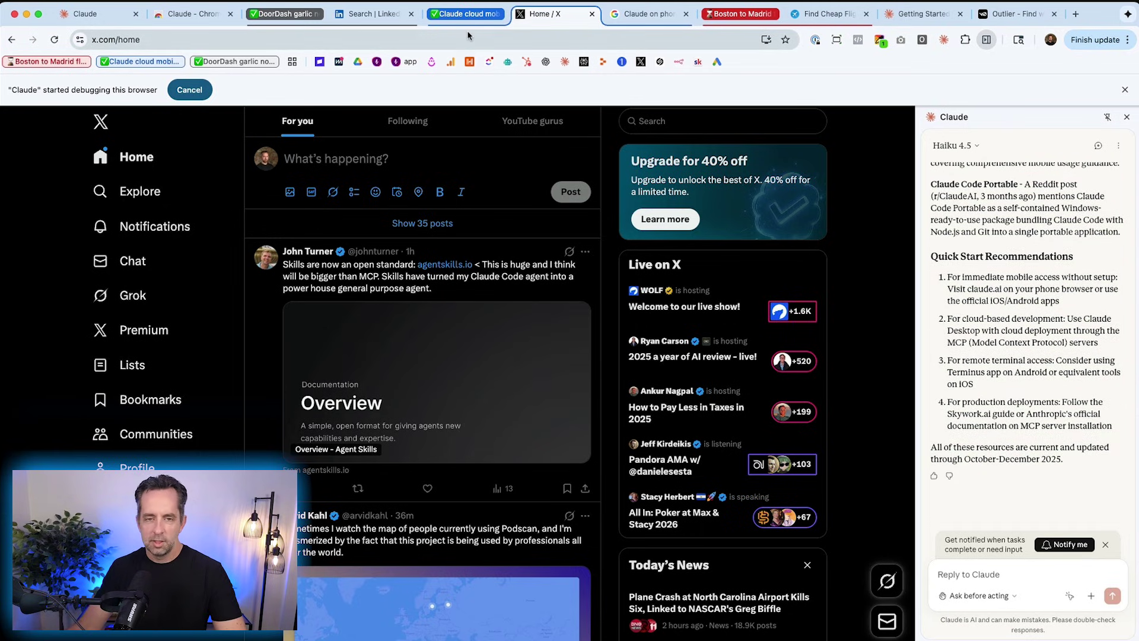
Review the list of 10 CTO leads Claude found on the LinkedIn tab.
click(364, 15)
scroll(1052, 419, down, 5)
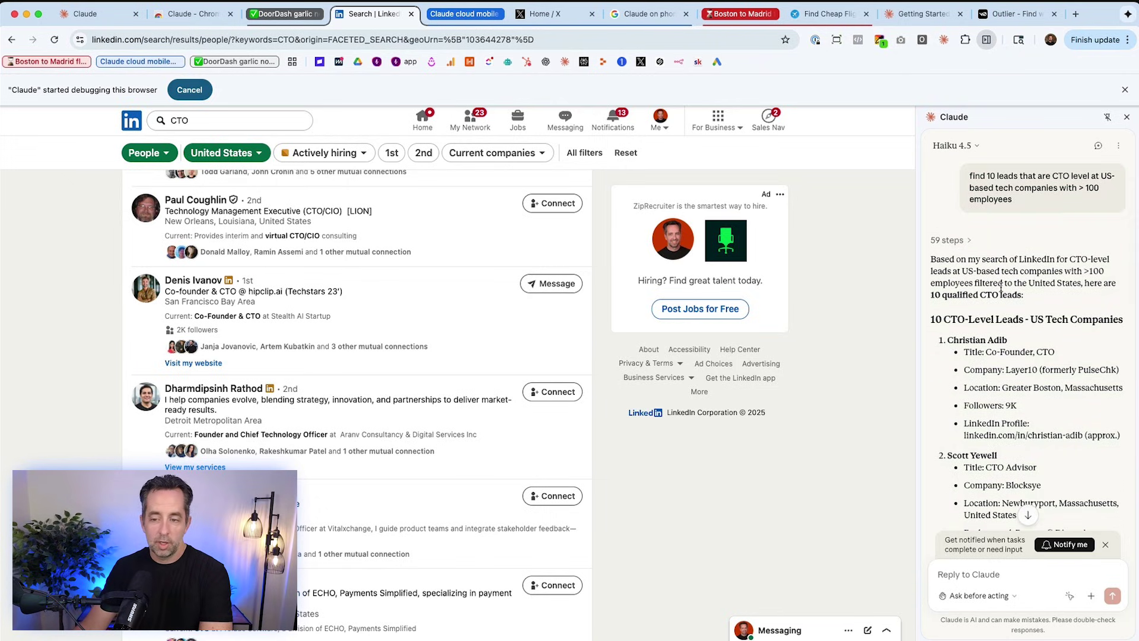
scroll(1000, 287, down, 3)
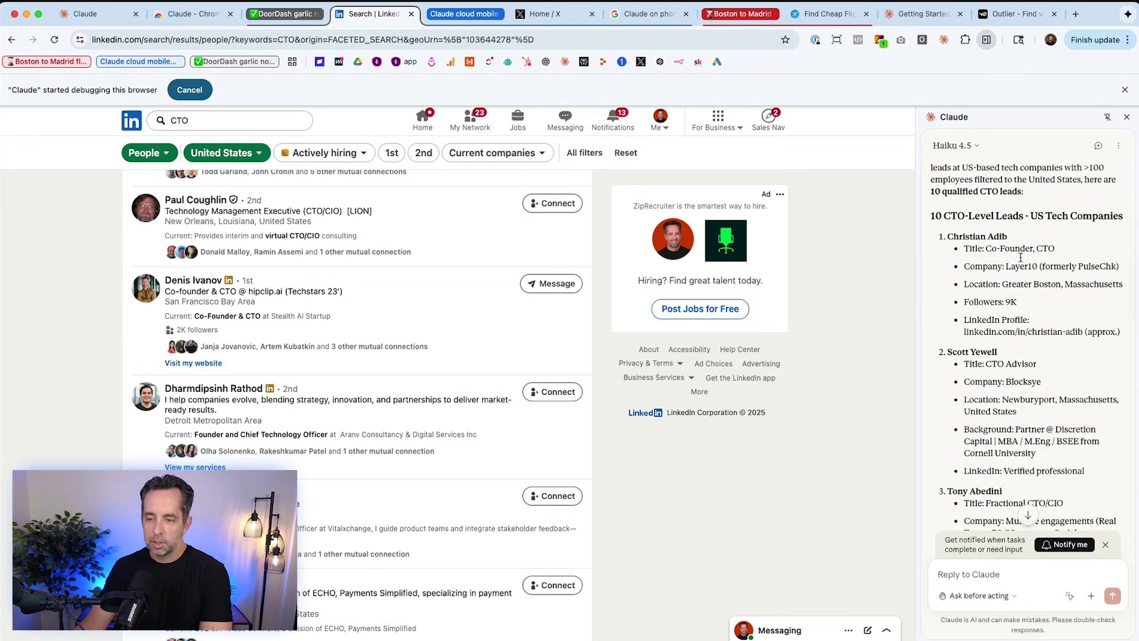
scroll(1030, 284, down, 4)
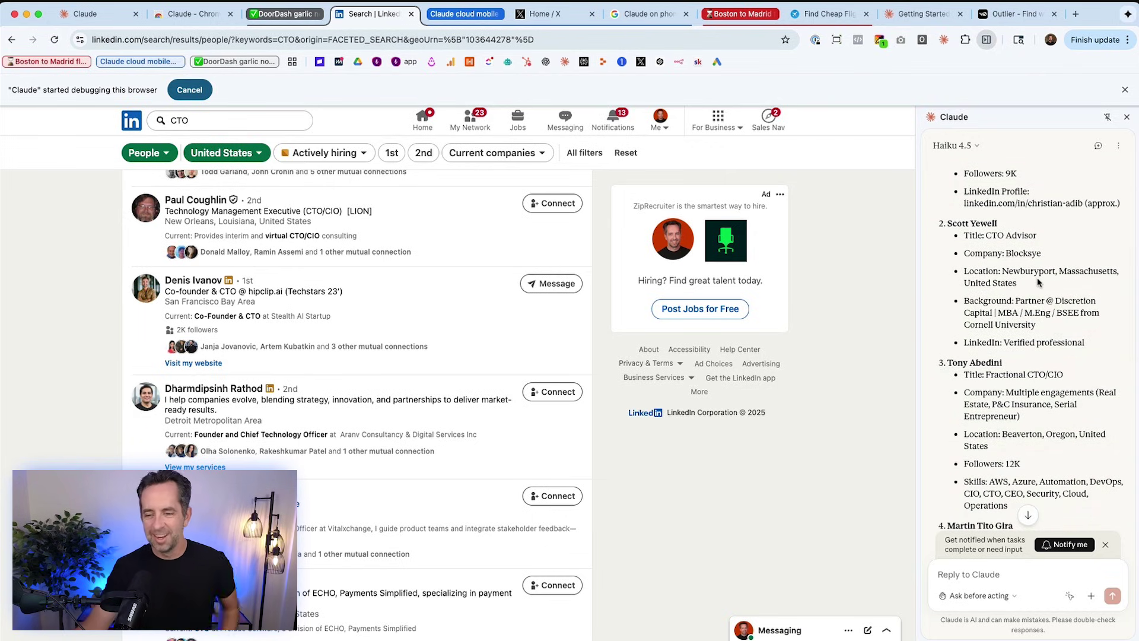
scroll(995, 269, down, 10)
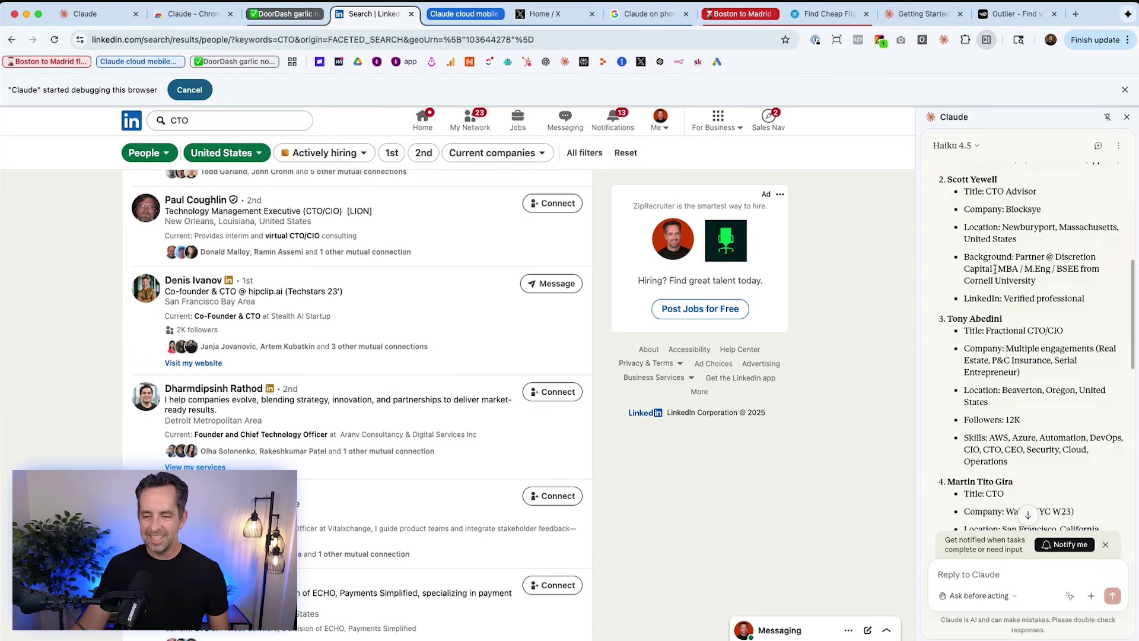
scroll(995, 269, down, 10)
scroll(995, 269, down, 9)
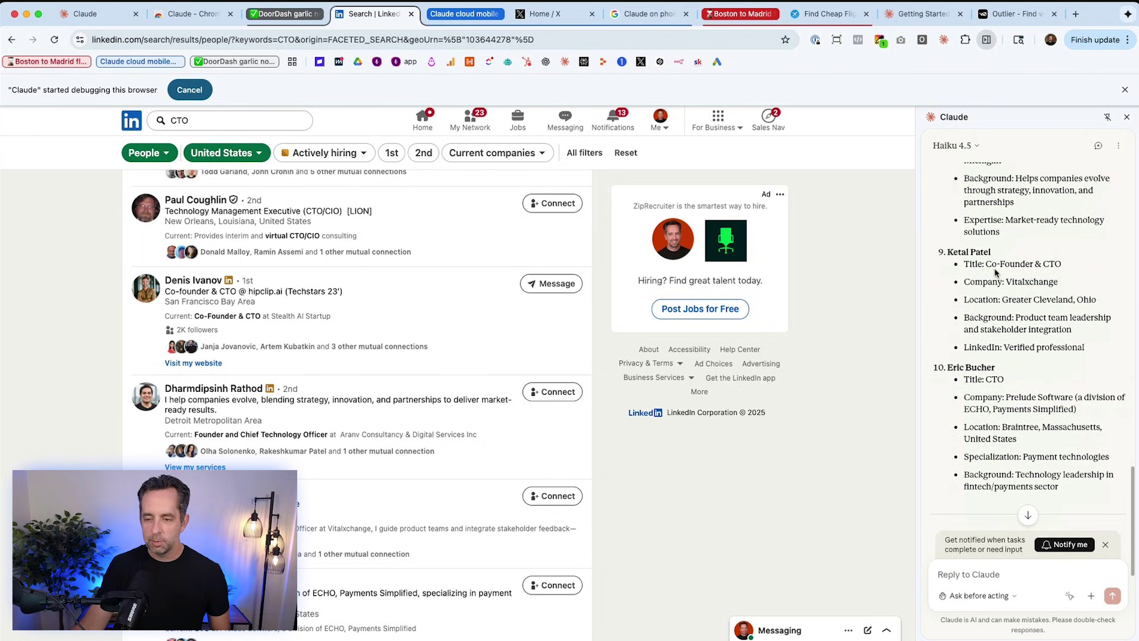
scroll(997, 273, down, 5)
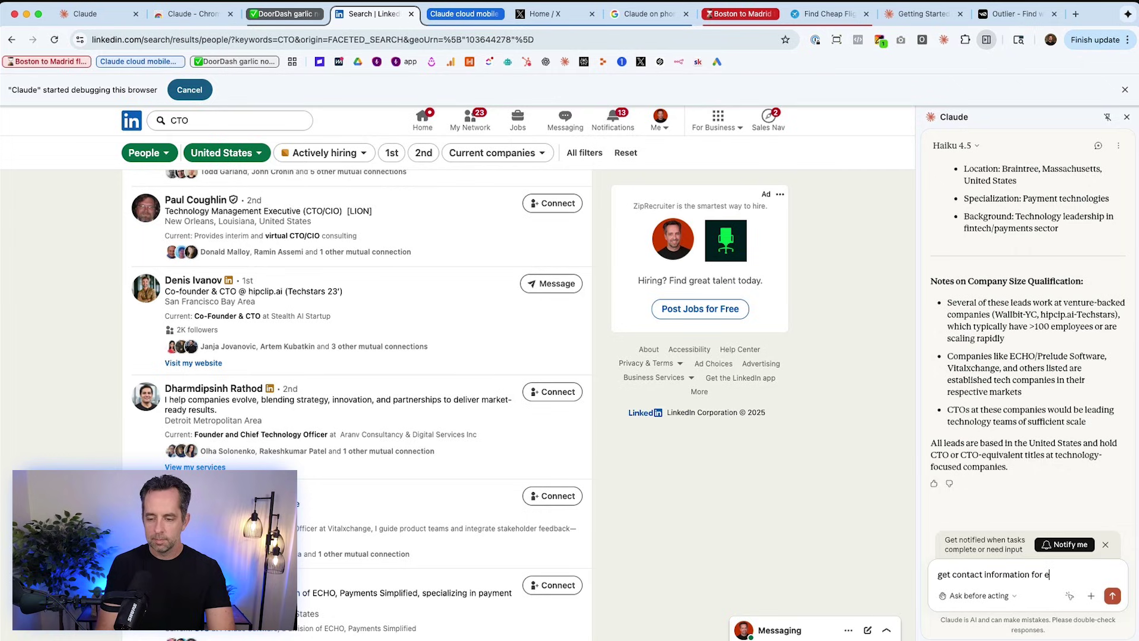
Ask Claude to 'get contact information for each of these leads'.
text(ds)
key(Return)
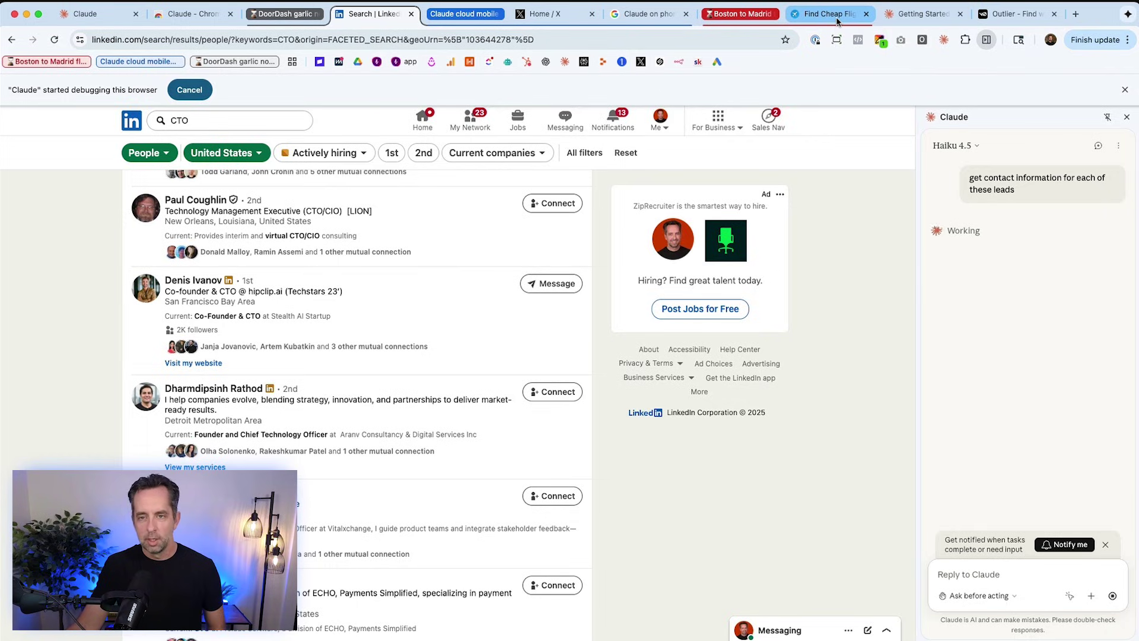
click(836, 14)
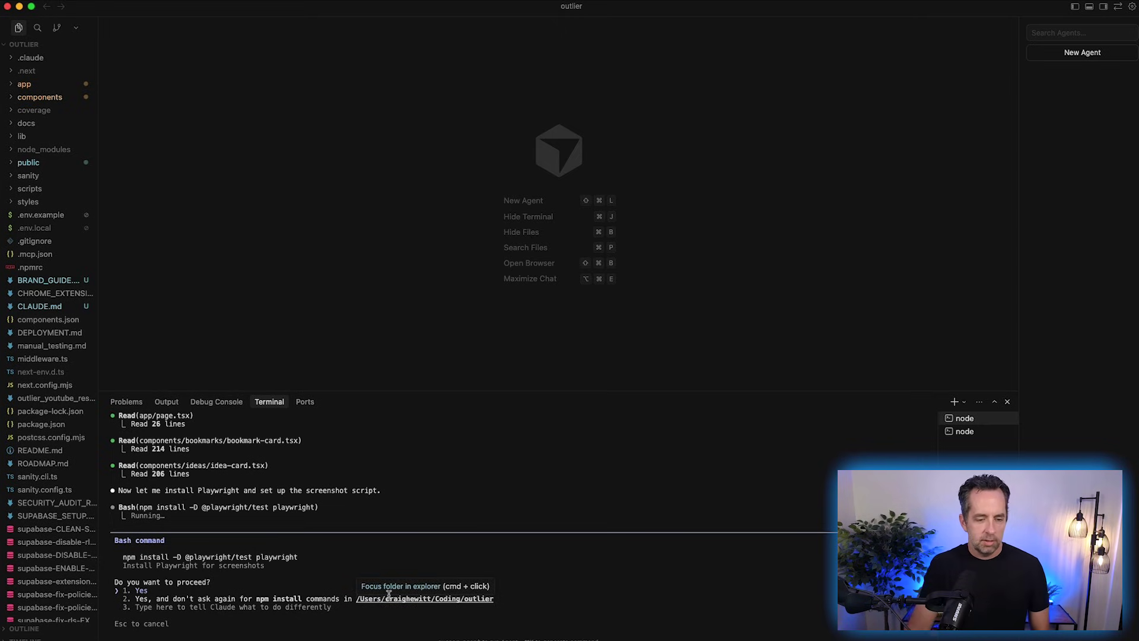
key(Return)
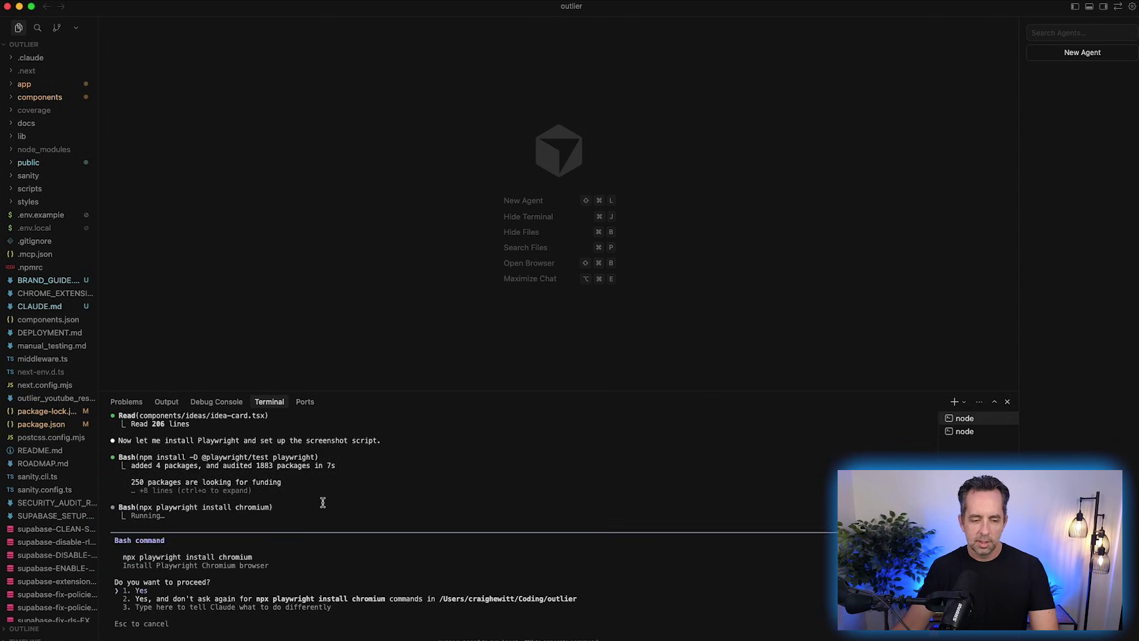
key(Return)
key(super+Tab)
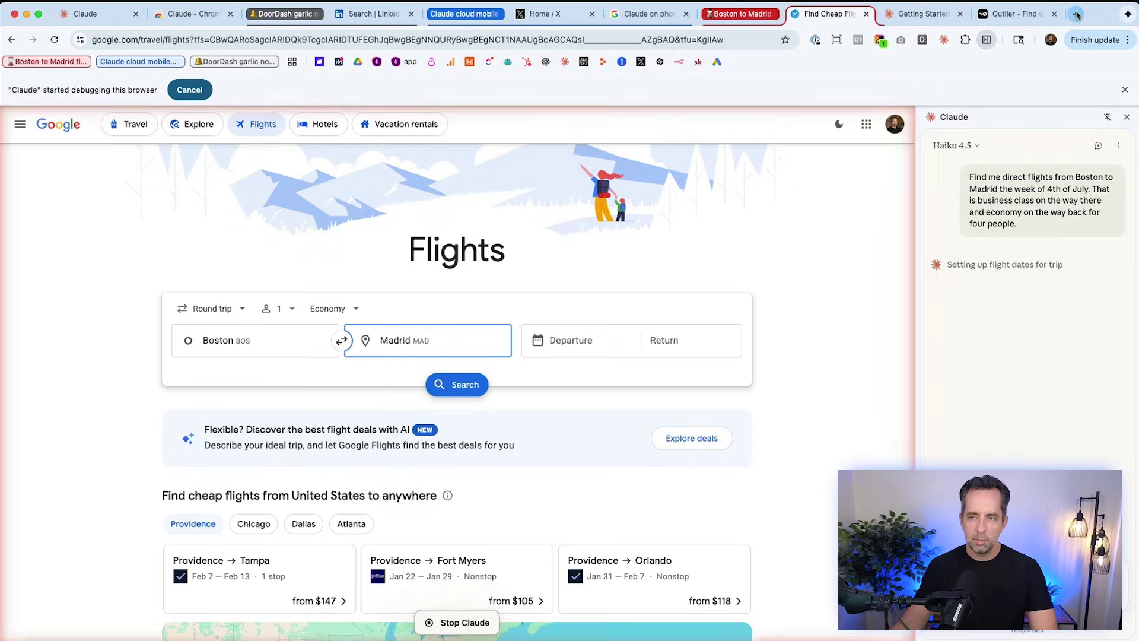
Search the web for 'install playwright' in a new tab.
click(1076, 14)
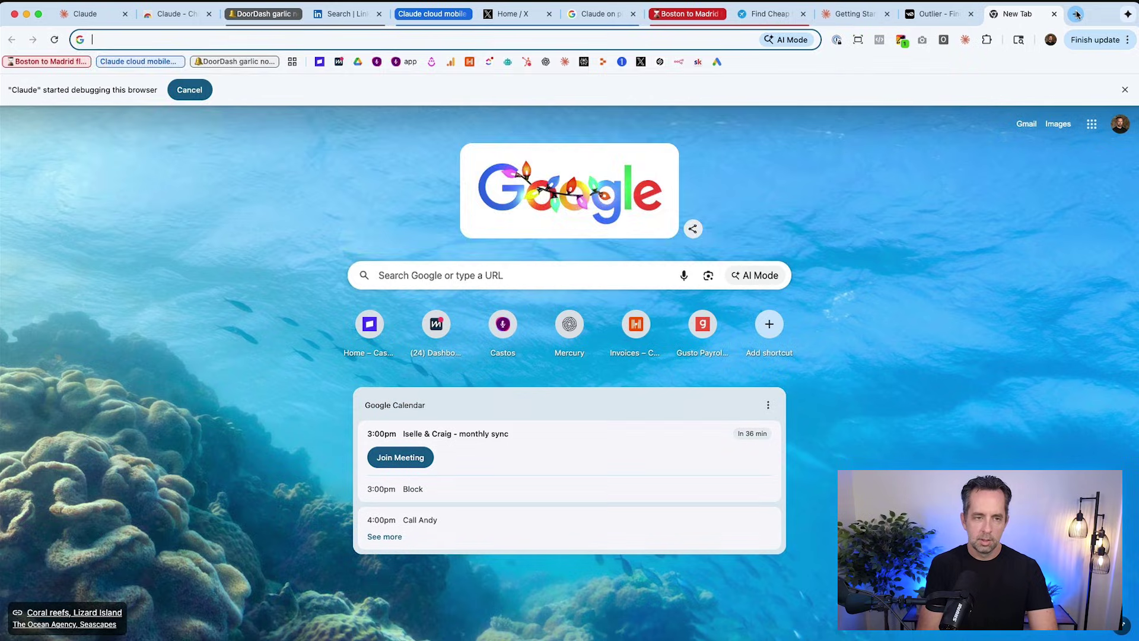
text(install playwright)
key(Return)
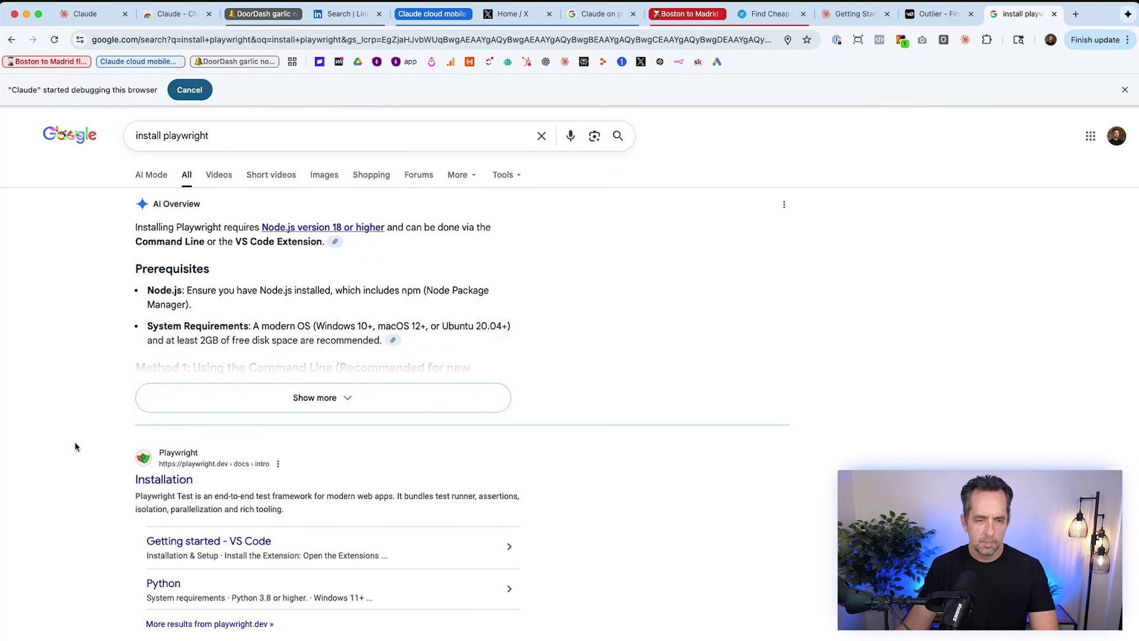
scroll(74, 445, down, 7)
scroll(119, 462, up, 7)
Read the Playwright Installation page at playwright.dev/docs/intro through its setup and report sections.
click(166, 478)
scroll(515, 339, down, 10)
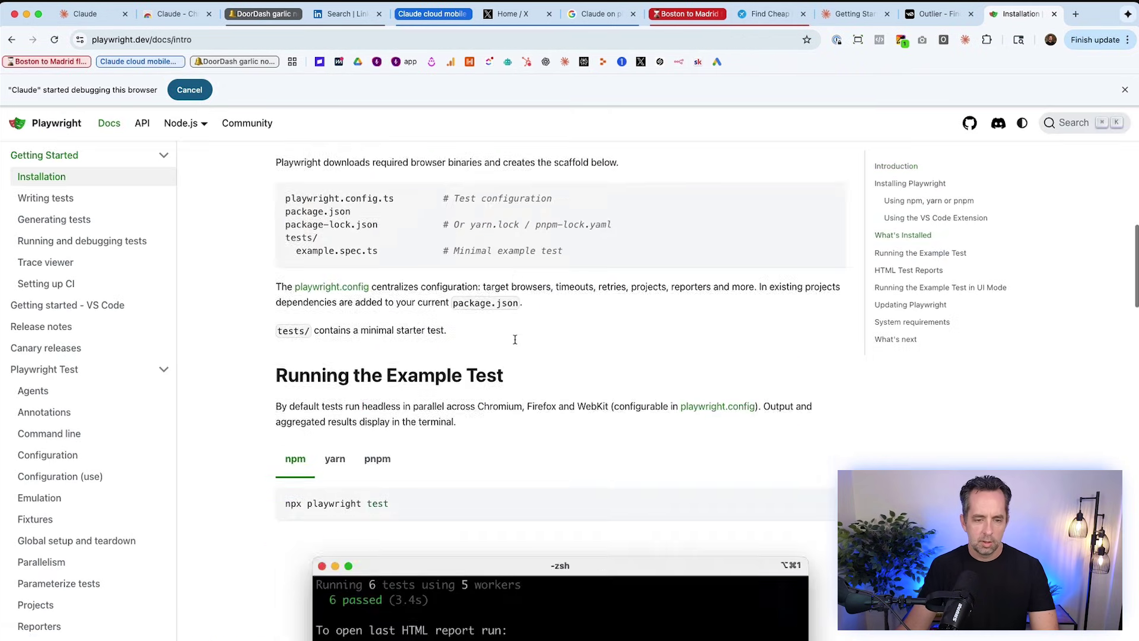
scroll(515, 339, down, 15)
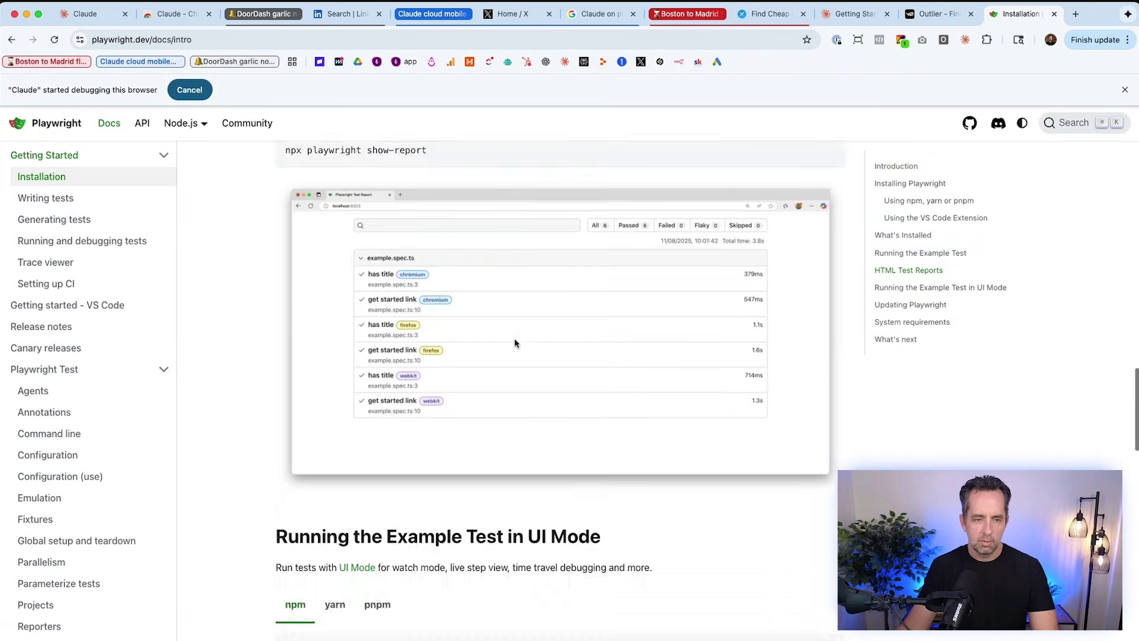
scroll(515, 343, down, 15)
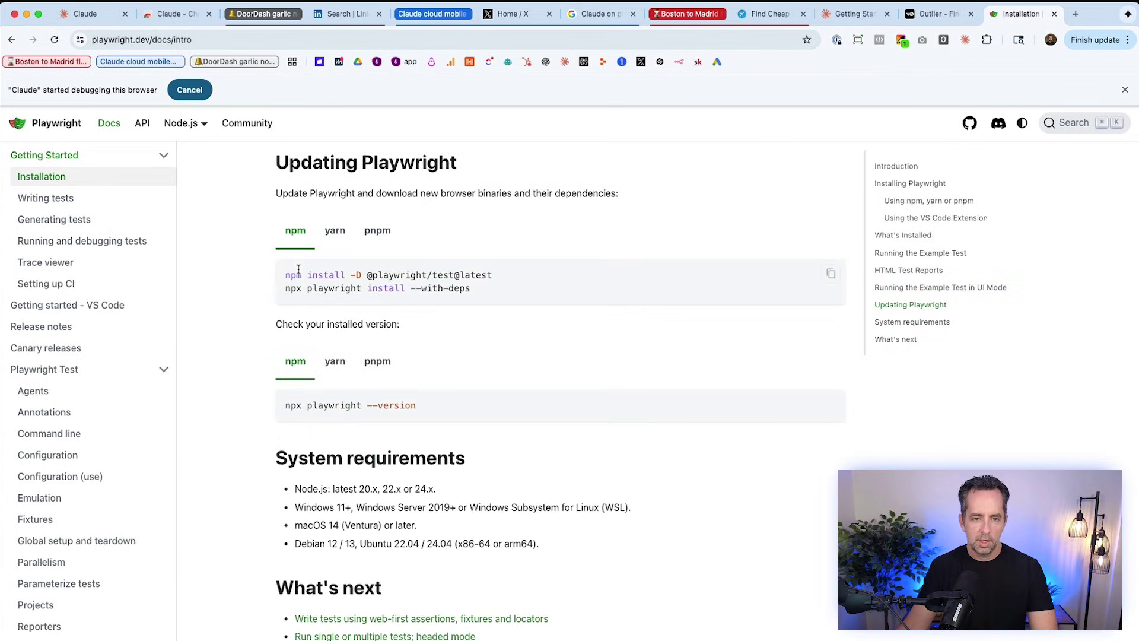
scroll(425, 274, up, 20)
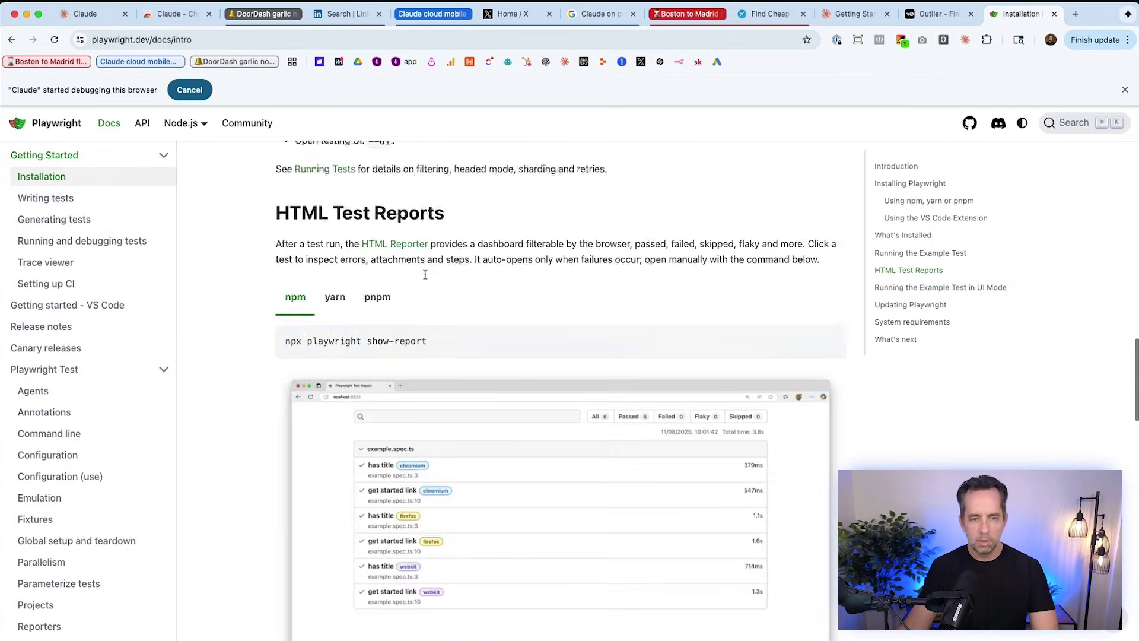
key(super+Tab)
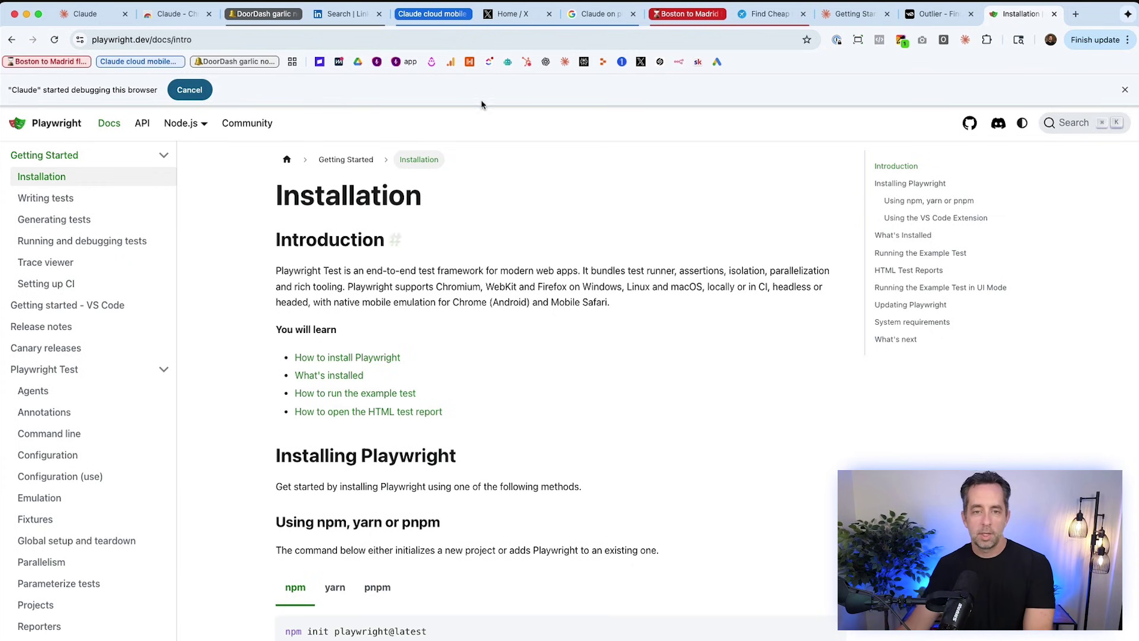
Approve Claude's plan to gather the LinkedIn leads' contact details and check the Ask before acting setting.
click(360, 20)
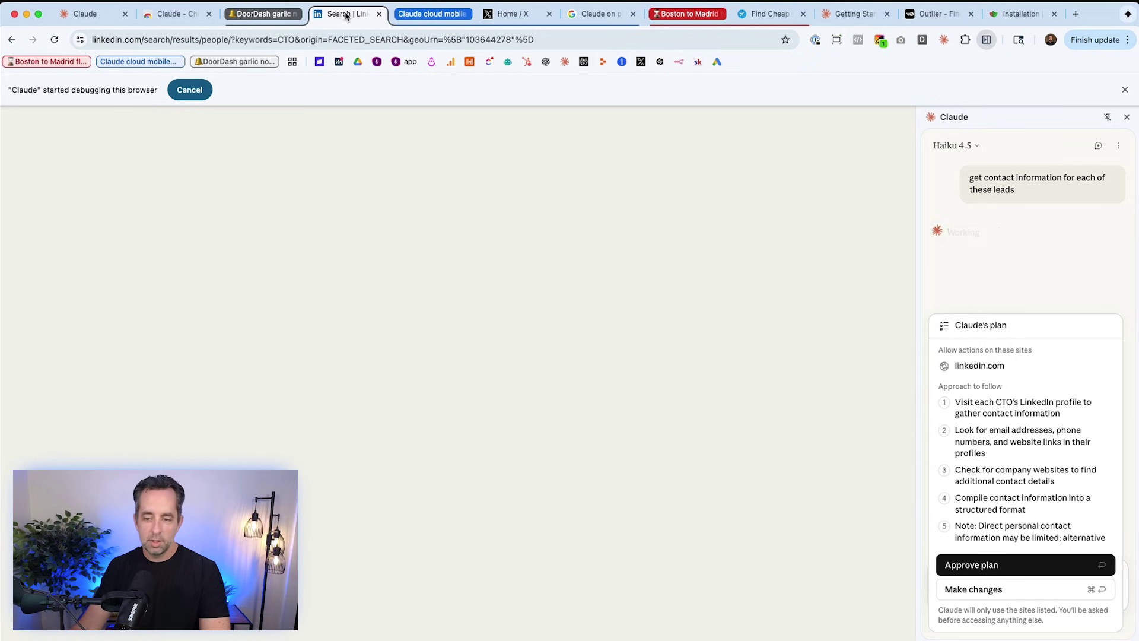
click(1039, 565)
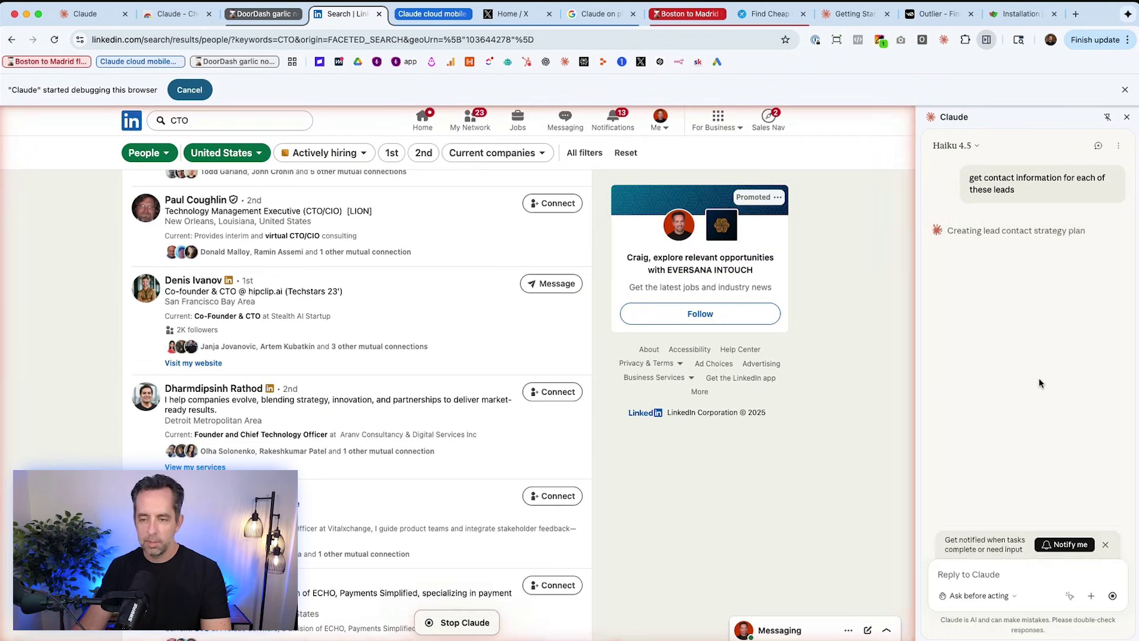
click(996, 594)
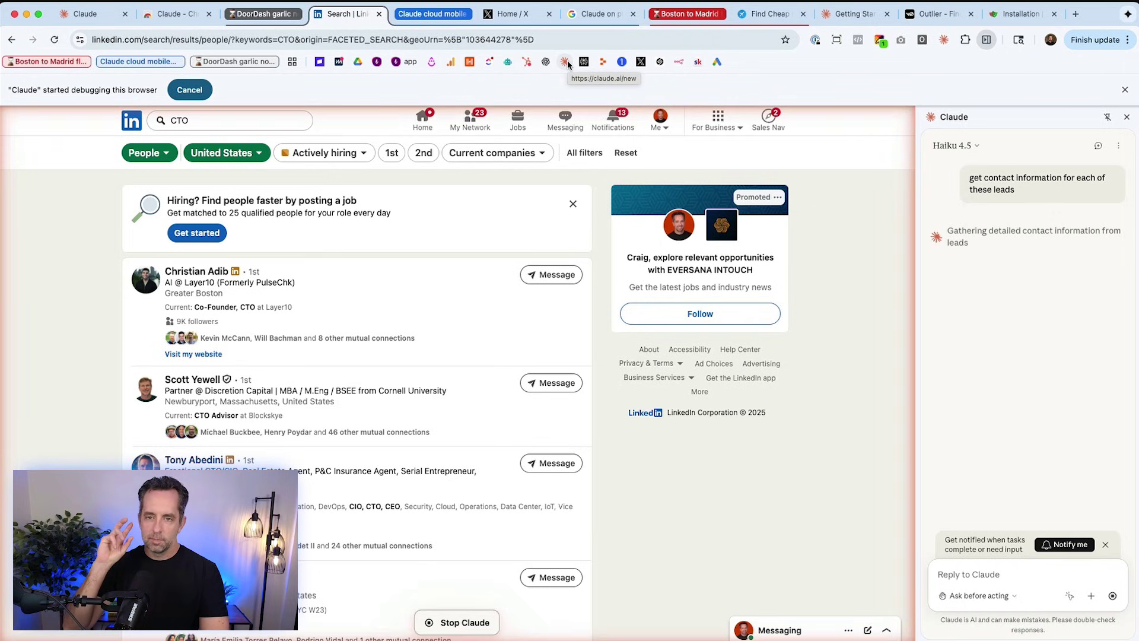
Close the X home and mobile-access search tabs, then check Claude's Find Cheap Flights progress.
click(594, 15)
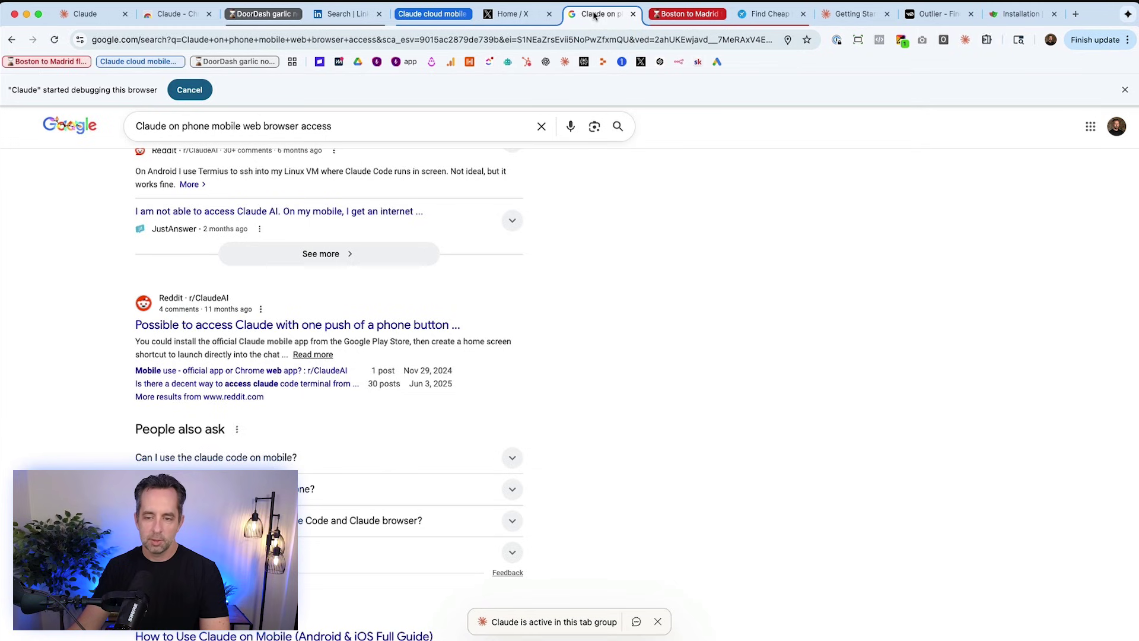
click(508, 20)
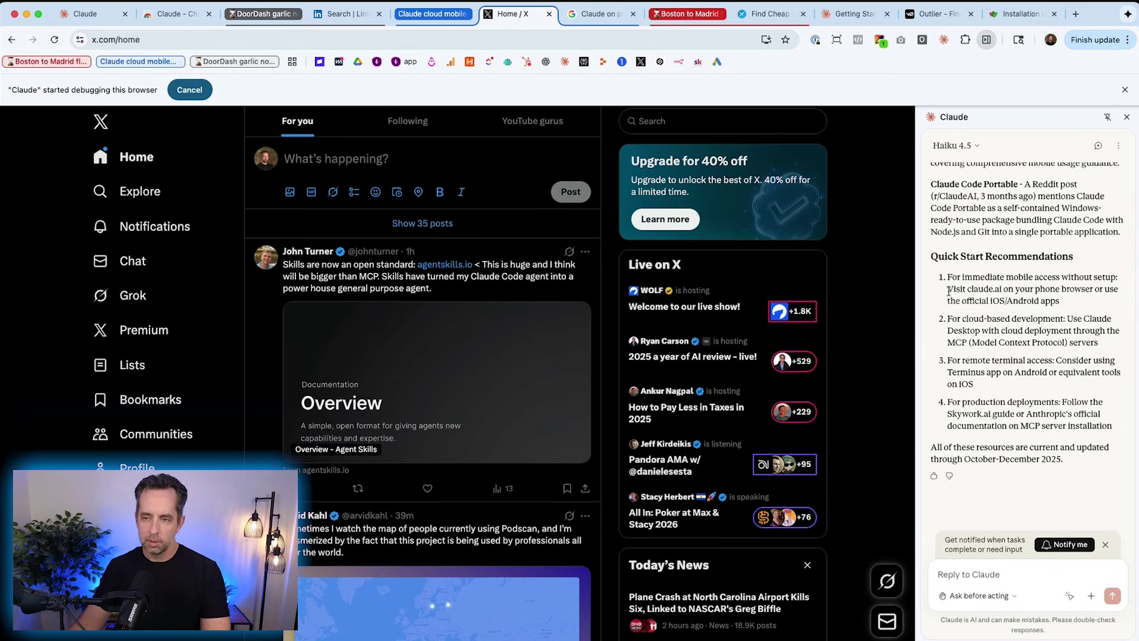
click(1127, 118)
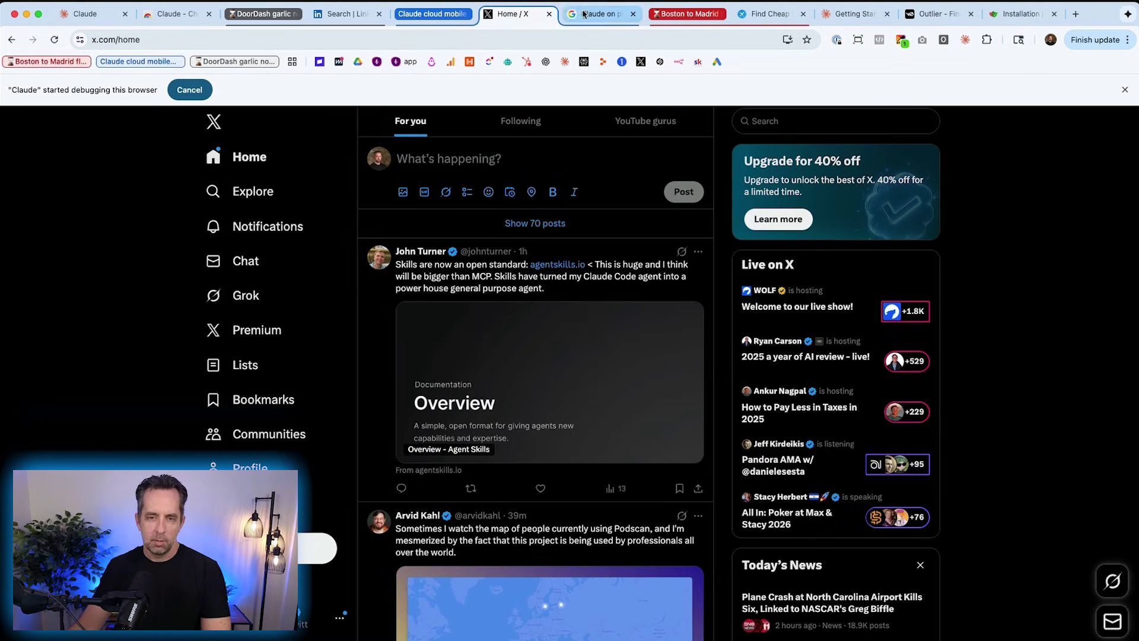
click(550, 14)
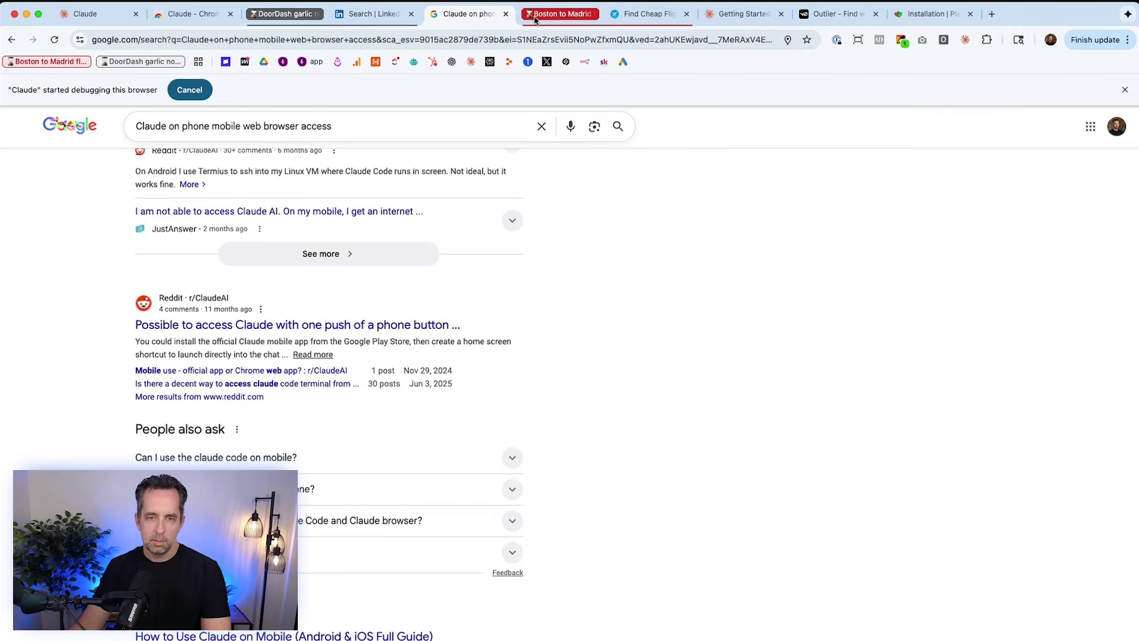
click(505, 14)
click(591, 14)
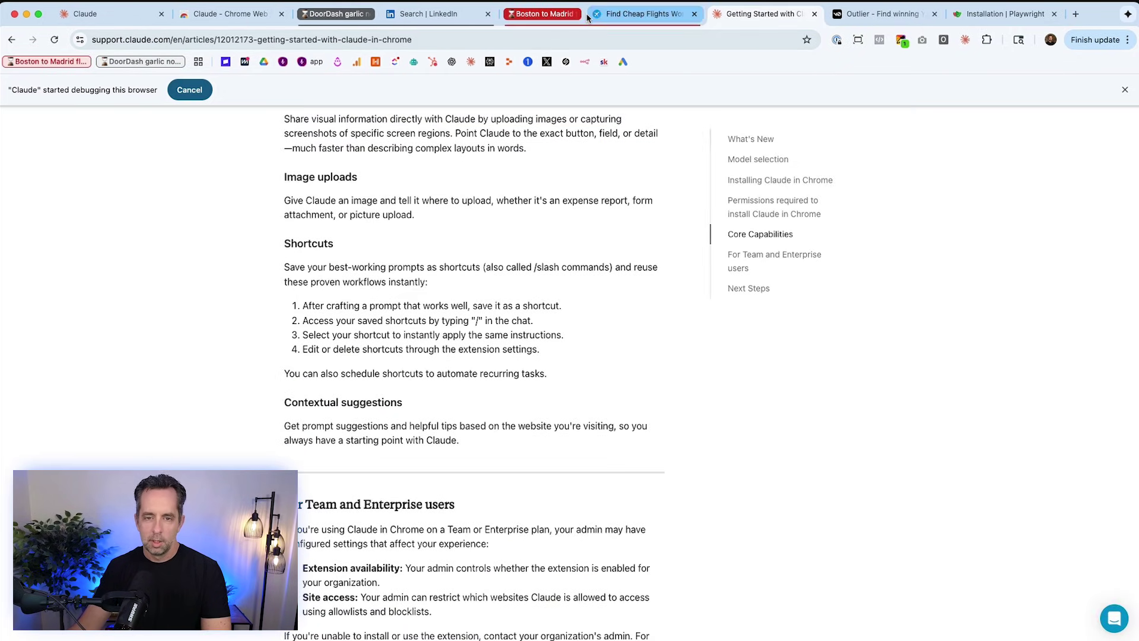
click(642, 14)
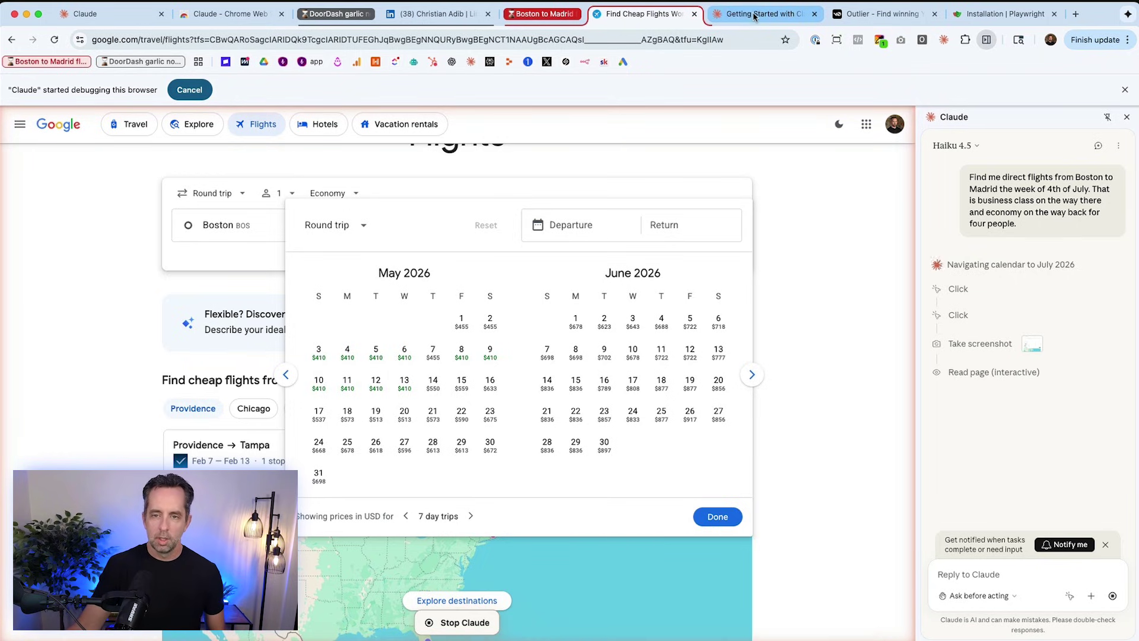
key(super+Tab)
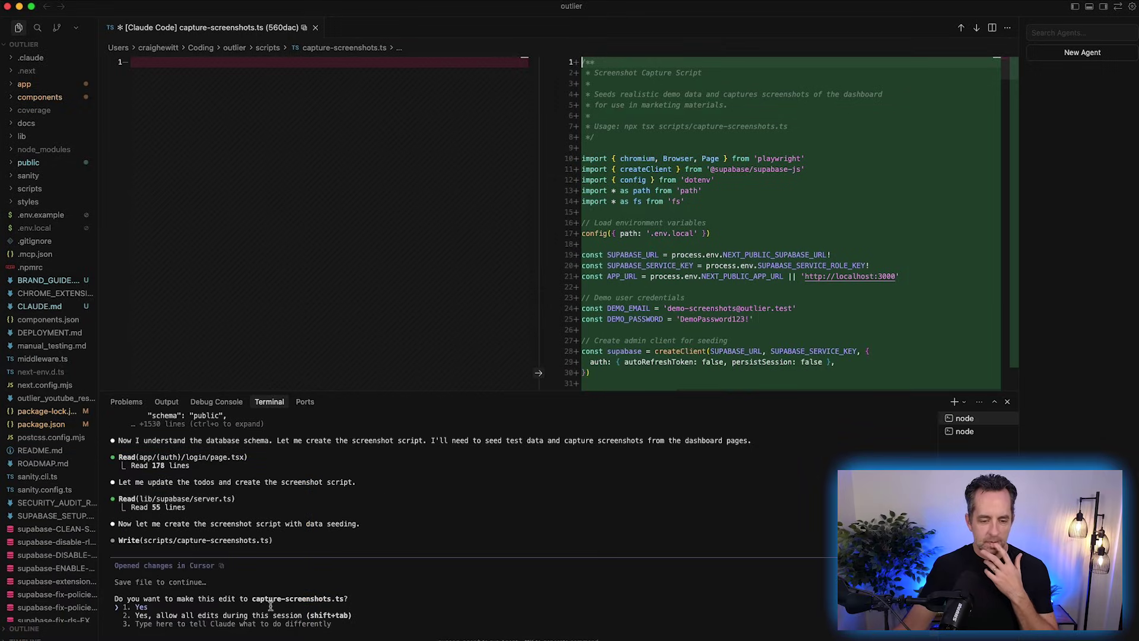
Accept the capture-screenshots.ts edit with '1. Yes' in Claude Code.
key(Return)
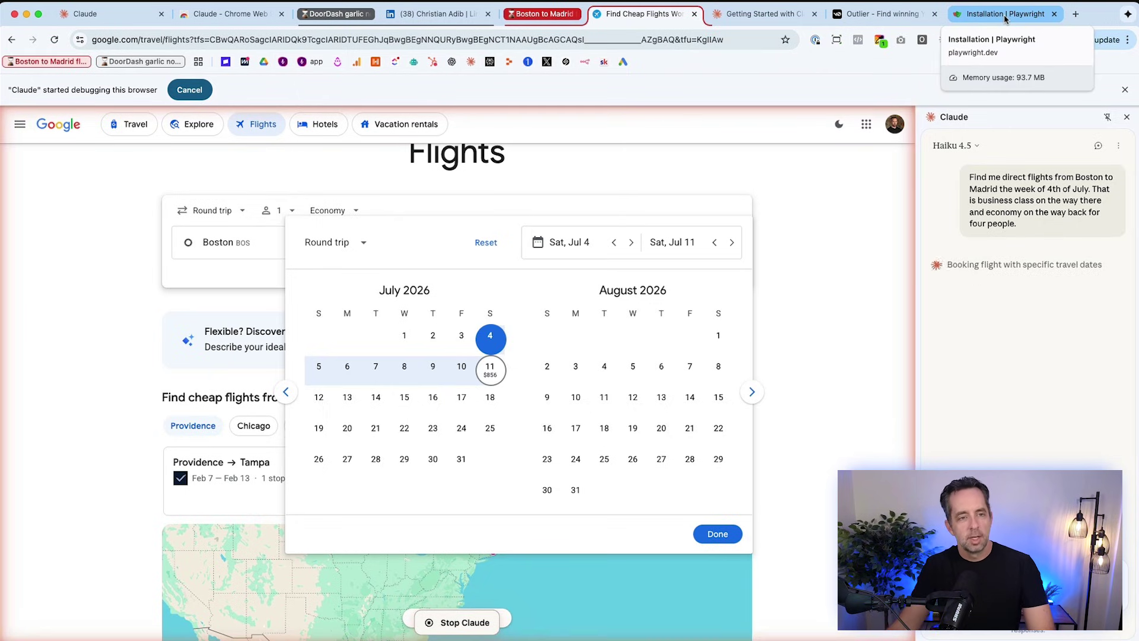
Check the LinkedIn contacts progress, then close the Installation | Playwright tab, leaving Outlier on localhost:3000.
click(439, 14)
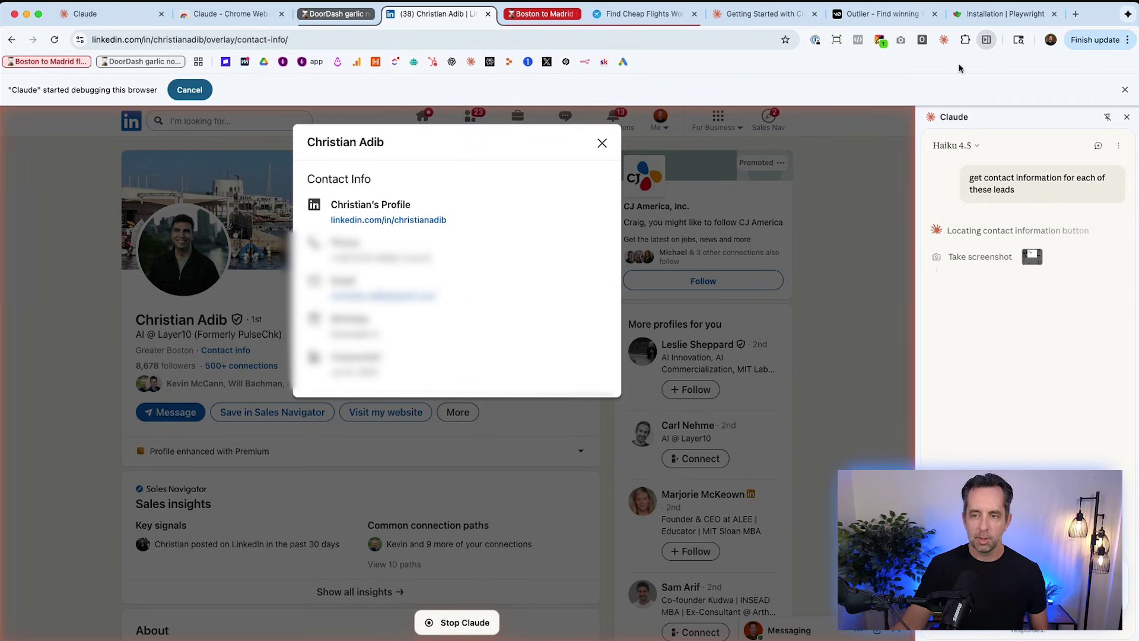
click(1019, 18)
click(1055, 14)
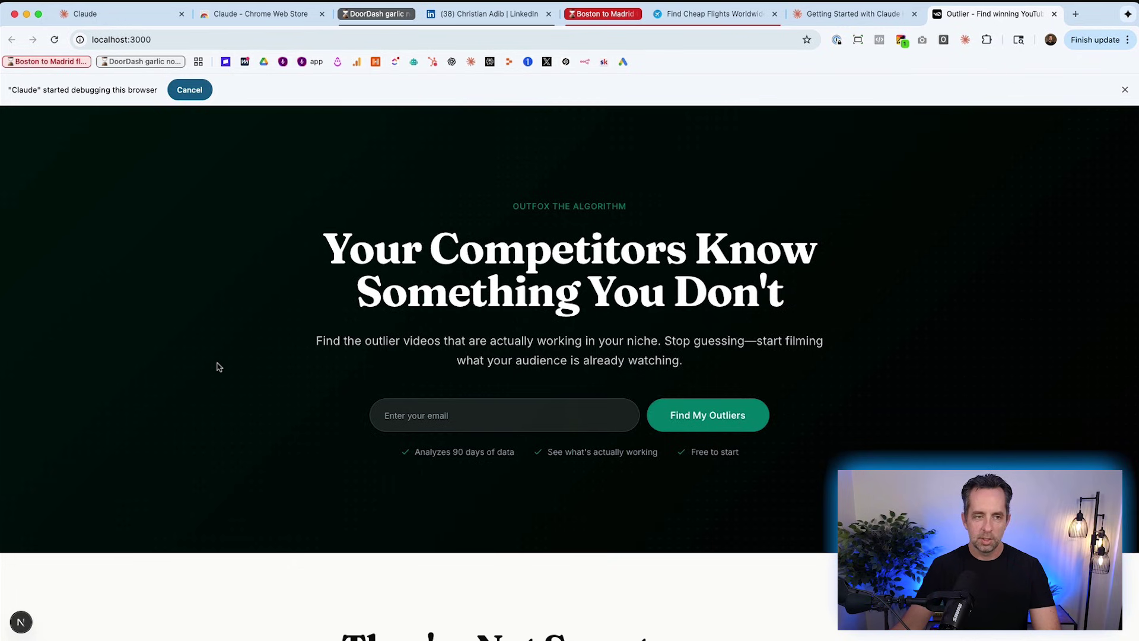
Reply 'the dev server is already running' and approve running npx tsx scripts/capture-screenshots.ts.
key(super+Tab)
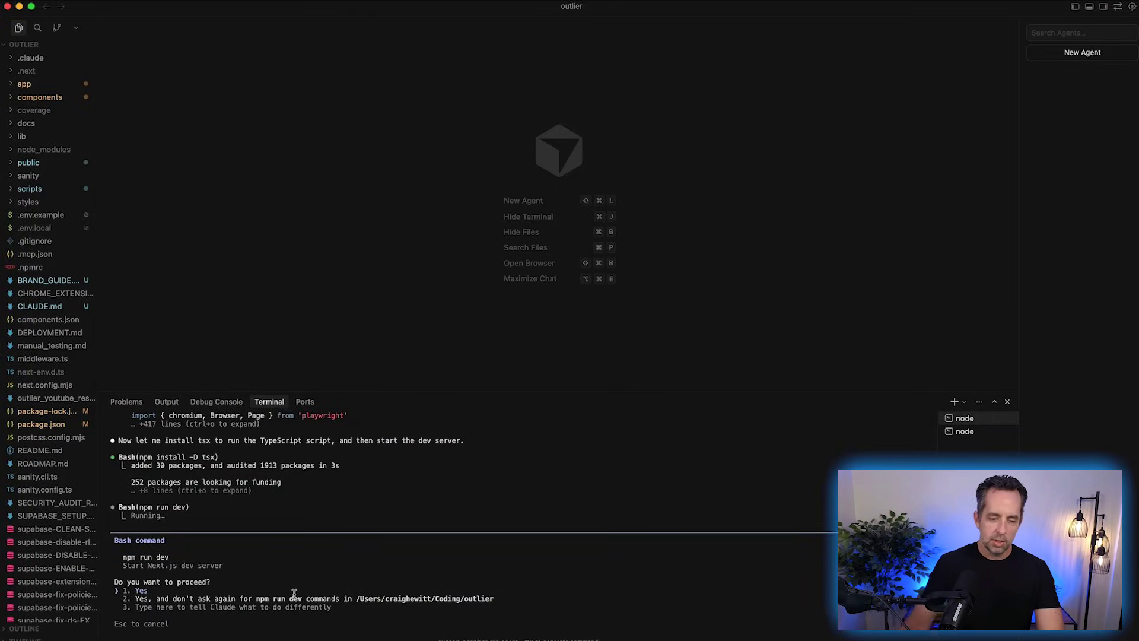
key(Down)
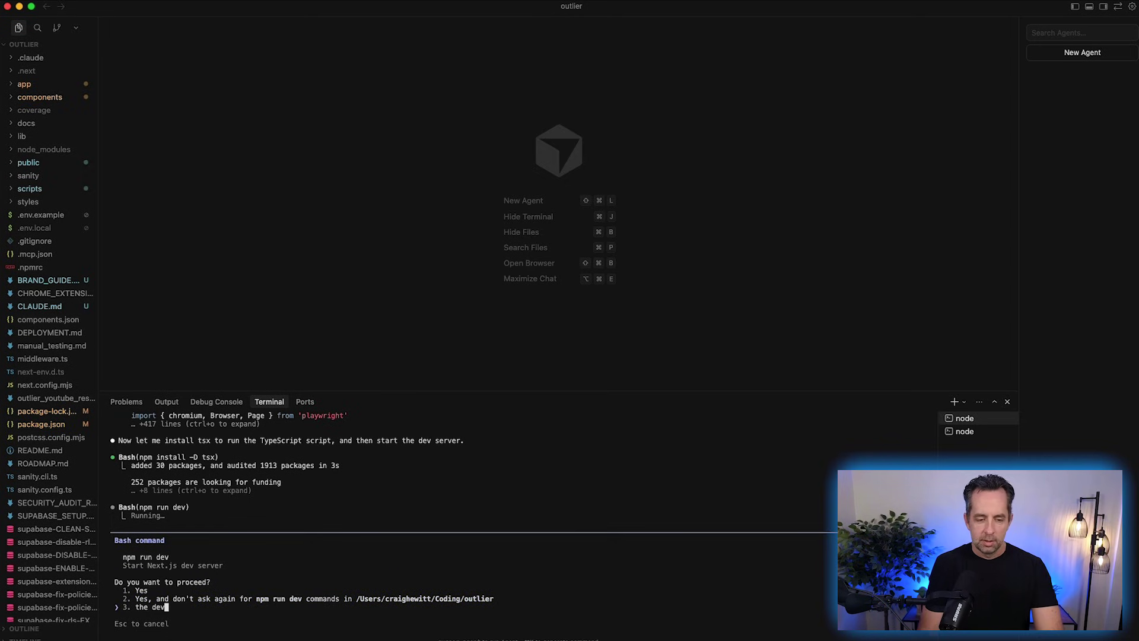
text(the dev server is already running)
key(Return)
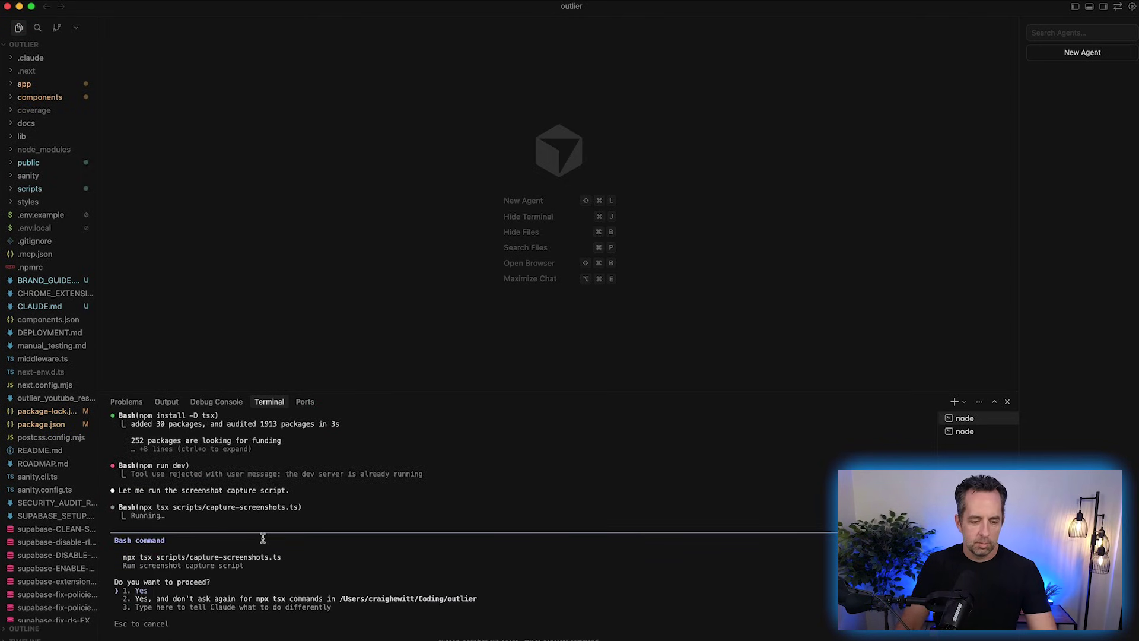
key(Return)
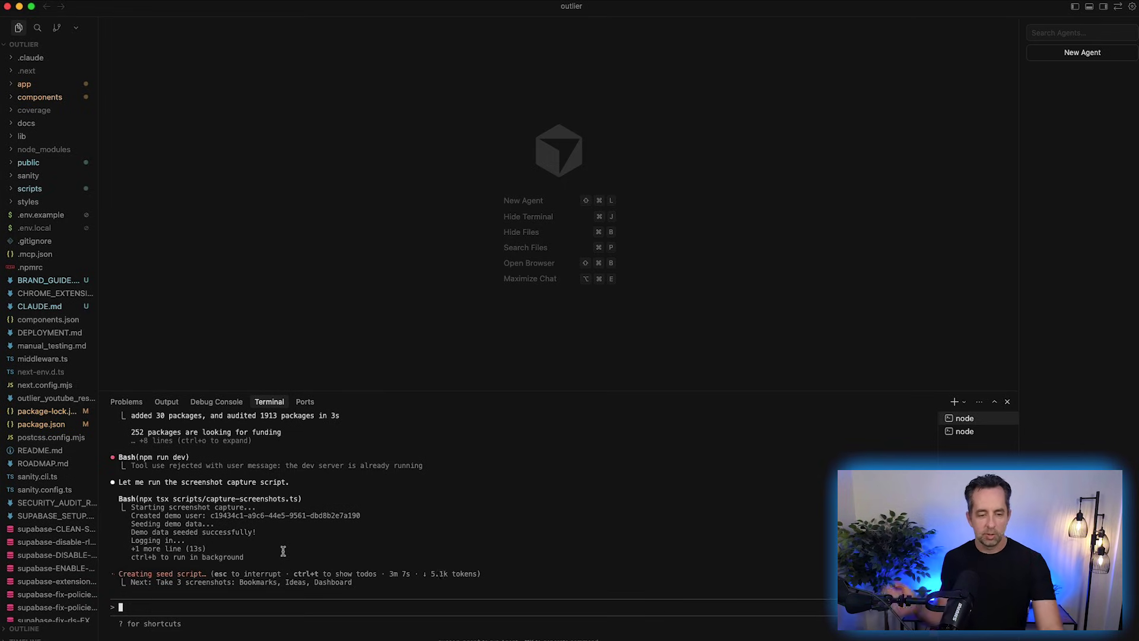
key(super+Tab)
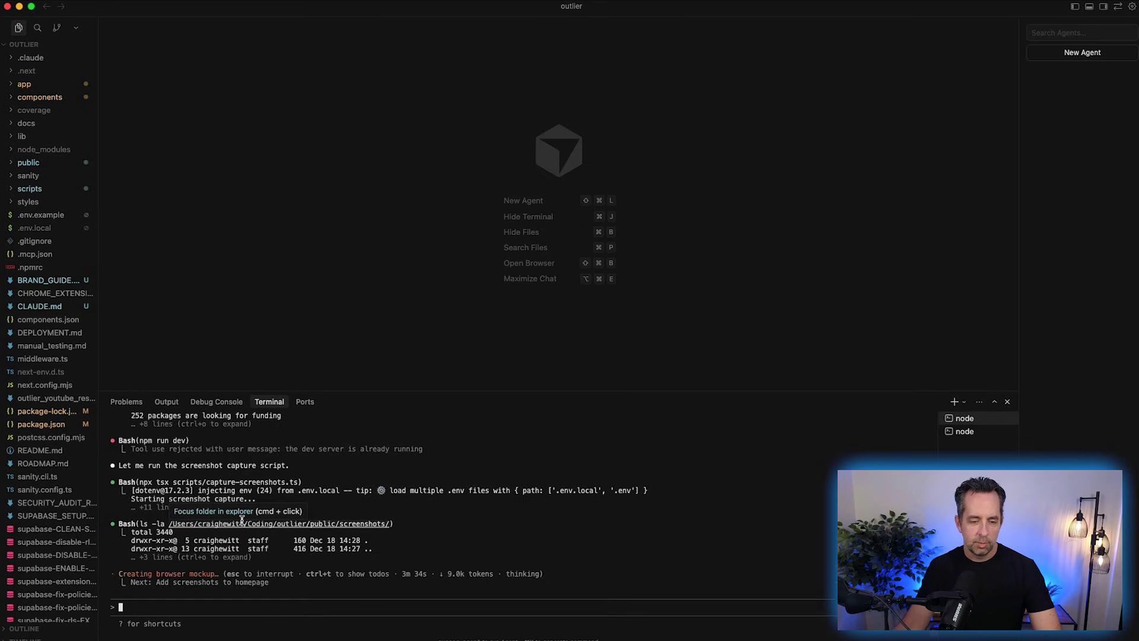
View dashboard-bookmarks.png, dashboard-ideas.png and dashboard-overview.png from public/screenshots.
click(13, 165)
click(39, 188)
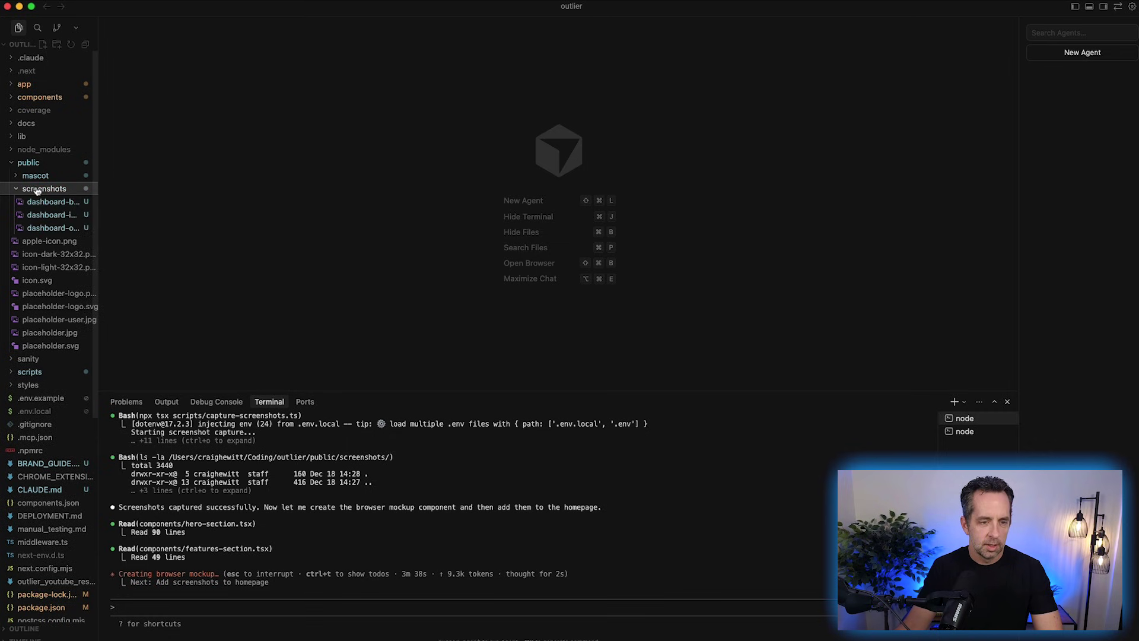
click(38, 203)
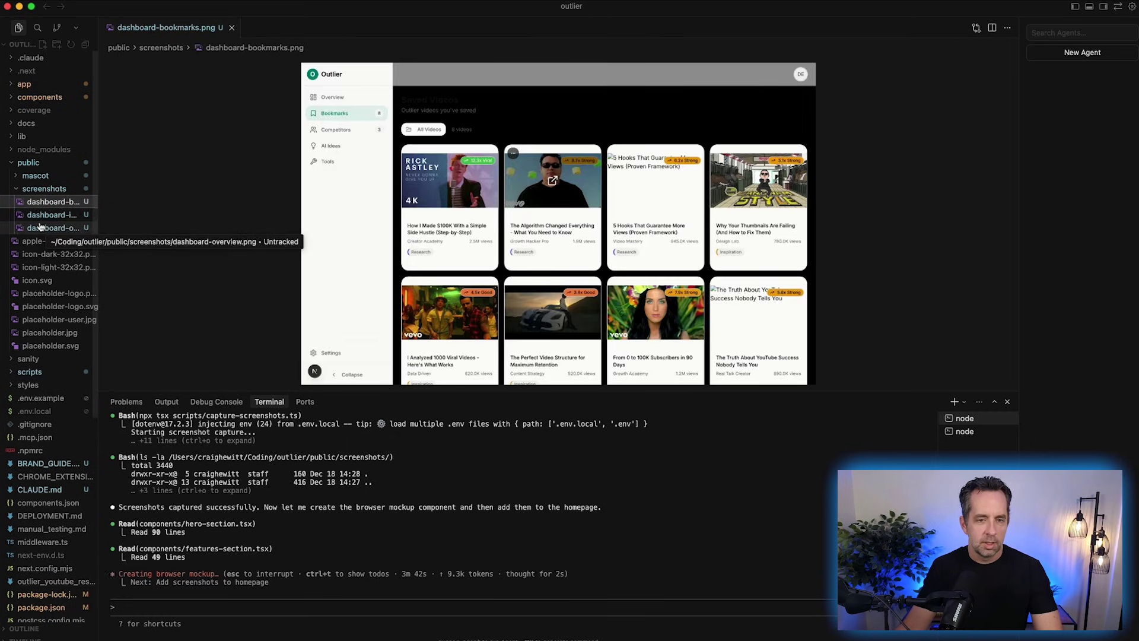
click(40, 217)
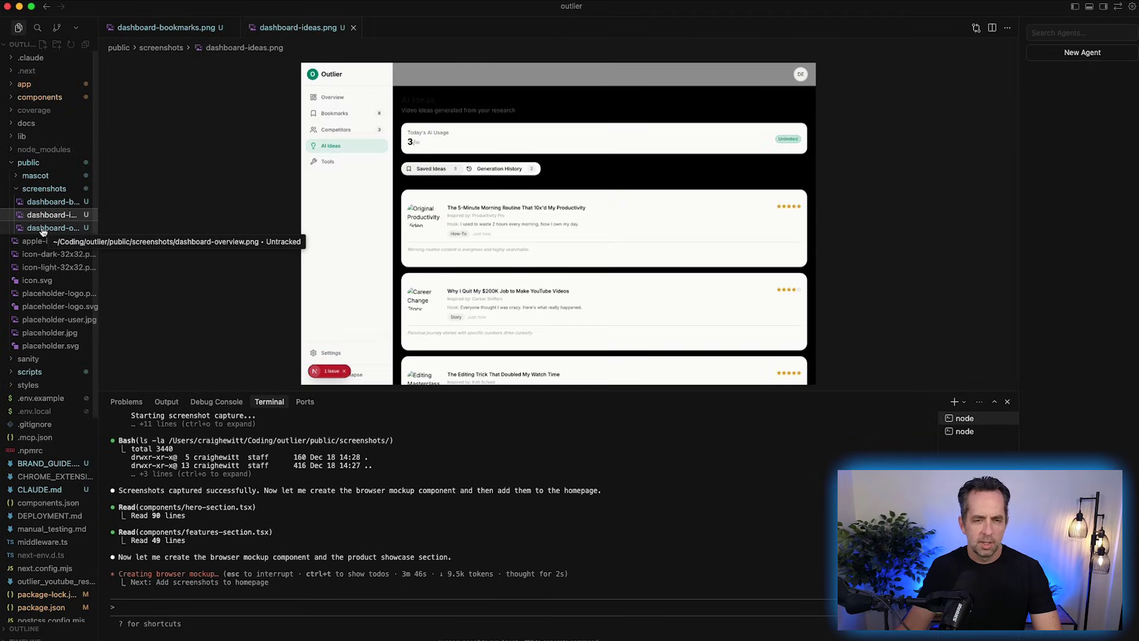
click(43, 231)
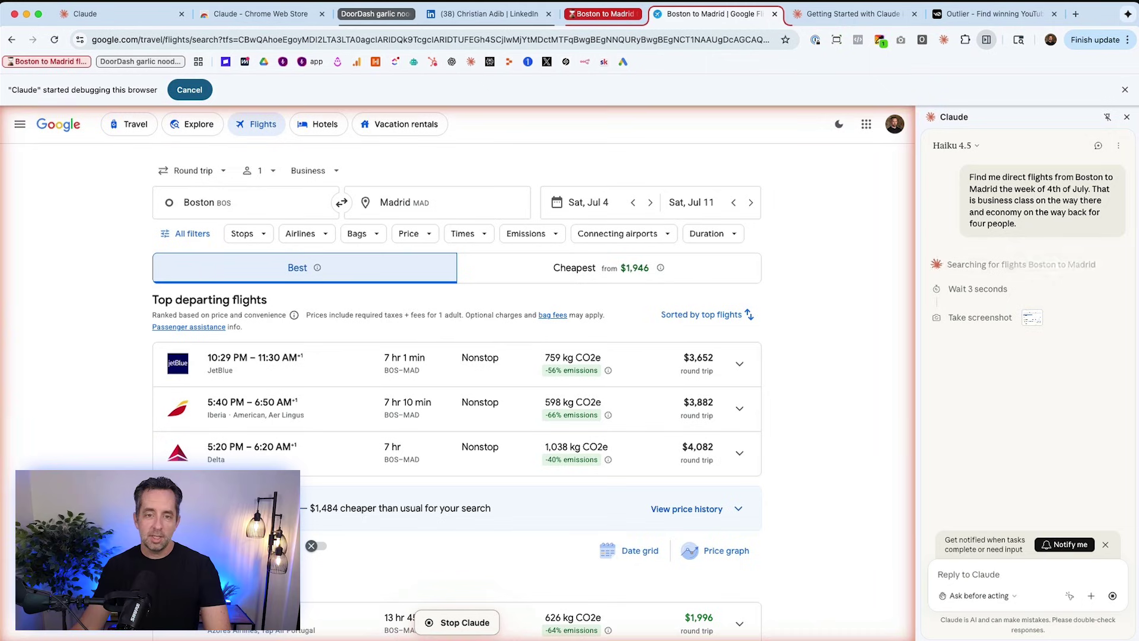
On the LinkedIn tab, read Claude's contact details for the 10 CTO leads and its recommended outreach steps.
click(502, 15)
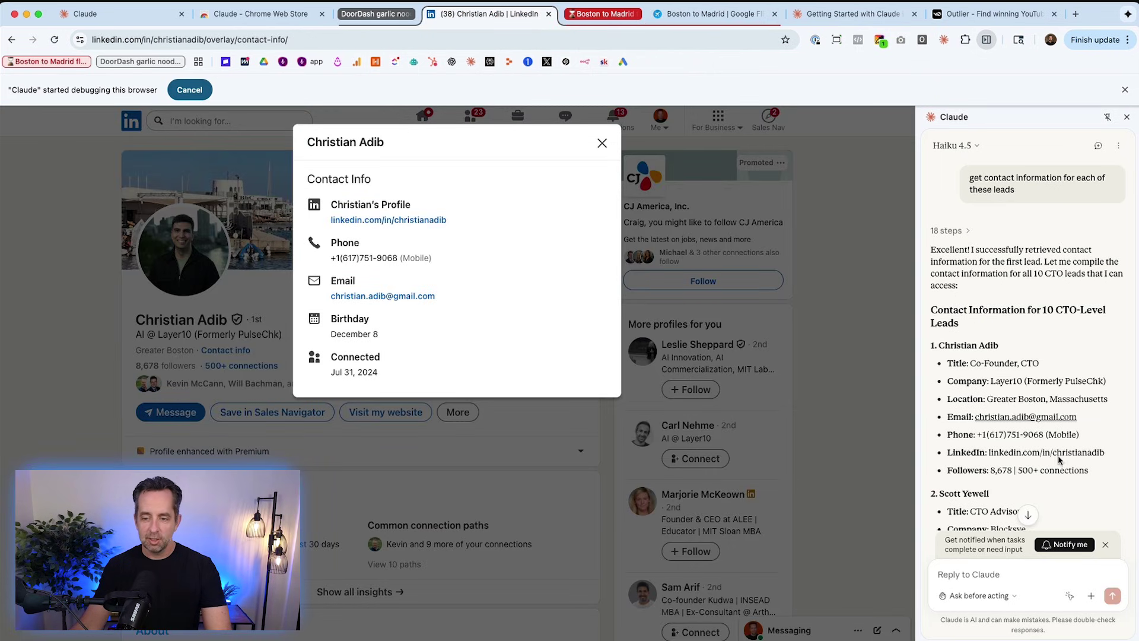
scroll(1015, 360, down, 15)
scroll(1016, 360, down, 15)
scroll(1016, 360, up, 6)
scroll(1016, 359, up, 5)
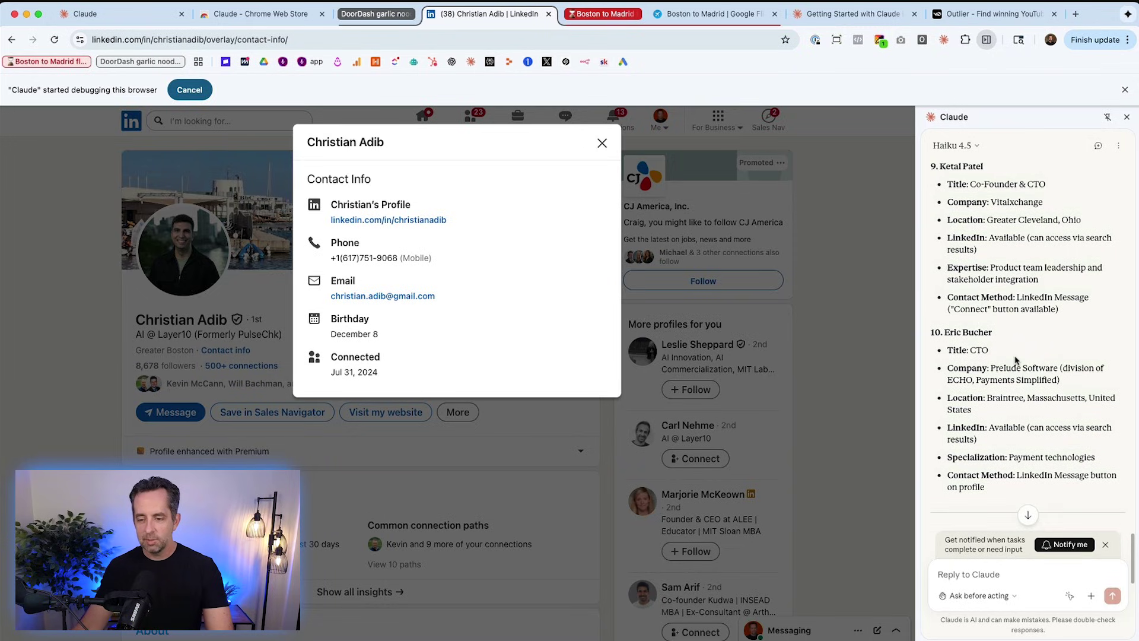
scroll(1016, 356, down, 10)
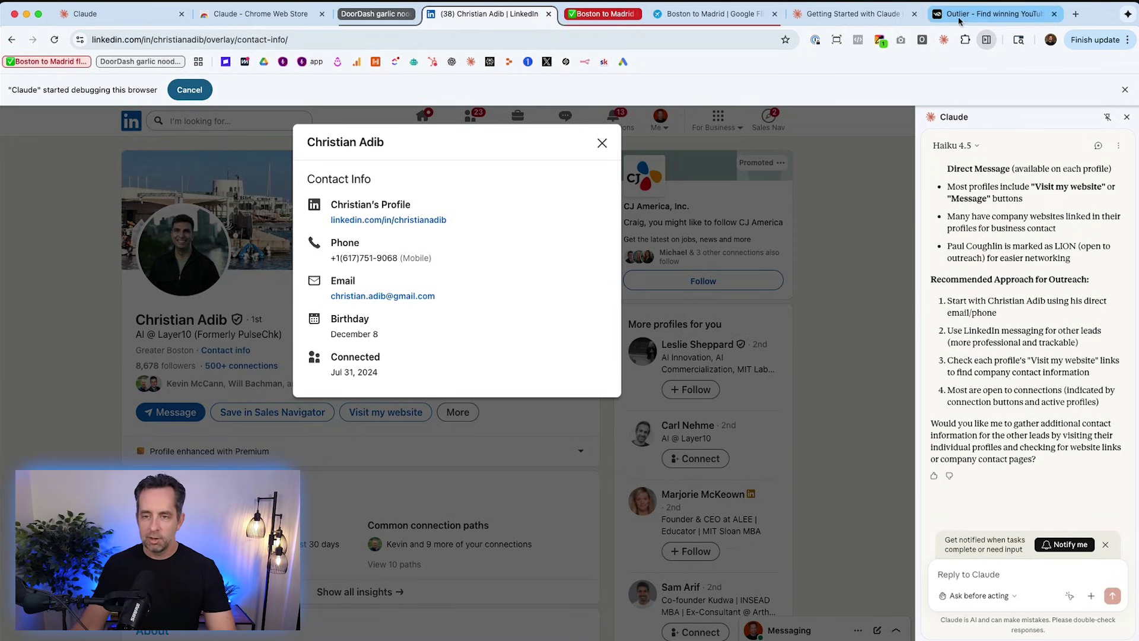